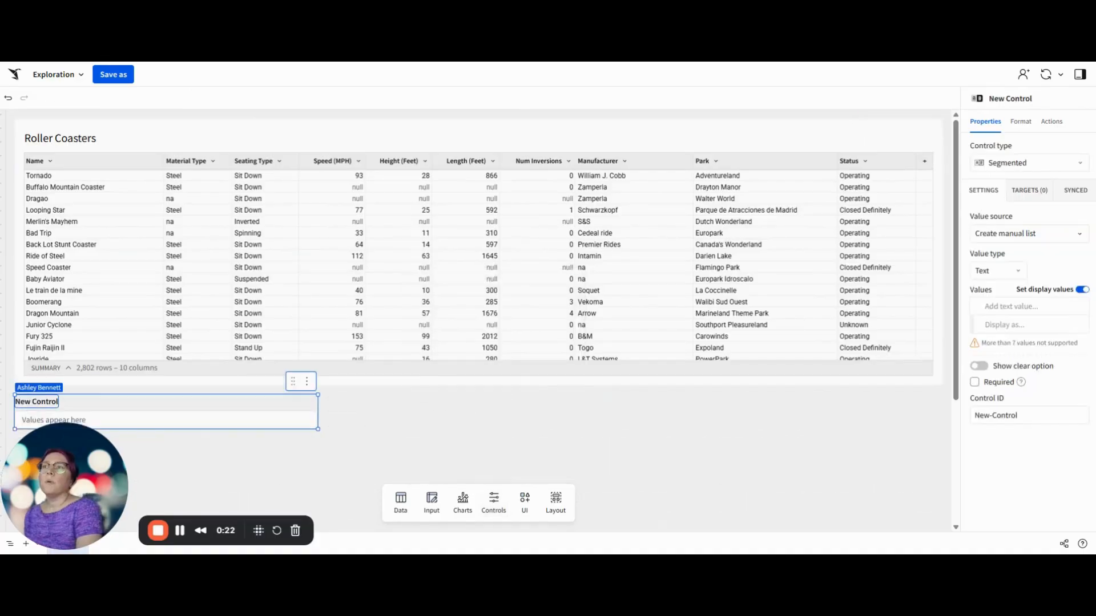
Step: Name the new segmented control Color Dimension and set its control ID to ctrl-Color-Dim
{"action": "type", "text": "Color Dimension"}
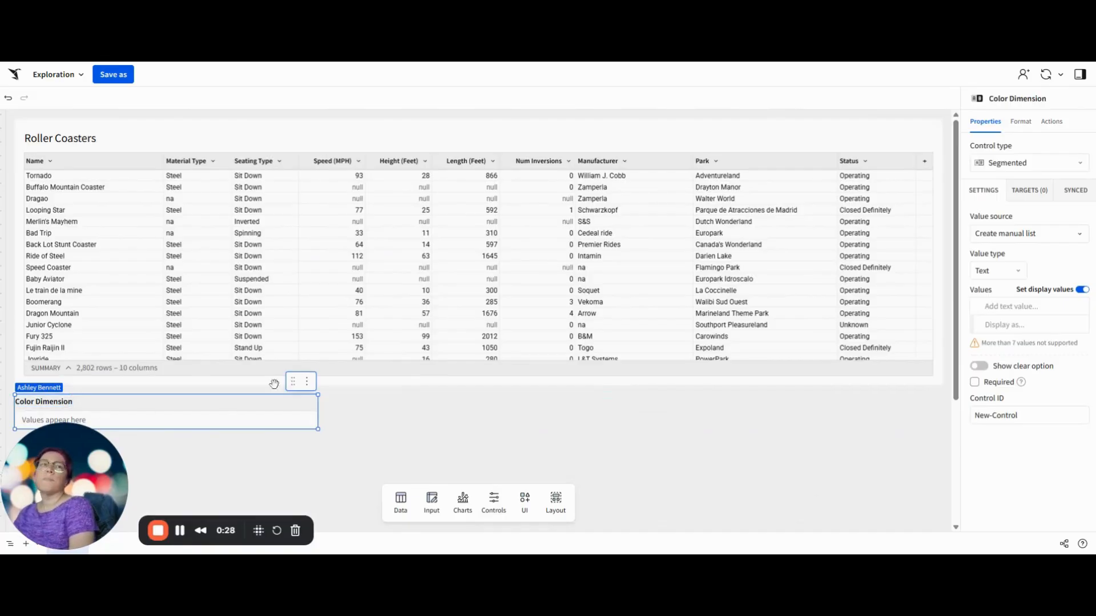
{"action": "left_click", "coordinate": [1015, 416]}
{"action": "key", "text": "ctrl+a"}
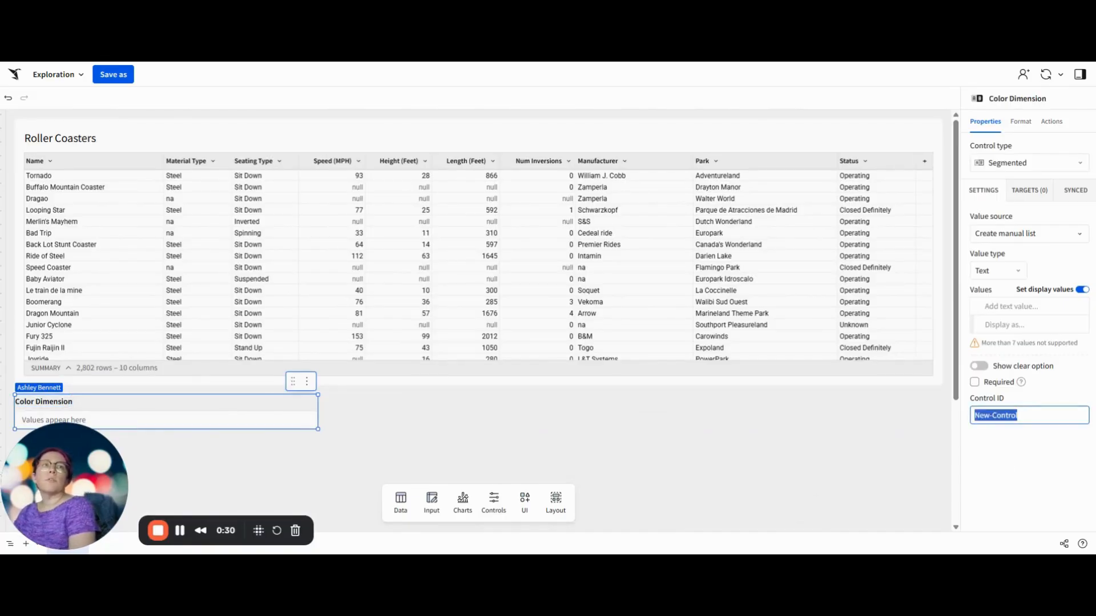
{"action": "type", "text": "ctrl-"}
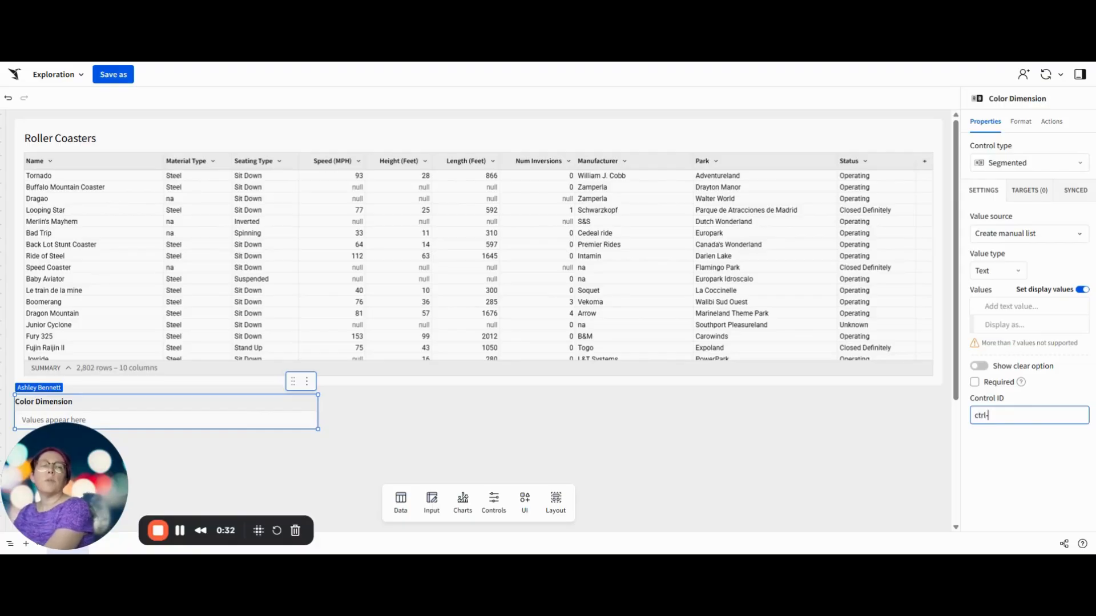
{"action": "type", "text": "Color-Dim"}
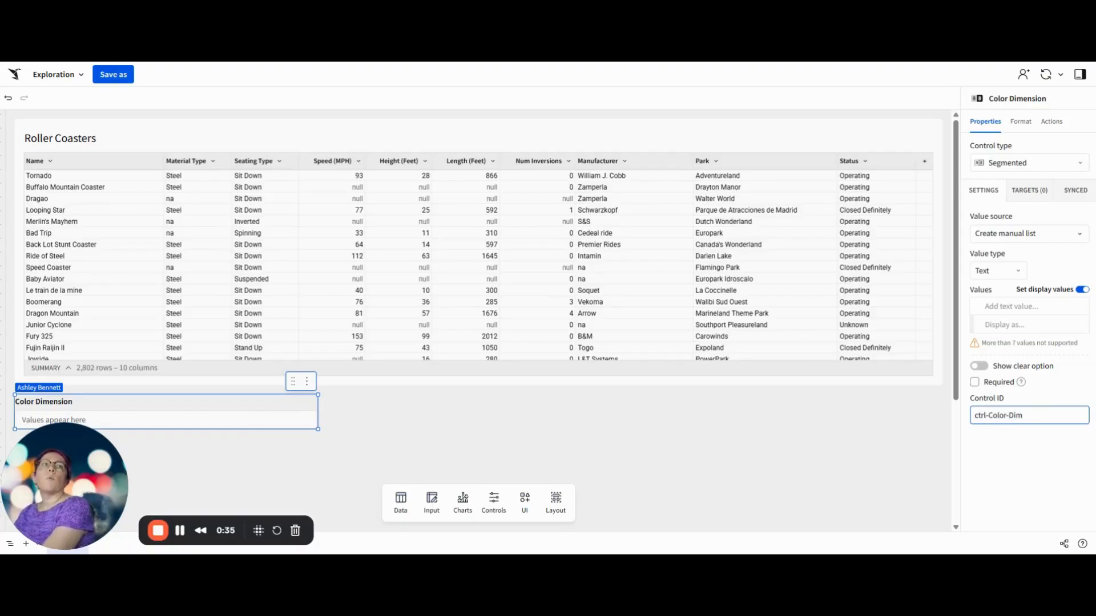
{"action": "key", "text": "Return"}
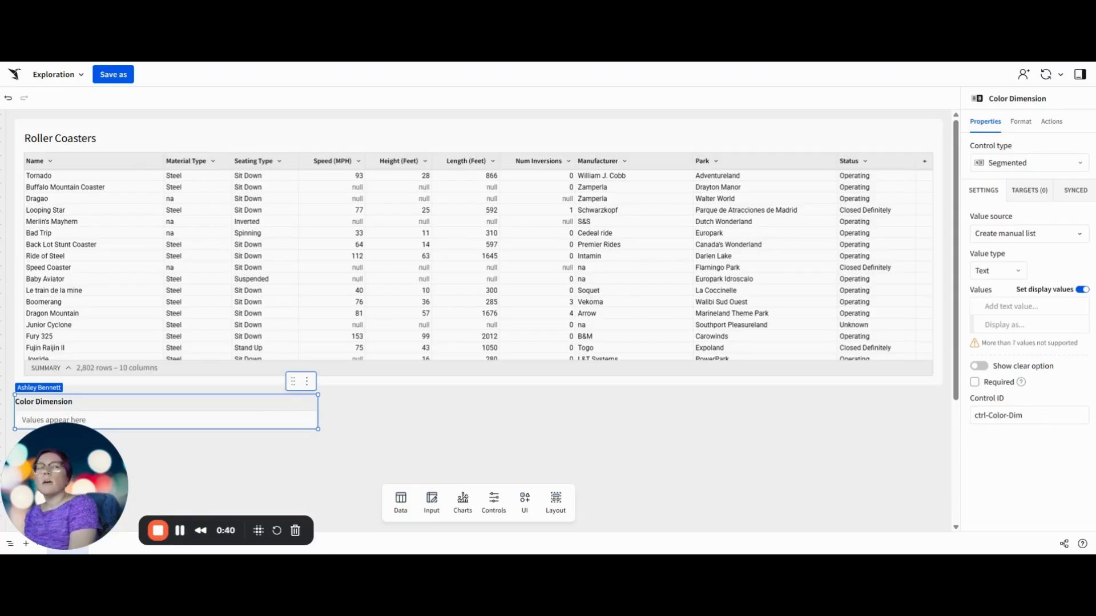
Step: Add the value manufacturer to the control's manual list with the display name Manufacturer
{"action": "left_click", "coordinate": [1028, 307]}
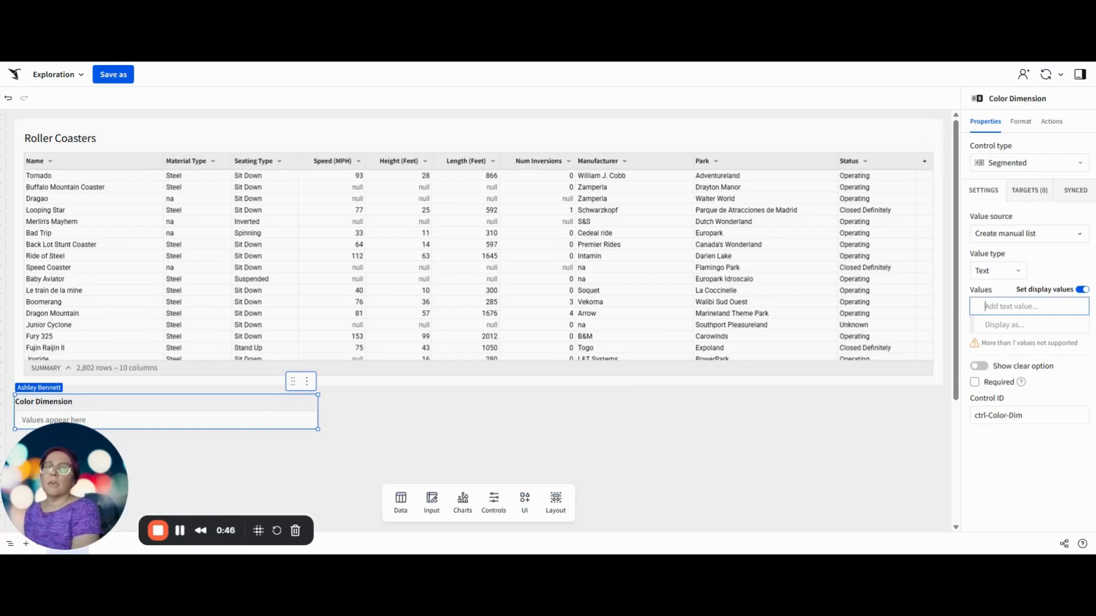
{"action": "type", "text": "manu"}
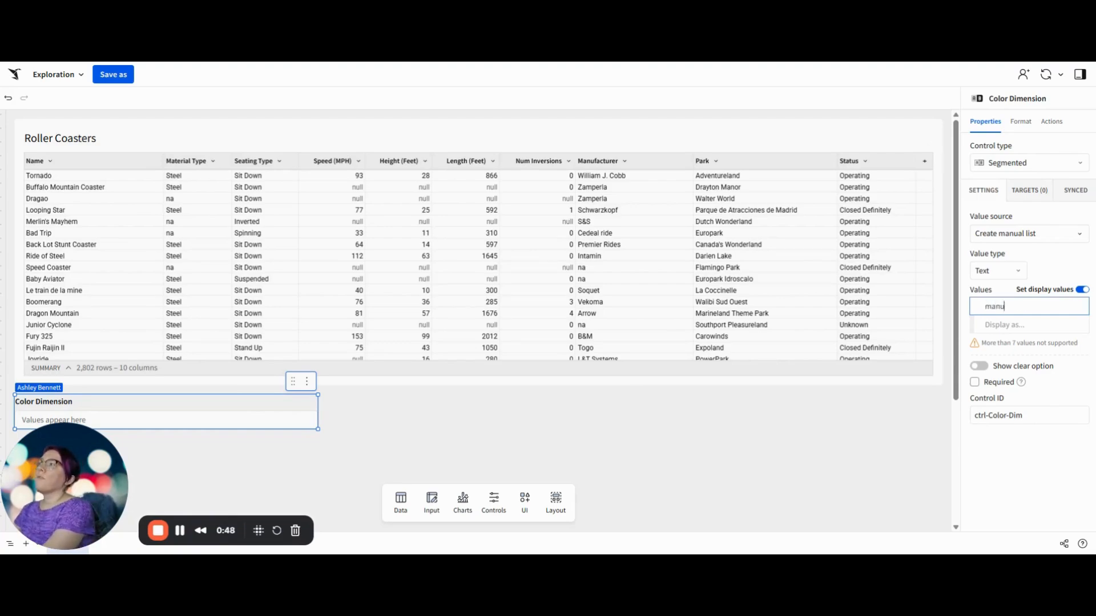
{"action": "type", "text": "facturer"}
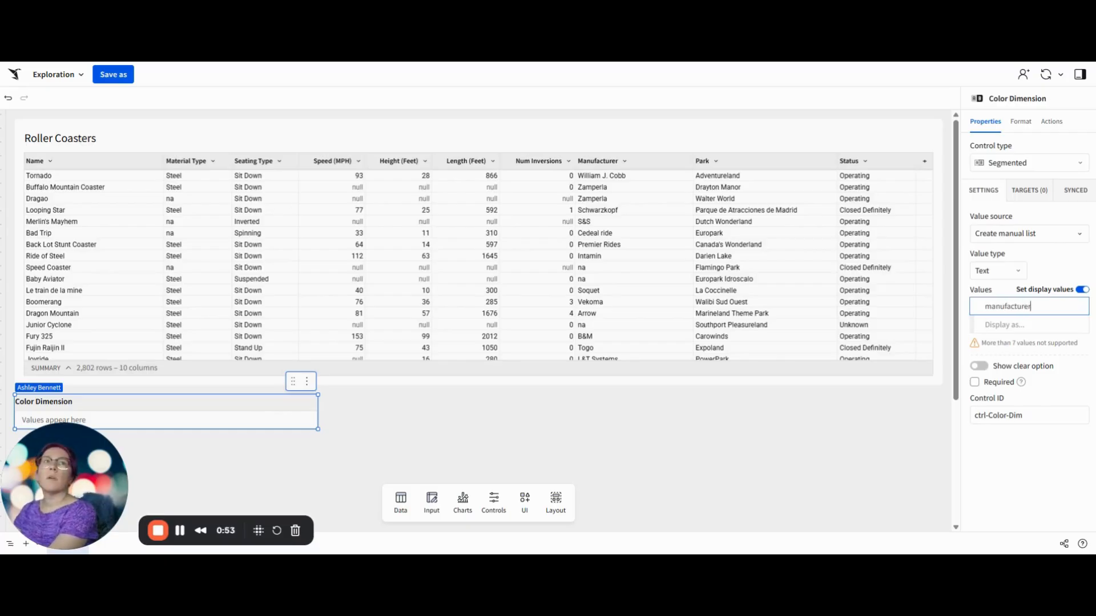
{"action": "key", "text": "Return"}
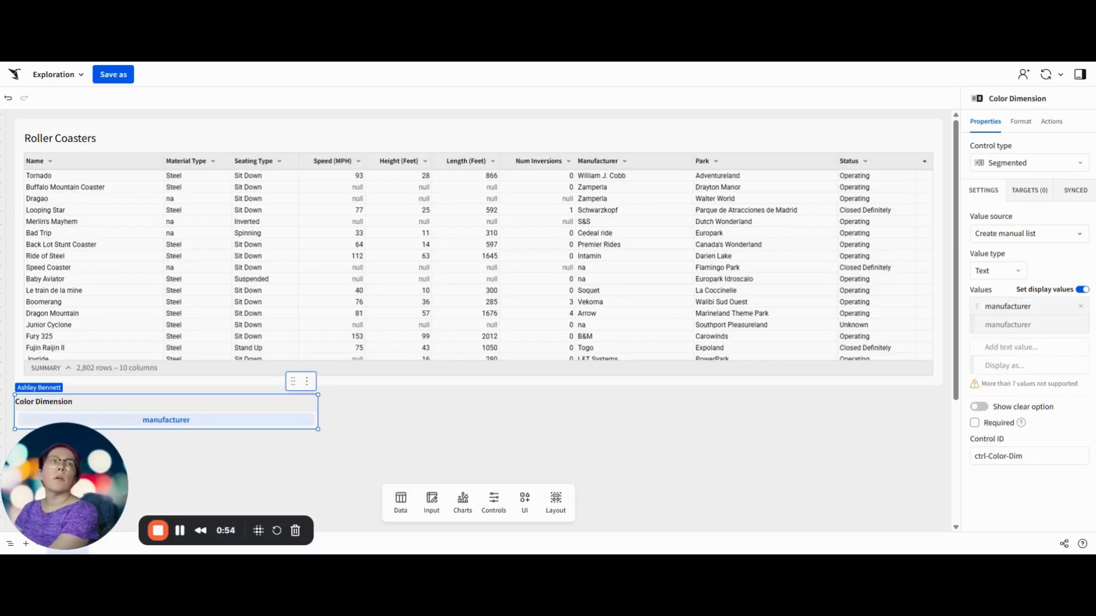
{"action": "left_click", "coordinate": [1007, 324]}
{"action": "type", "text": "Manufact"}
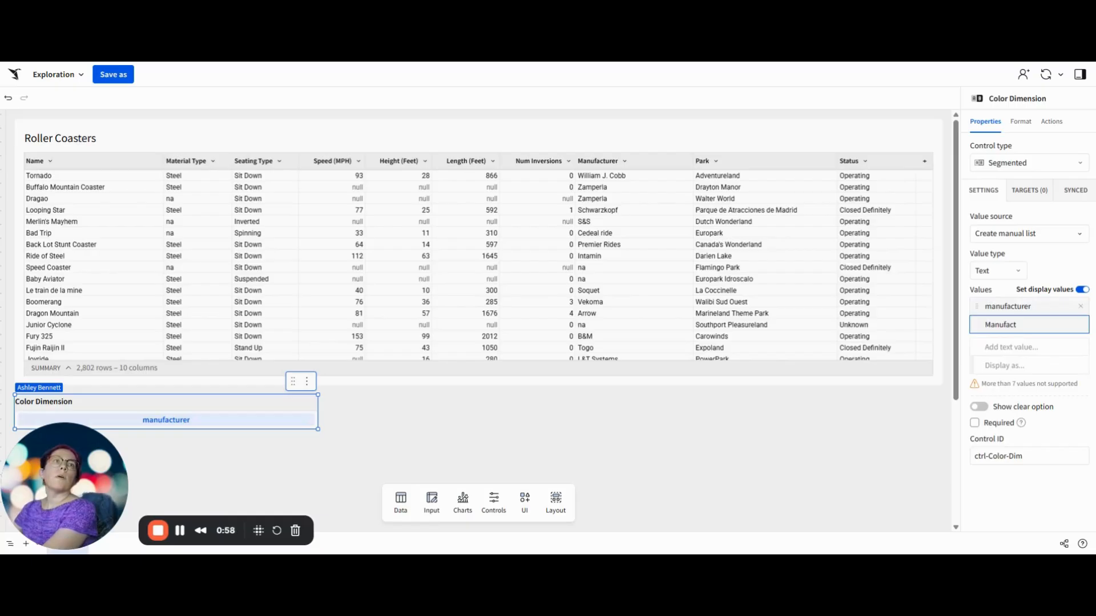
{"action": "type", "text": "urer"}
{"action": "key", "text": "Return"}
Step: Add the value material to the control's list with the display name Material Type
{"action": "type", "text": "S"}
{"action": "key", "text": "BackSpace"}
{"action": "type", "text": "material"}
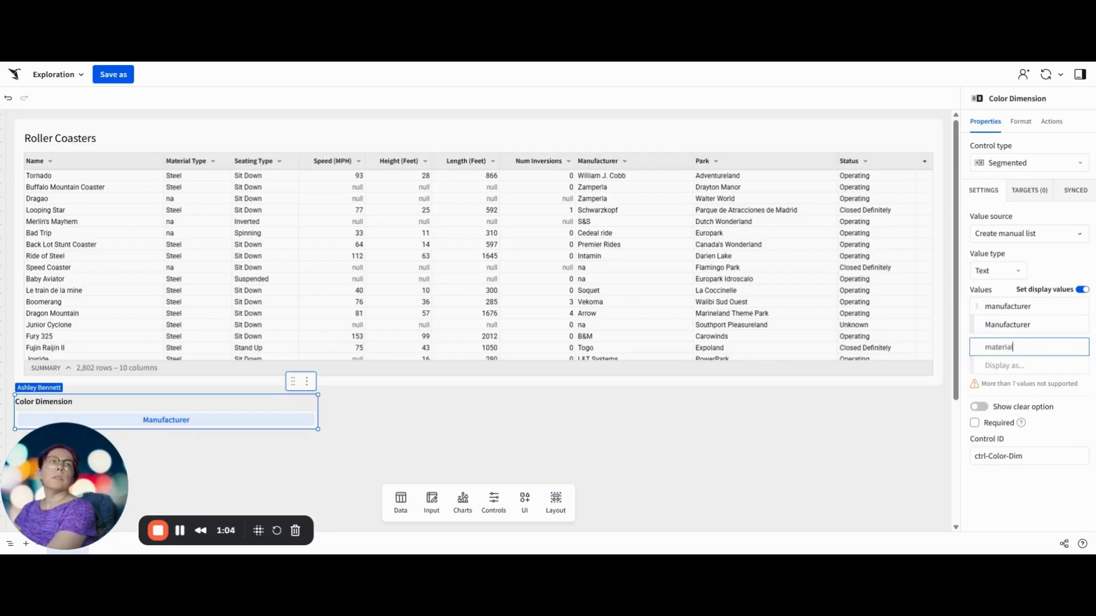
{"action": "key", "text": "Return"}
{"action": "type", "text": "Material Type"}
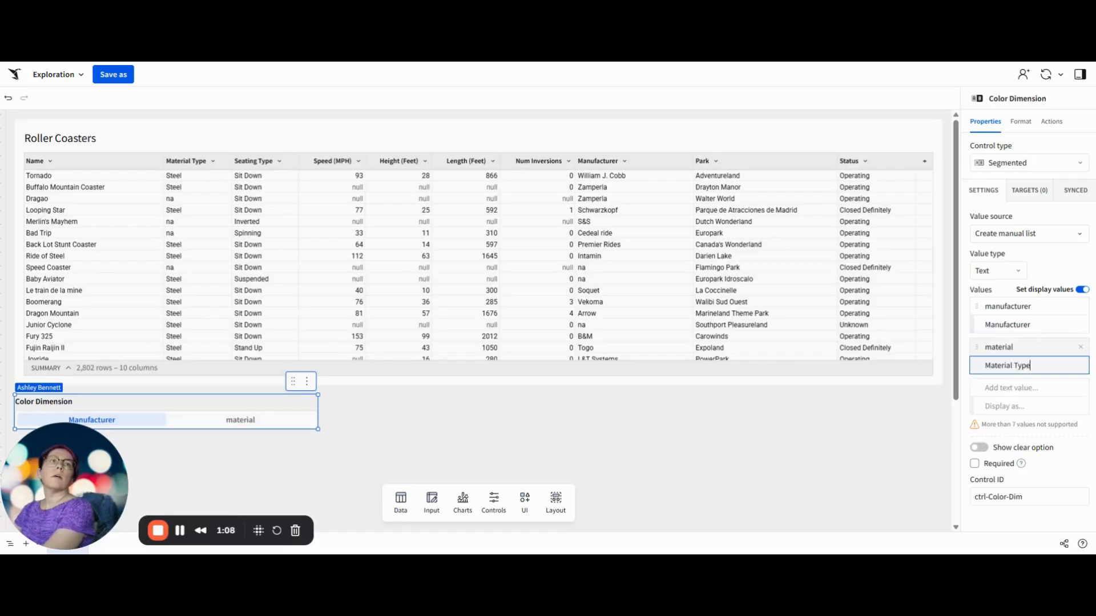
{"action": "key", "text": "Return"}
Step: Add the value seats to the control's list with the display name Seating Type
{"action": "type", "text": "seats"}
{"action": "key", "text": "Return"}
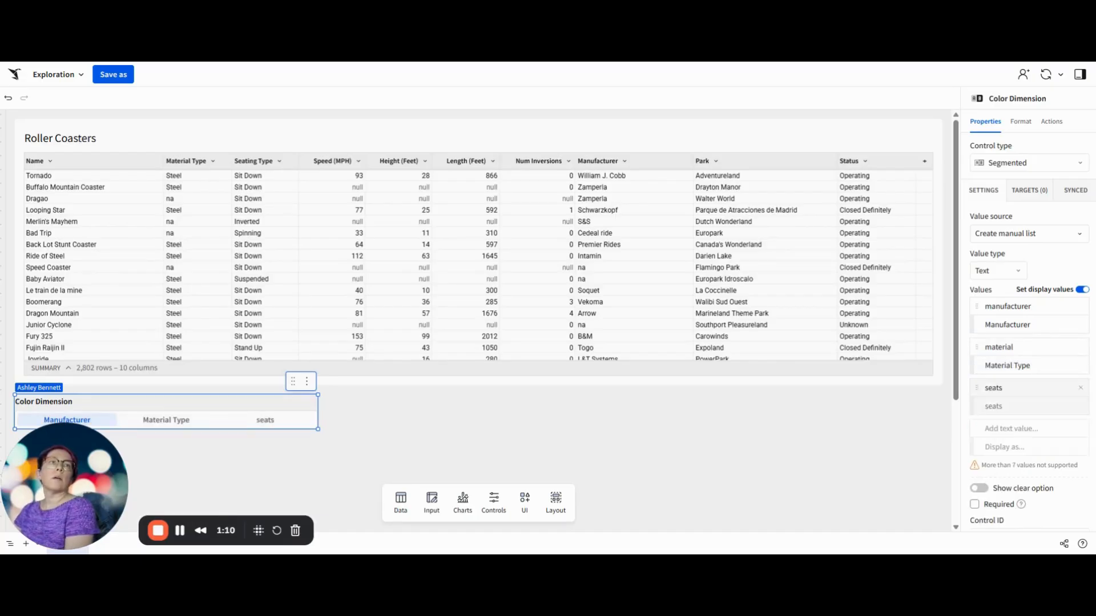
{"action": "left_click", "coordinate": [1007, 406]}
{"action": "type", "text": "Seat"}
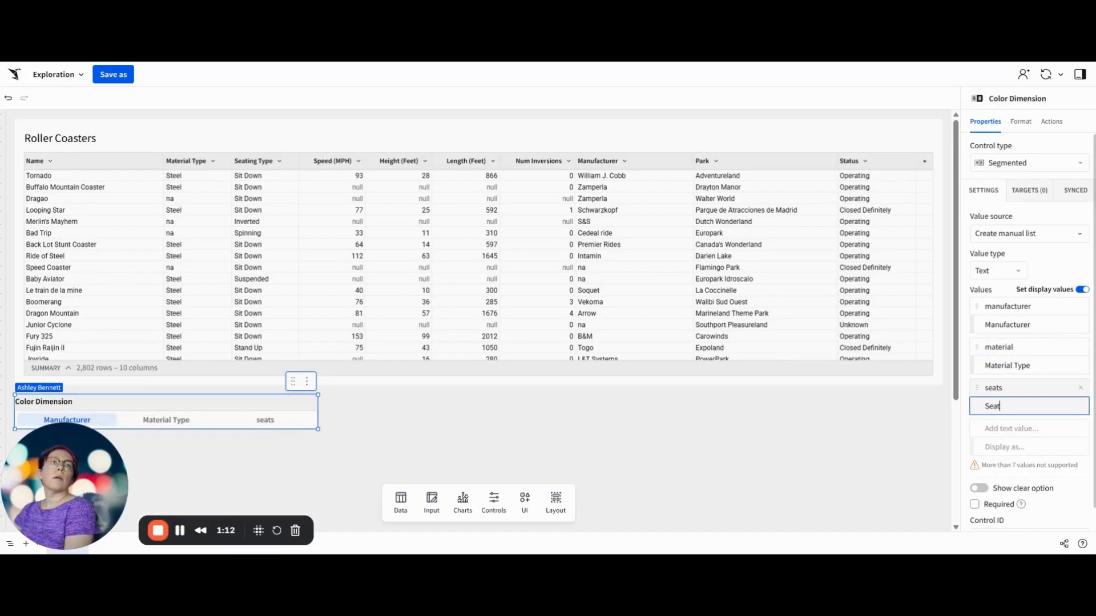
{"action": "type", "text": "ing Type"}
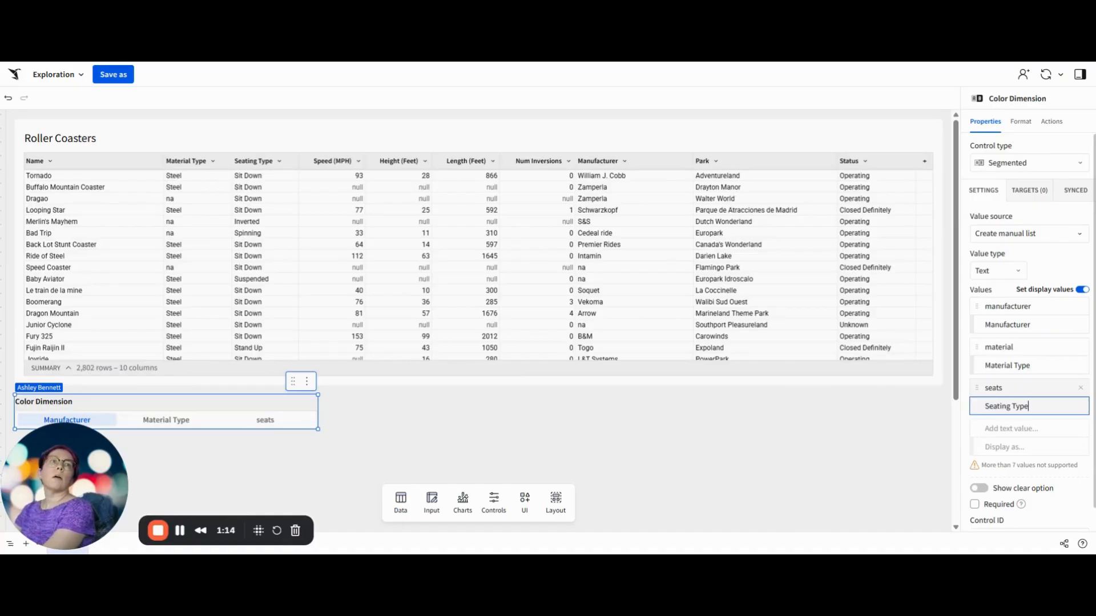
{"action": "key", "text": "Return"}
Step: Add the value stat to the control's list with the display name Status
{"action": "type", "text": "stat"}
{"action": "key", "text": "Return"}
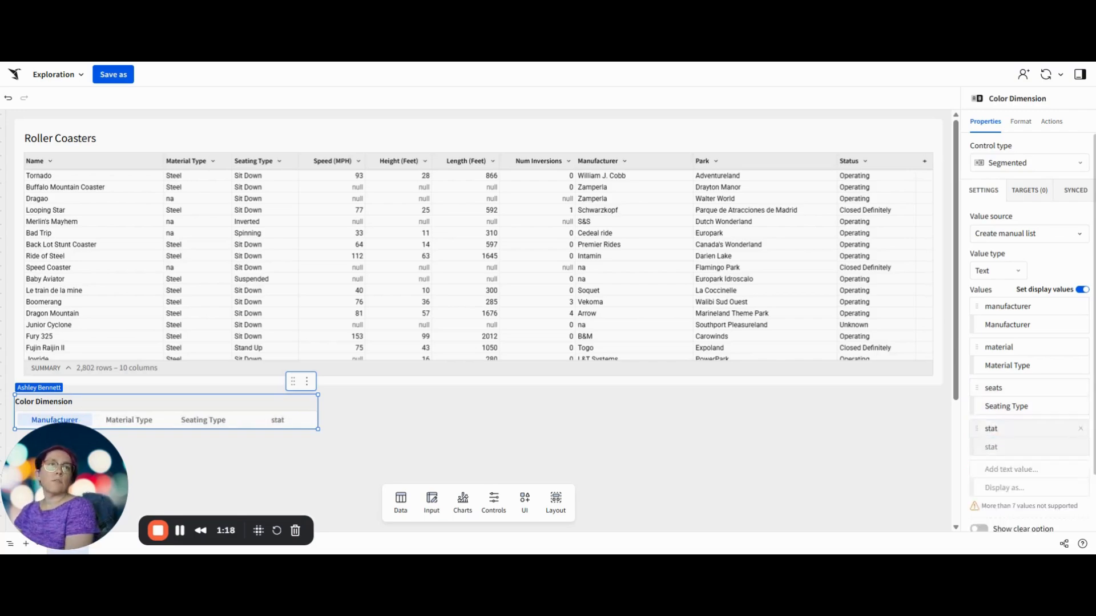
{"action": "type", "text": "Status"}
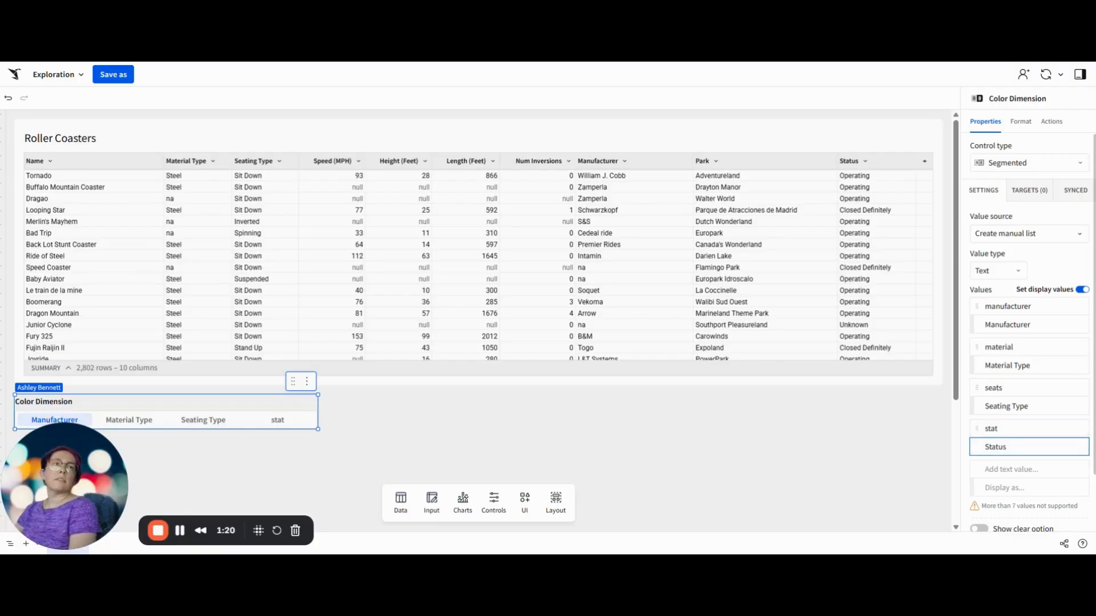
{"action": "key", "text": "Return"}
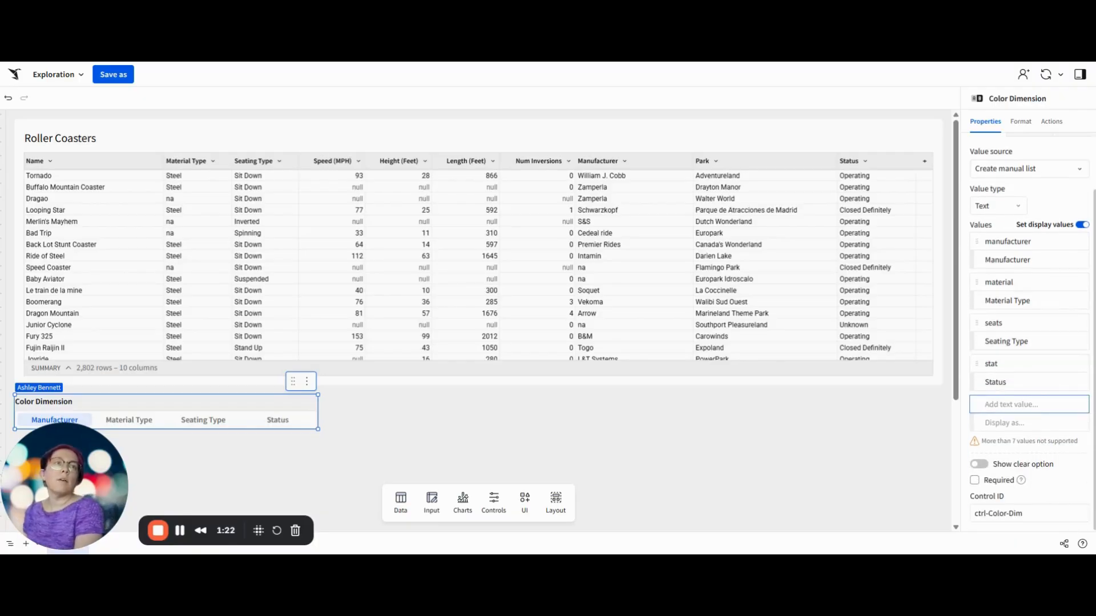
{"action": "left_click", "coordinate": [713, 459]}
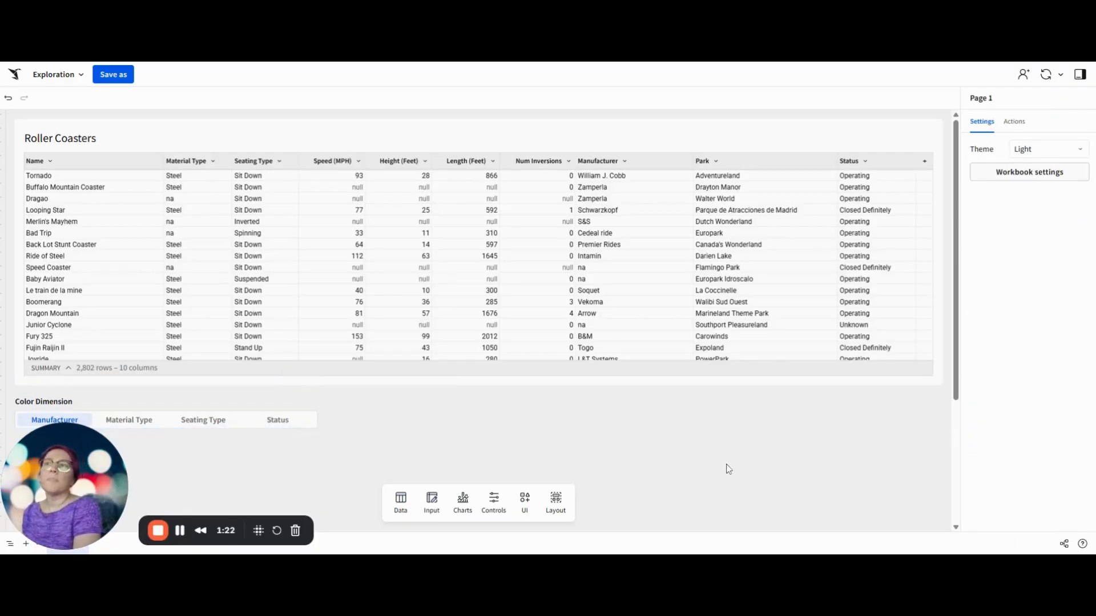
{"action": "left_click", "coordinate": [199, 399]}
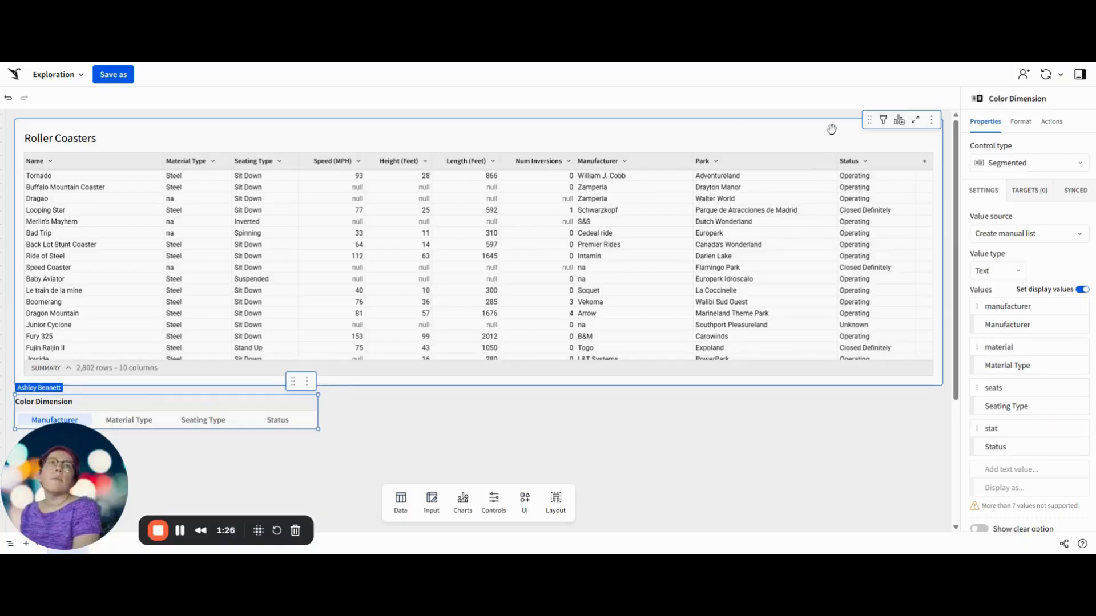
Step: Add a Color Dimension column to the Roller Coasters table with formula Switch([ctrl-Color-Dim], "manufacturer", [Manufacturer], "material", [Material Type], "seats", [Seating Type], "stat", [Status])
{"action": "left_click", "coordinate": [915, 173]}
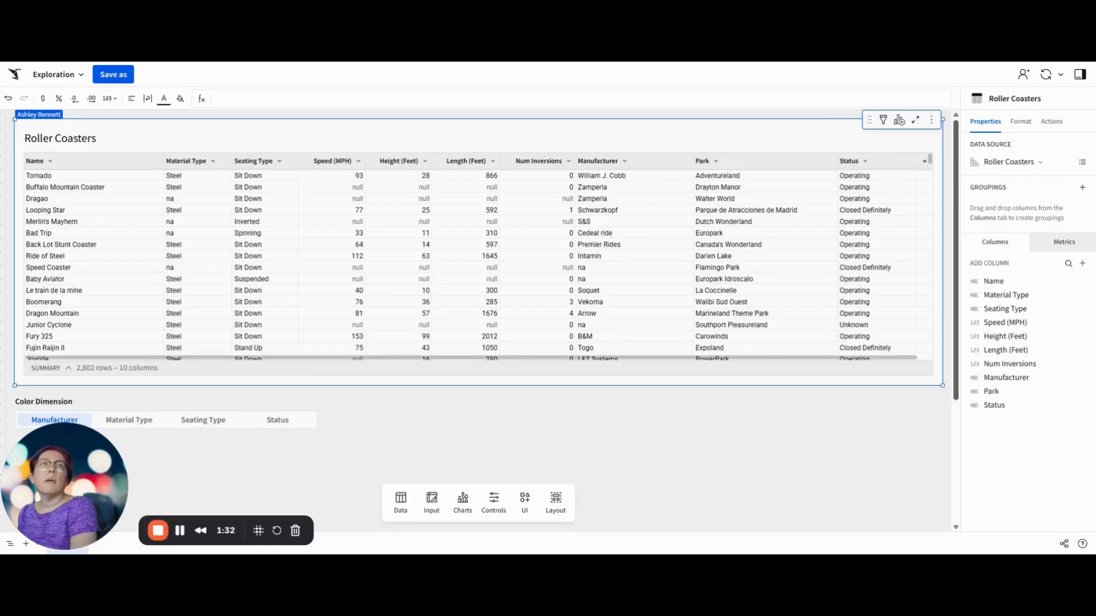
{"action": "left_click", "coordinate": [924, 161]}
{"action": "double_click", "coordinate": [884, 163]}
{"action": "type", "text": "Col"}
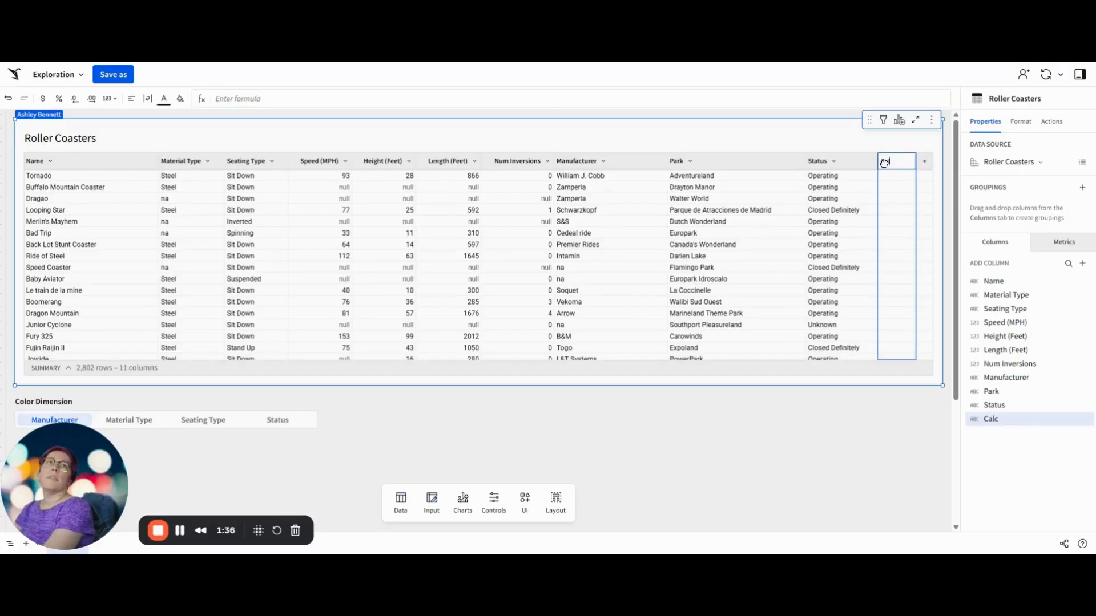
{"action": "type", "text": "or Dimension"}
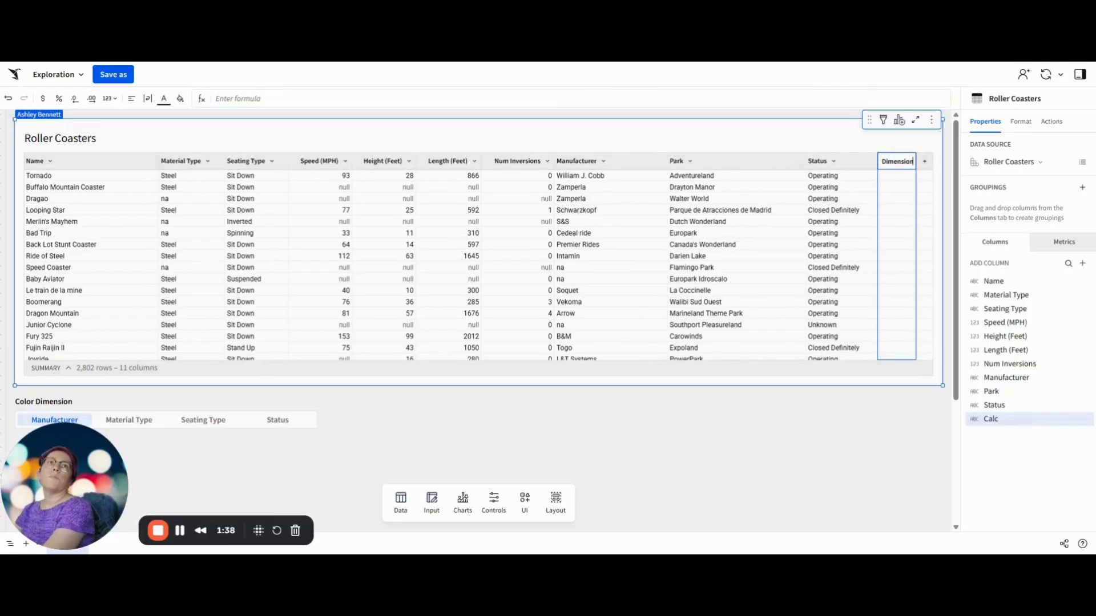
{"action": "key", "text": "Return"}
{"action": "type", "text": "Switch([ctrl-Color-Dim], \"manufacturer\", [Manufacturer], \"material\", [Material Type], \"seats\", [Seating Type], \"stat\", [Status])"}
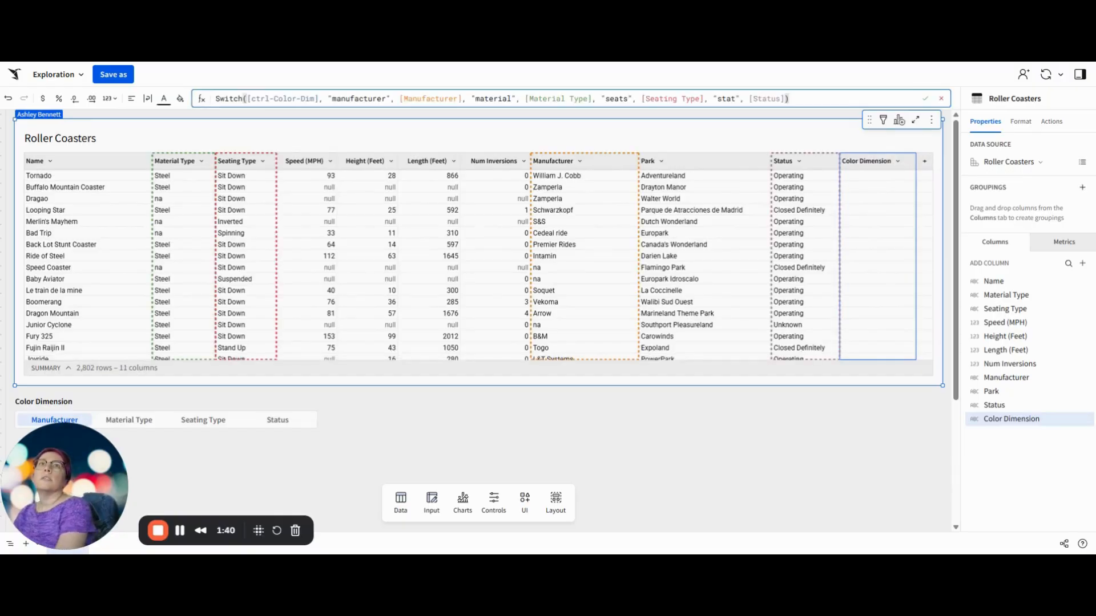
{"action": "key", "text": "Return"}
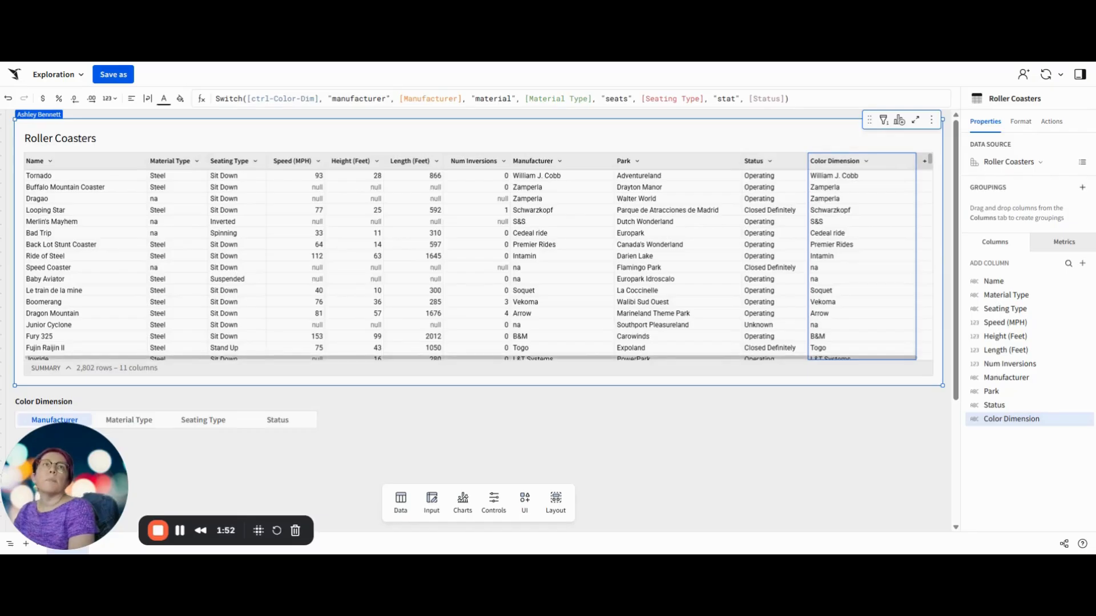
Step: Add a Color Name column with formula Switch([ctrl-Color-Dim], "manufacturer", "Manufacturer", "material", "Material", "seats", "Seating Type", "stat", "Status")
{"action": "left_click", "coordinate": [923, 163]}
{"action": "double_click", "coordinate": [893, 161]}
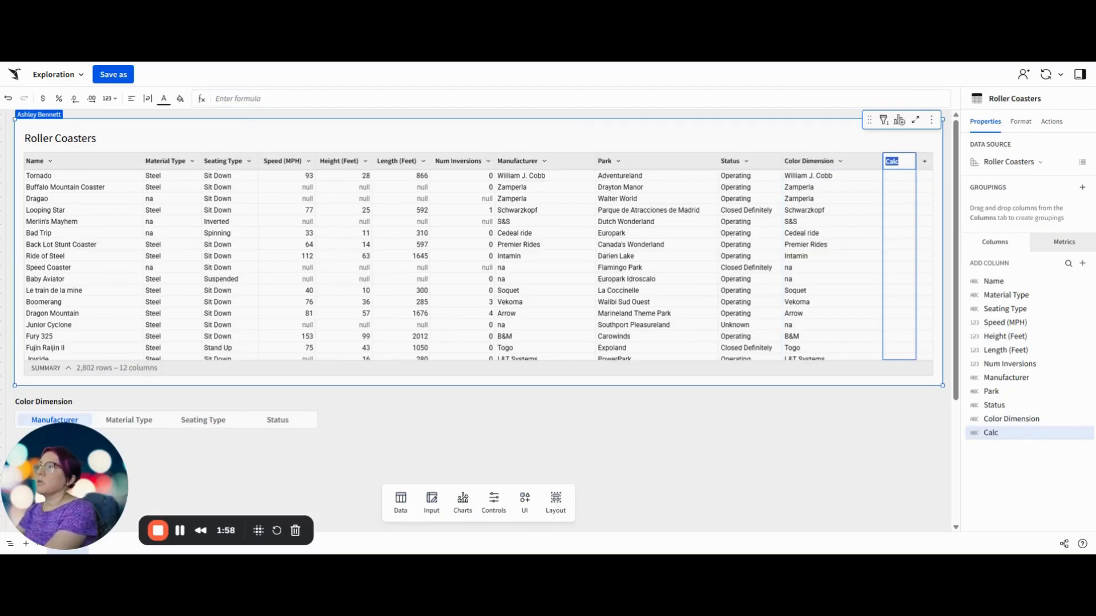
{"action": "type", "text": "c"}
{"action": "type", "text": "olor Name"}
{"action": "key", "text": "Return"}
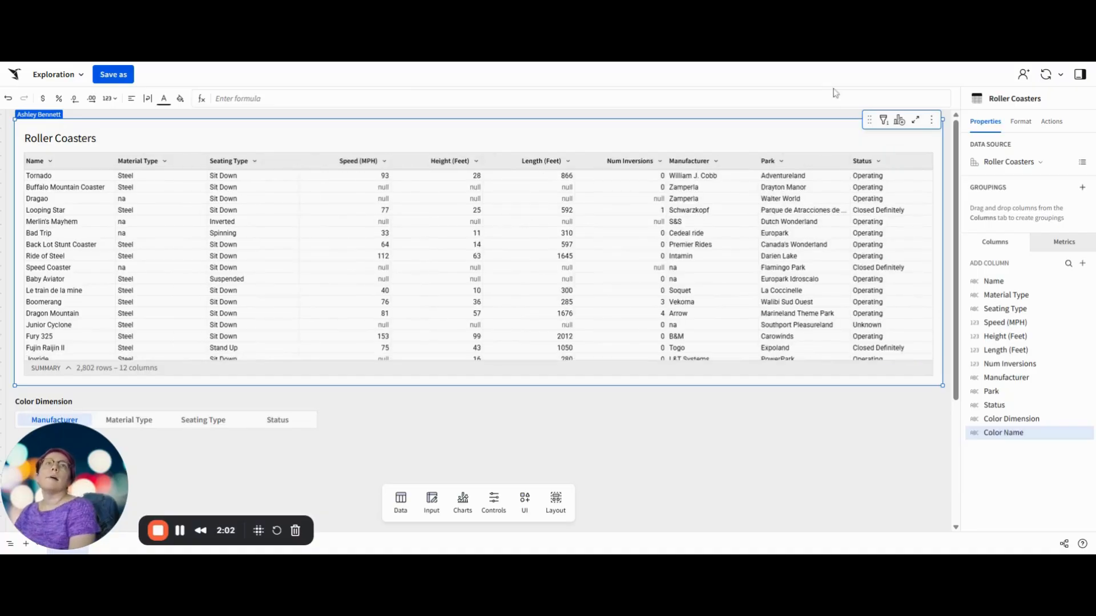
{"action": "type", "text": "Switch([ctrl-Color-Dim], \"manufacturer\", \"Manufacturer\", \"material\", \"Material\", \"seats\", \"Seating Type\", \"stat\", \"Status\")"}
{"action": "key", "text": "Return"}
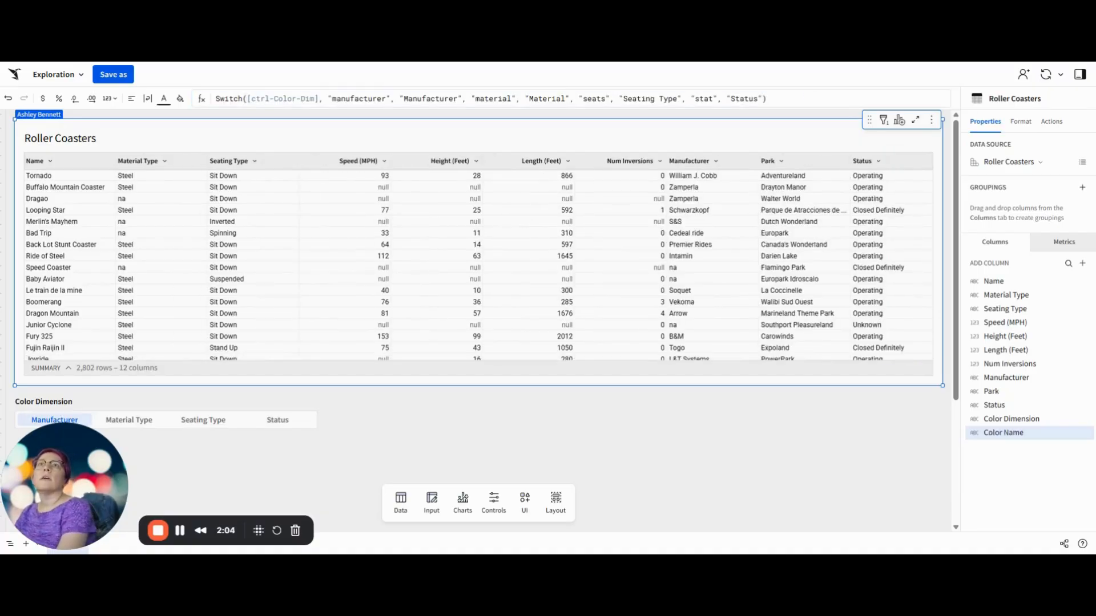
{"action": "left_click_drag", "start_coordinate": [489, 360], "coordinate": [746, 359]}
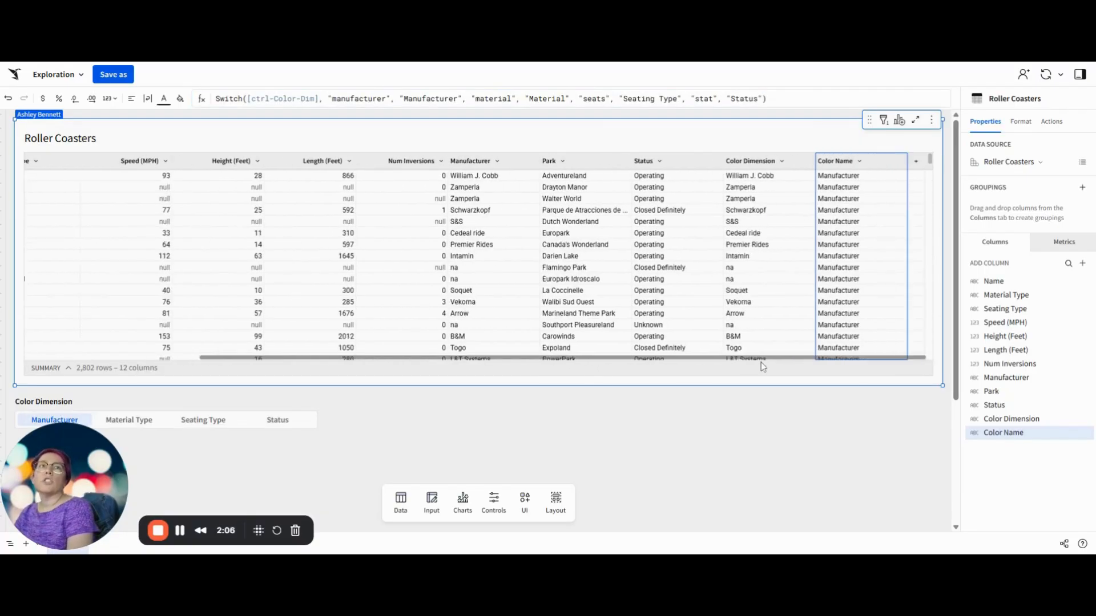
{"action": "left_click", "coordinate": [756, 162]}
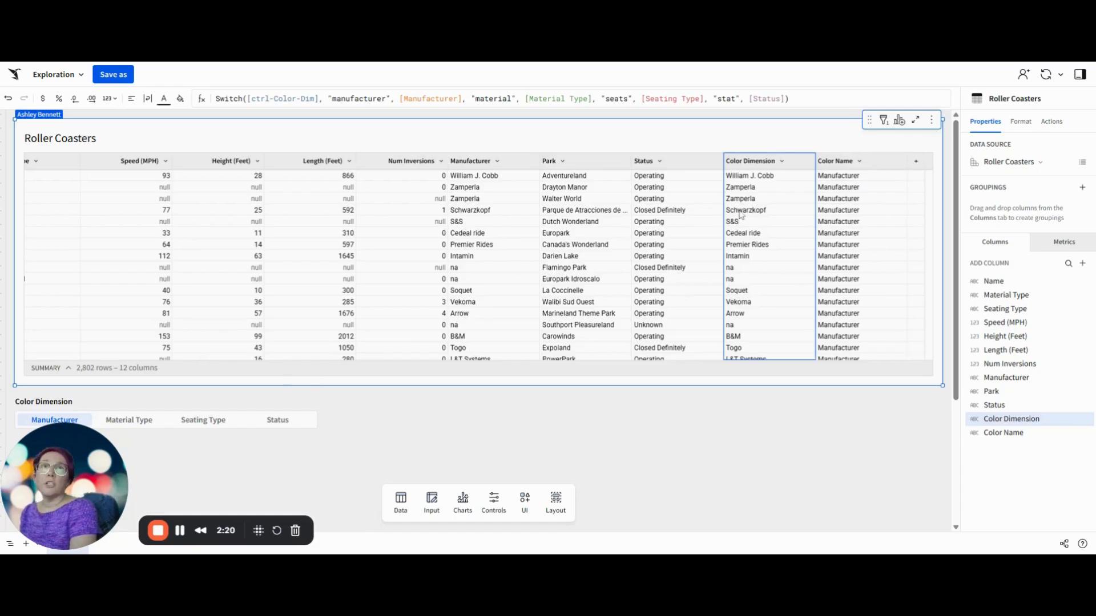
Step: Create a scatter chart from the Roller Coasters table and put Length (Feet) on its x-axis
{"action": "left_click", "coordinate": [906, 126]}
{"action": "left_click", "coordinate": [853, 155]}
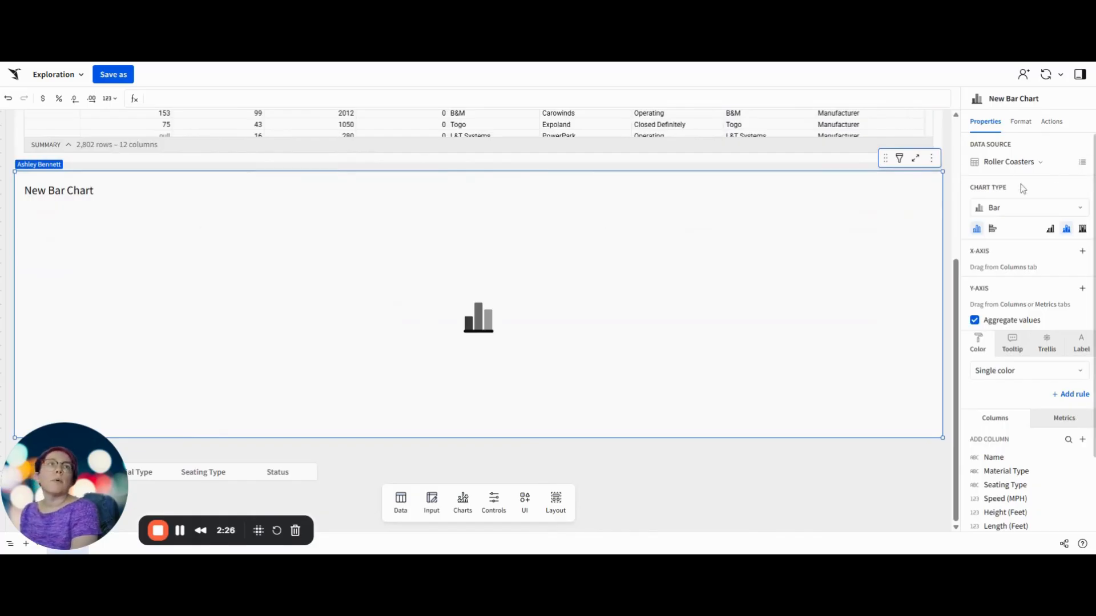
{"action": "left_click", "coordinate": [996, 208]}
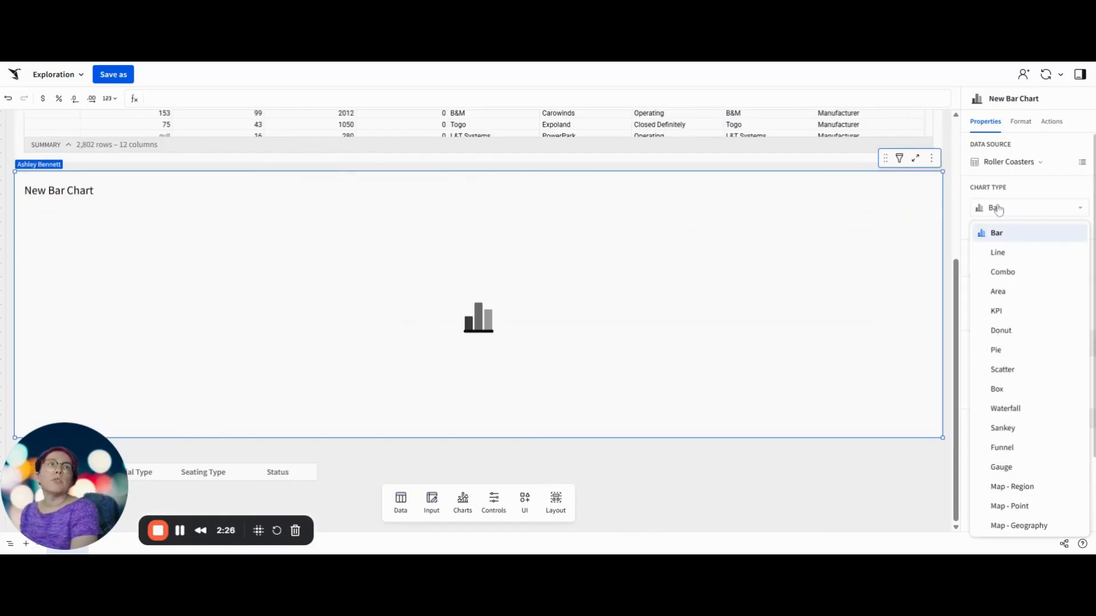
{"action": "left_click", "coordinate": [1020, 369]}
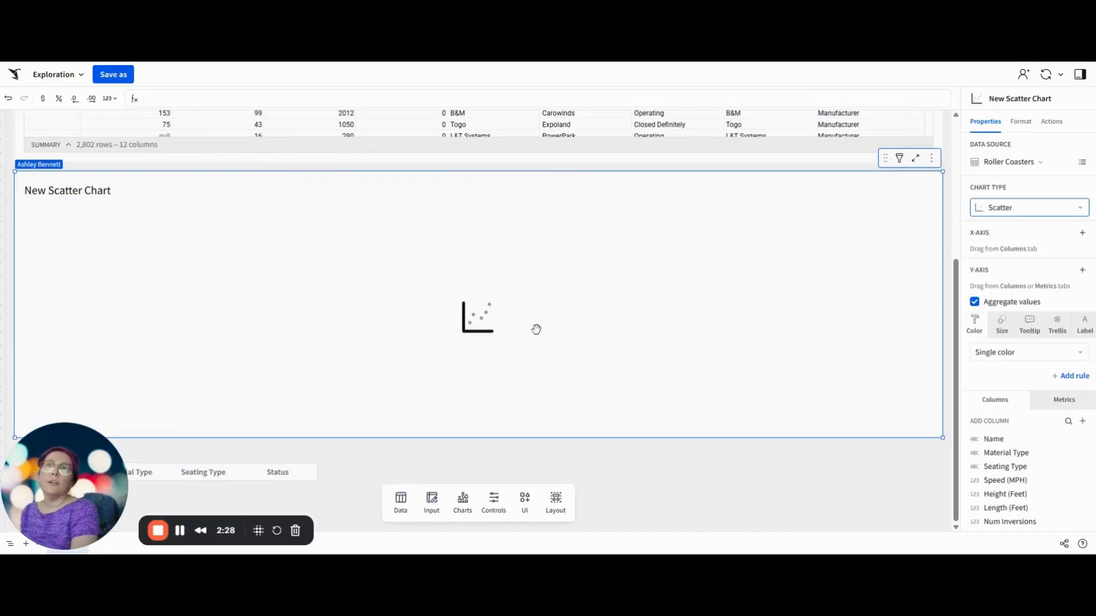
{"action": "left_click", "coordinate": [1082, 233]}
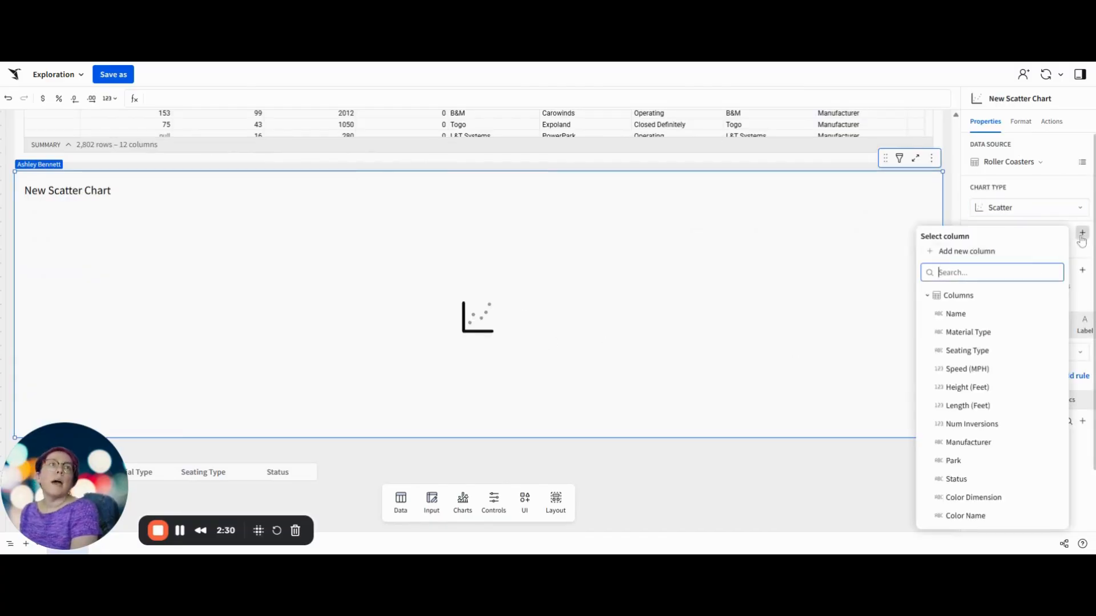
{"action": "left_click", "coordinate": [980, 406]}
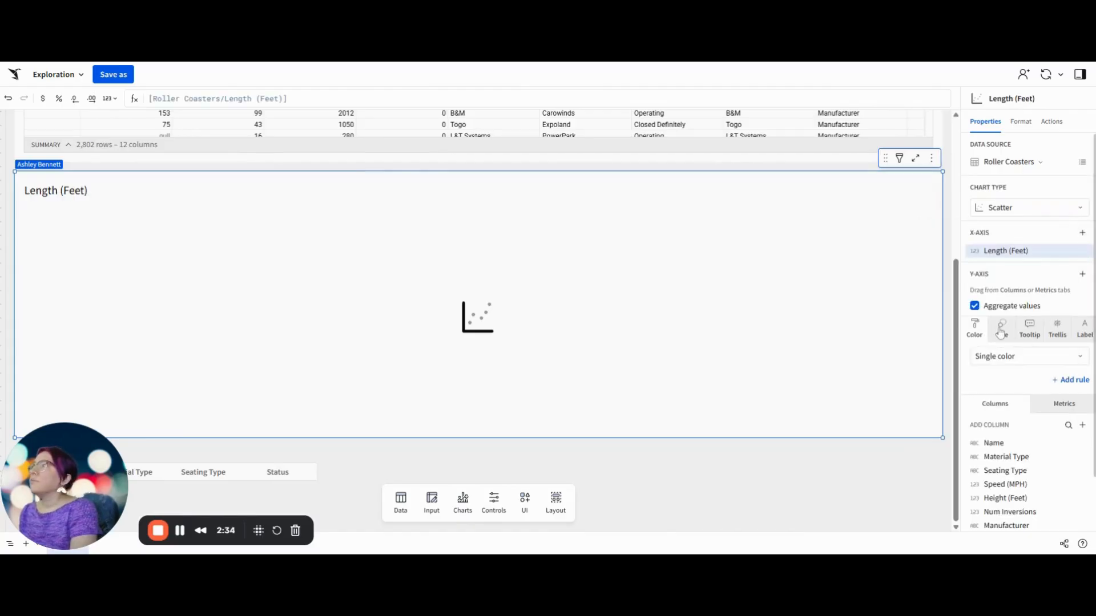
Step: Put Height (Feet) on the scatter chart's y-axis and turn off value aggregation
{"action": "left_click", "coordinate": [1082, 274]}
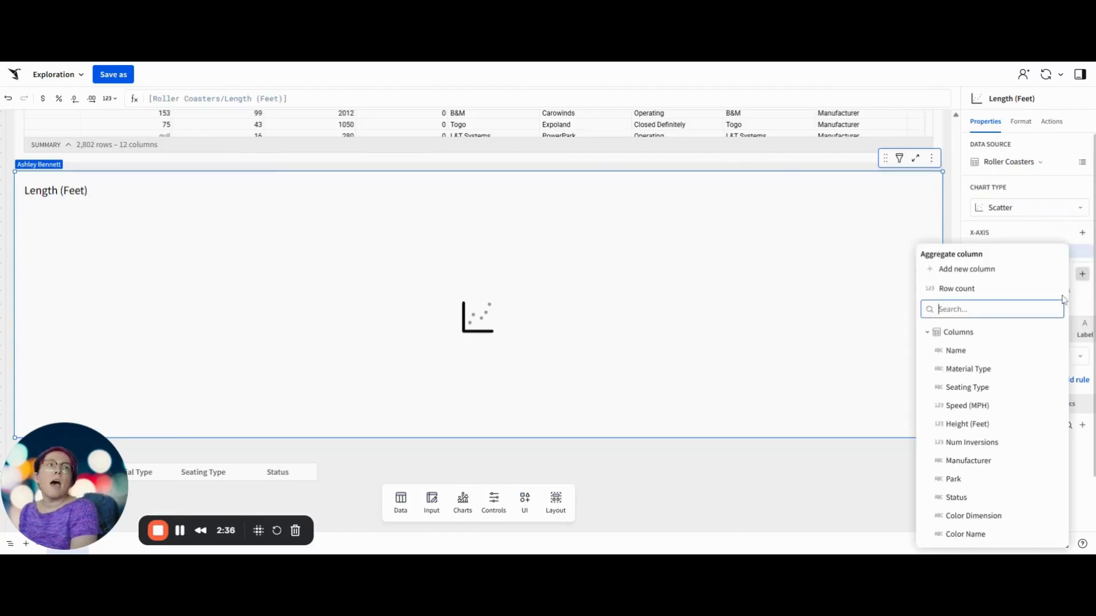
{"action": "left_click", "coordinate": [970, 424]}
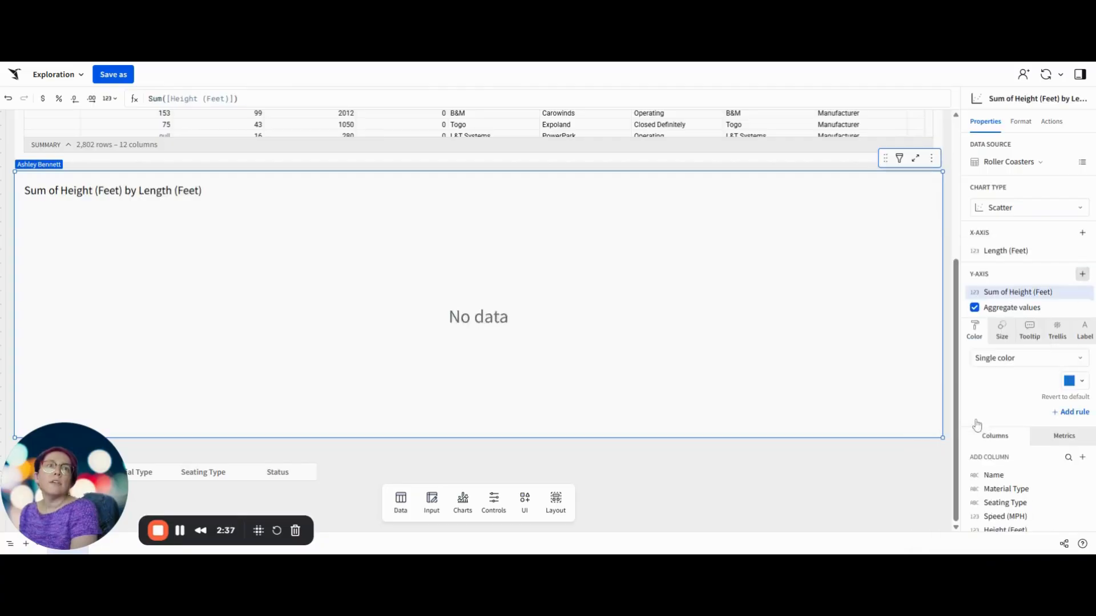
{"action": "left_click", "coordinate": [975, 307]}
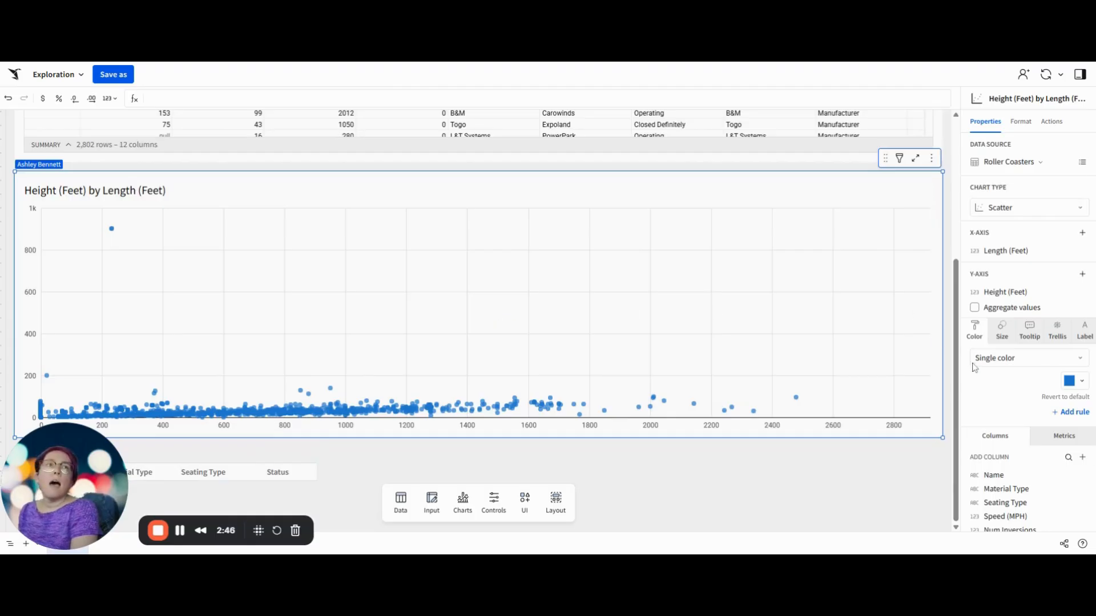
Step: Color the scatter points by the Color Dimension column and size them by Speed (MPH)
{"action": "scroll", "coordinate": [1011, 390], "scroll_direction": "down", "scroll_amount": 3}
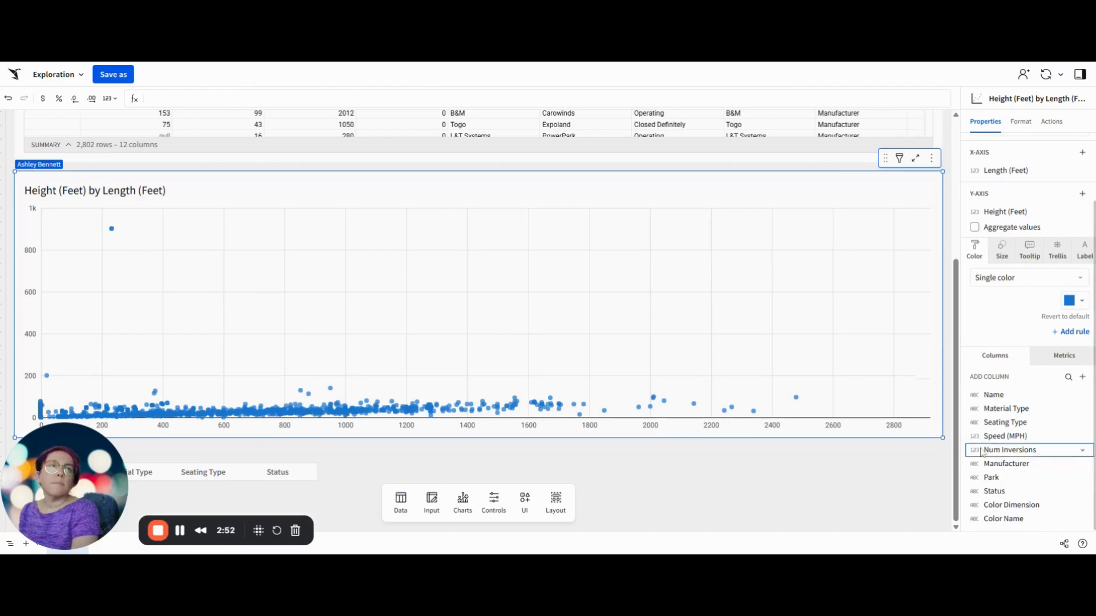
{"action": "left_click_drag", "start_coordinate": [1007, 505], "coordinate": [1012, 323]}
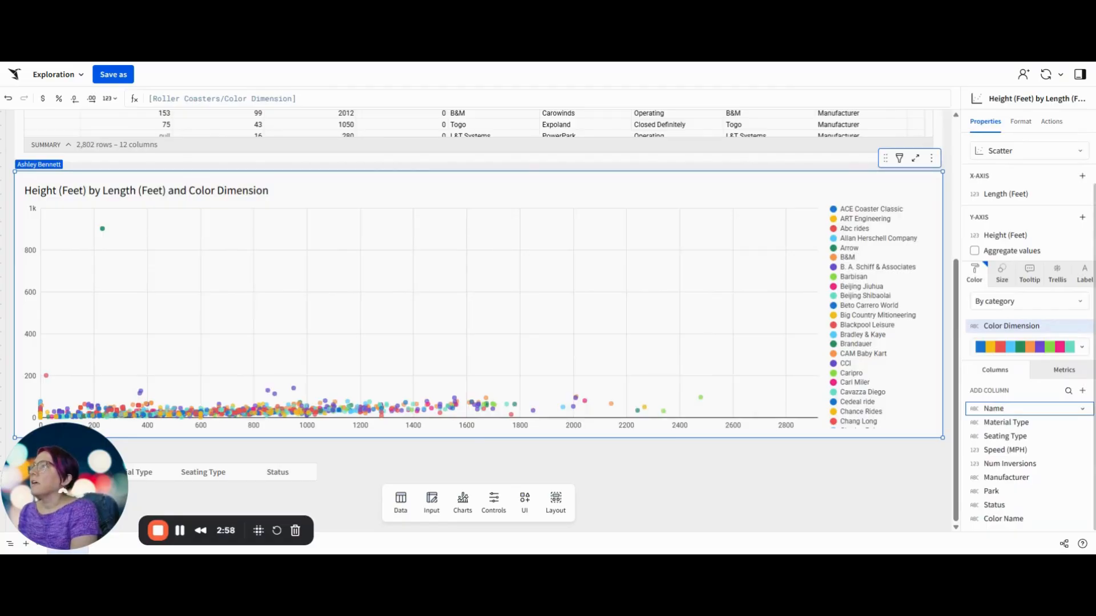
{"action": "left_click", "coordinate": [1011, 278]}
{"action": "left_click_drag", "start_coordinate": [1013, 453], "coordinate": [1011, 357]}
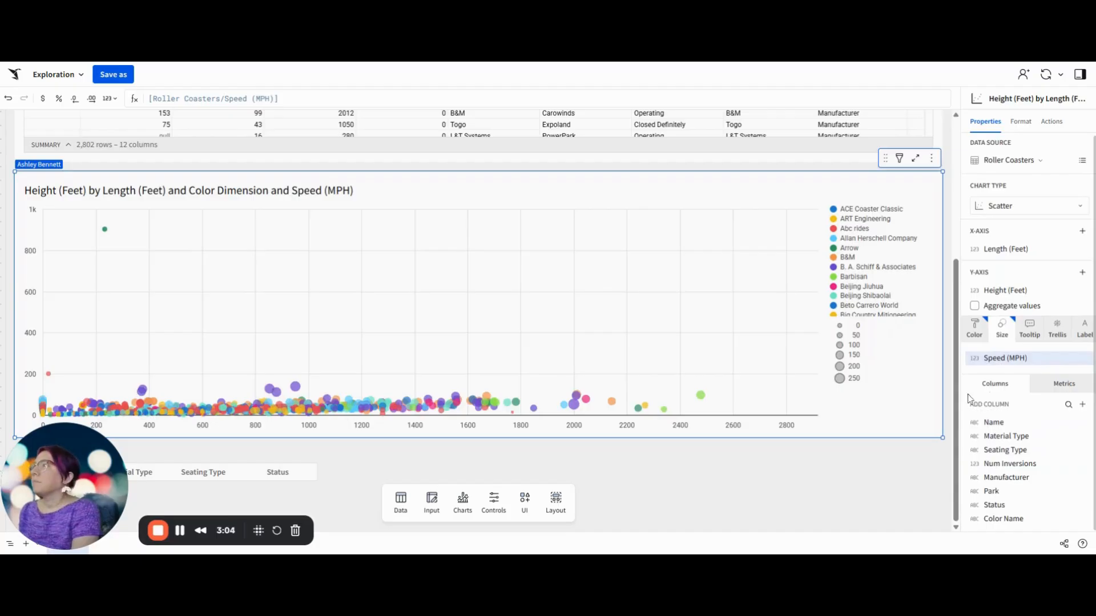
Step: Add the Name column to the scatter chart's tooltip
{"action": "left_click", "coordinate": [1025, 334]}
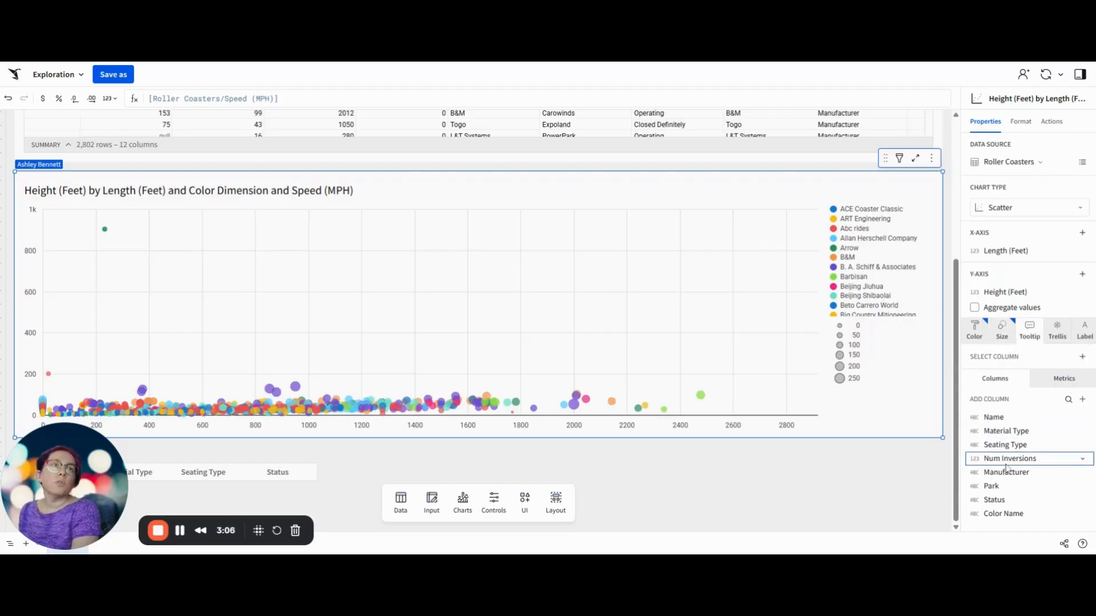
{"action": "left_click_drag", "start_coordinate": [1015, 420], "coordinate": [1013, 375]}
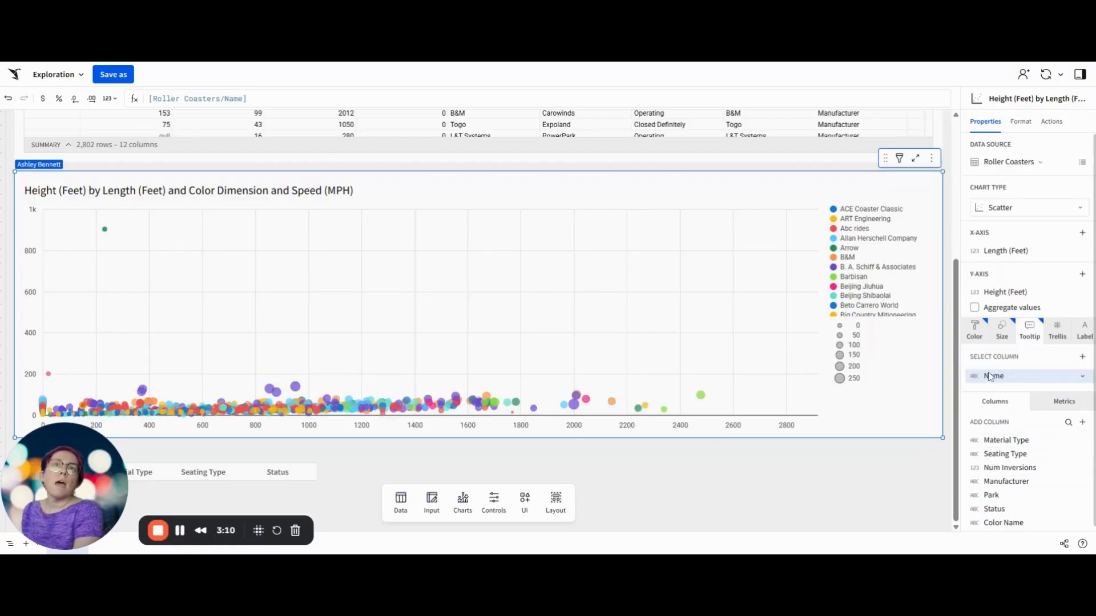
{"action": "mouse_move", "coordinate": [702, 397]}
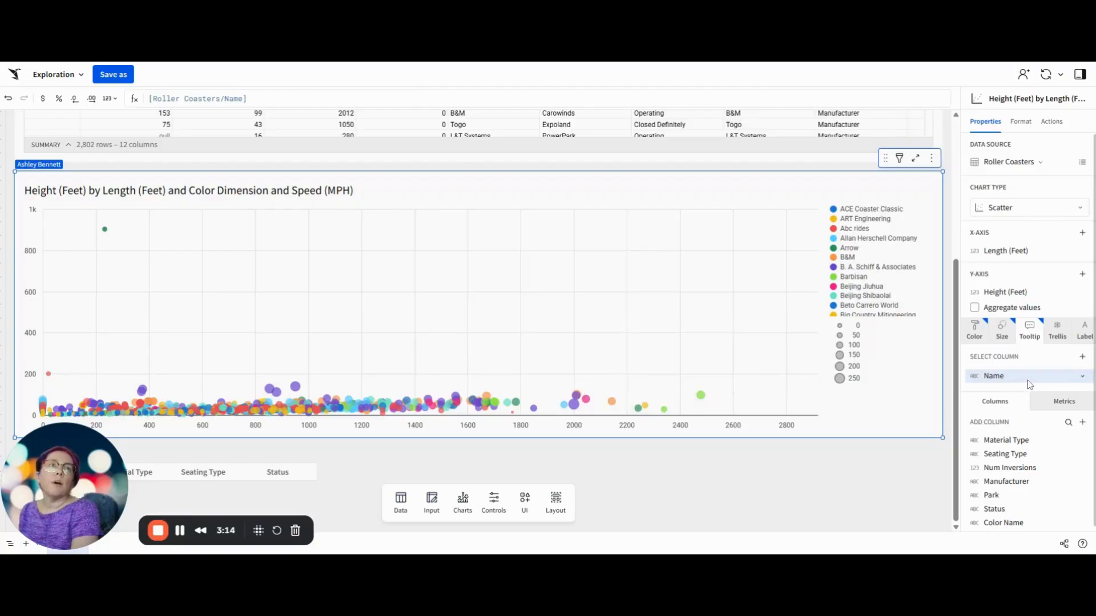
{"action": "mouse_move", "coordinate": [580, 398]}
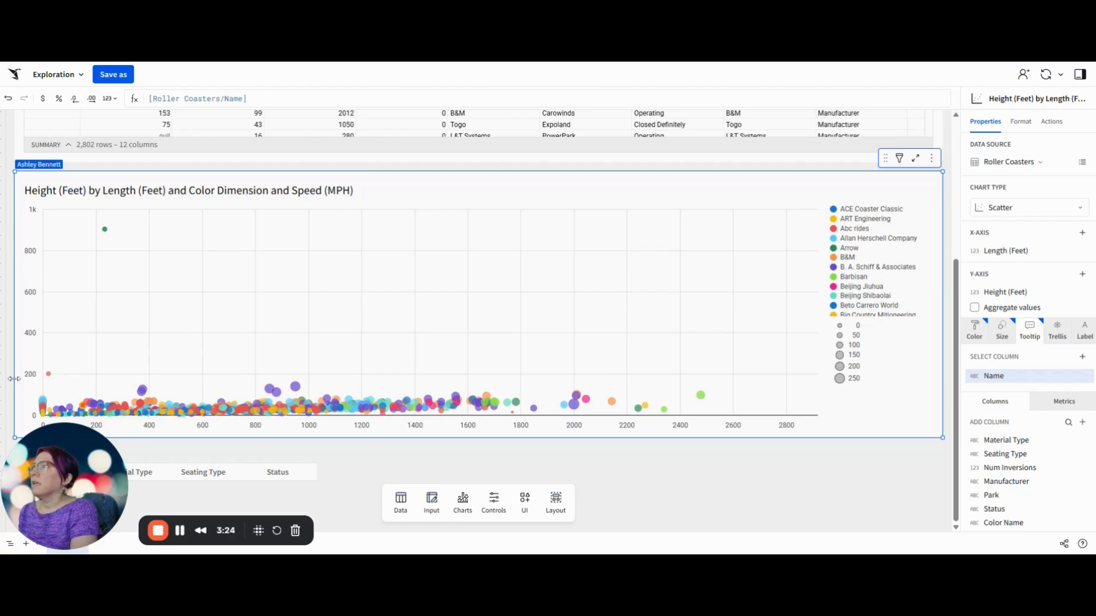
Step: Show the axis titles on both the x-axis and the y-axis of the scatter chart
{"action": "left_click", "coordinate": [1030, 127]}
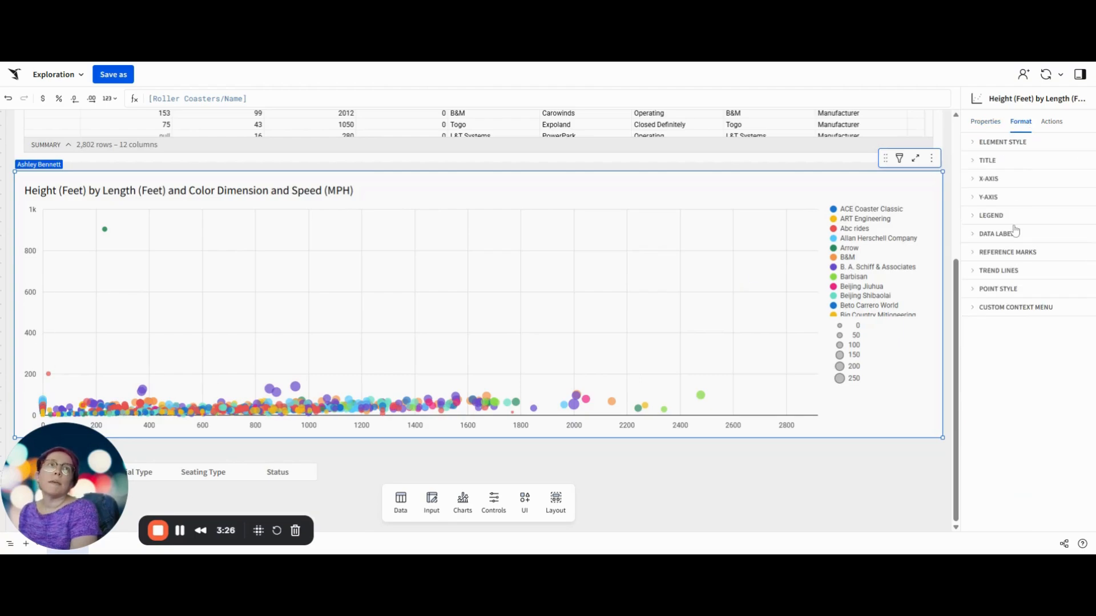
{"action": "left_click", "coordinate": [991, 178]}
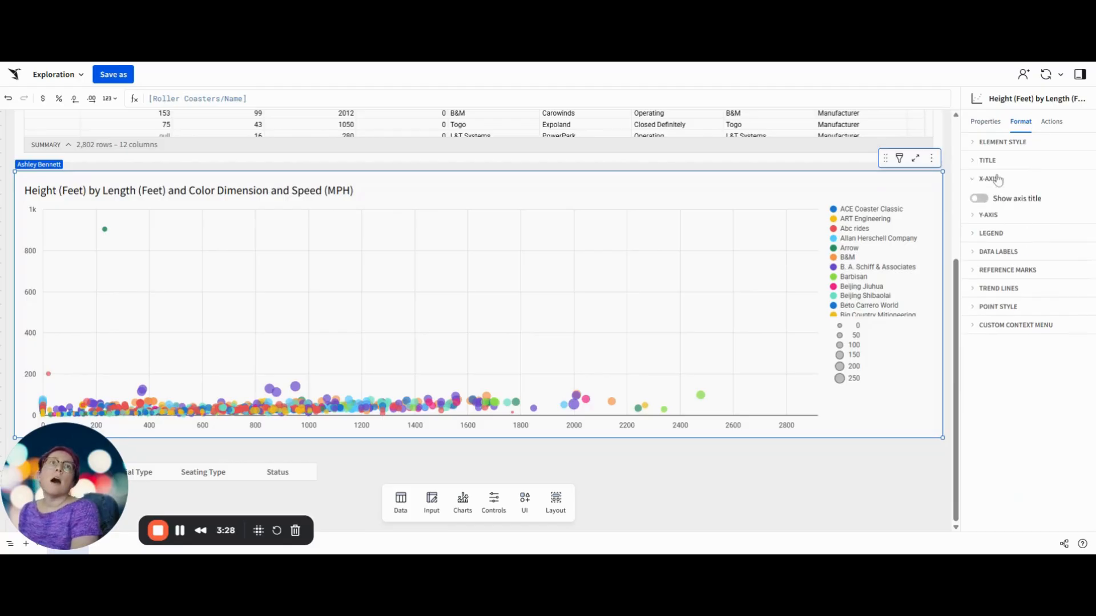
{"action": "left_click", "coordinate": [980, 200]}
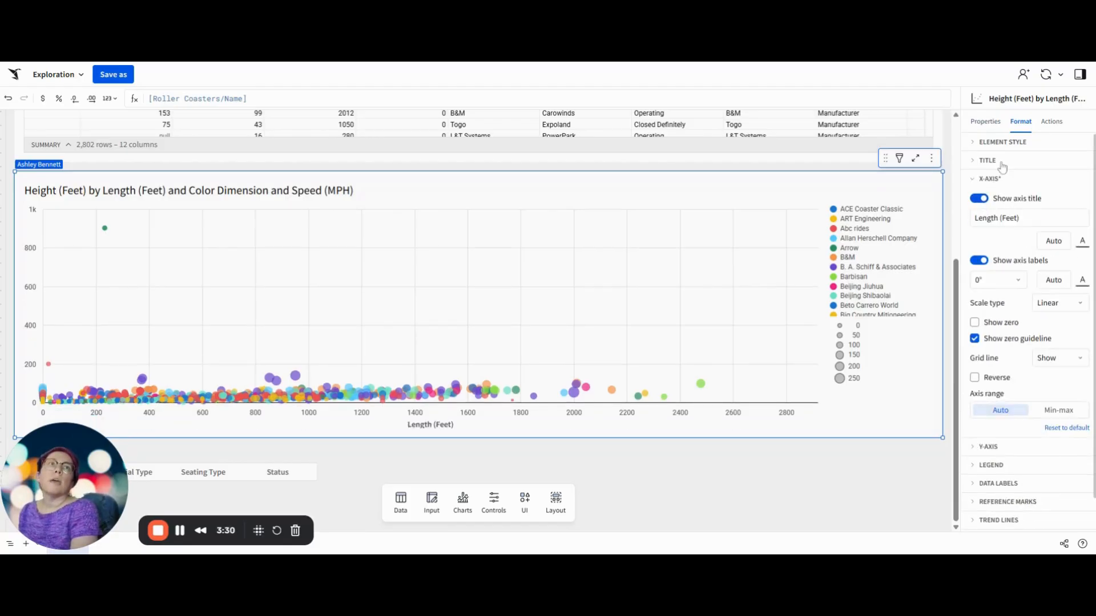
{"action": "left_click", "coordinate": [993, 179]}
{"action": "left_click", "coordinate": [993, 198]}
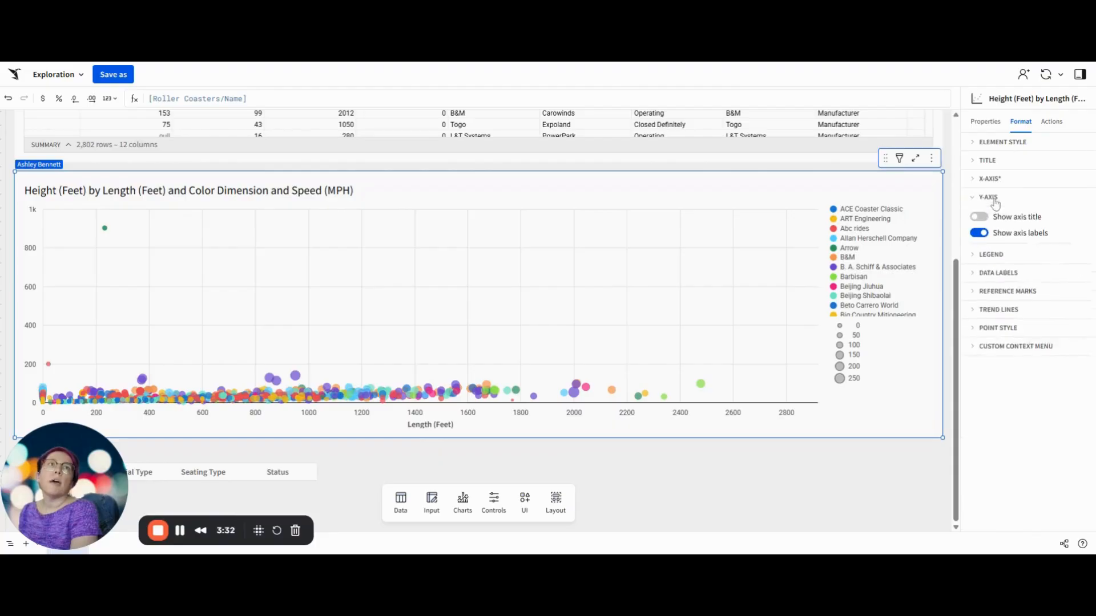
{"action": "left_click", "coordinate": [979, 217]}
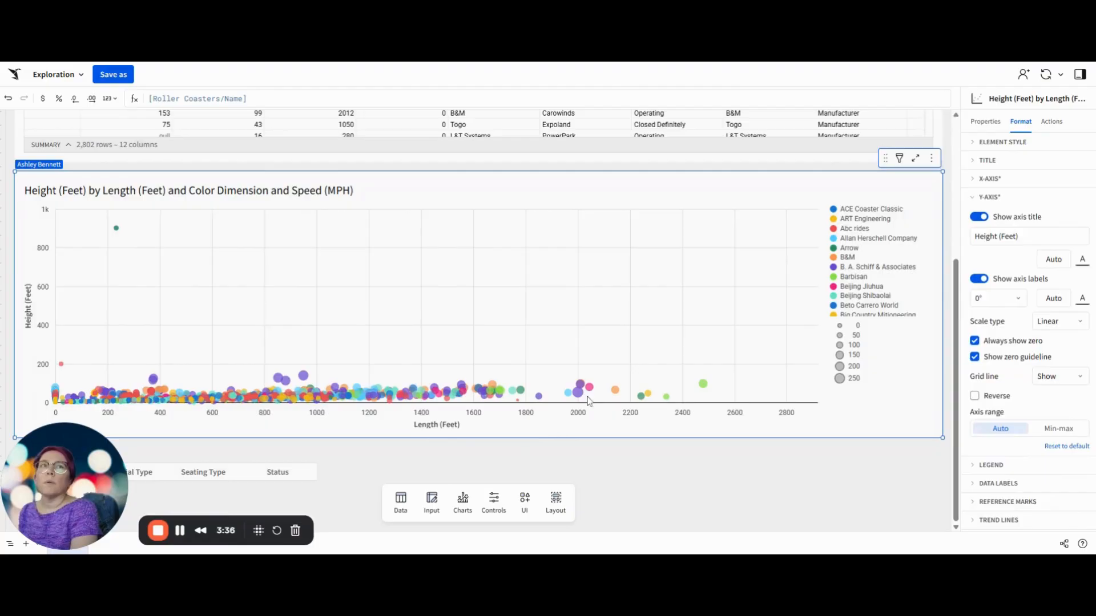
{"action": "left_click", "coordinate": [993, 199]}
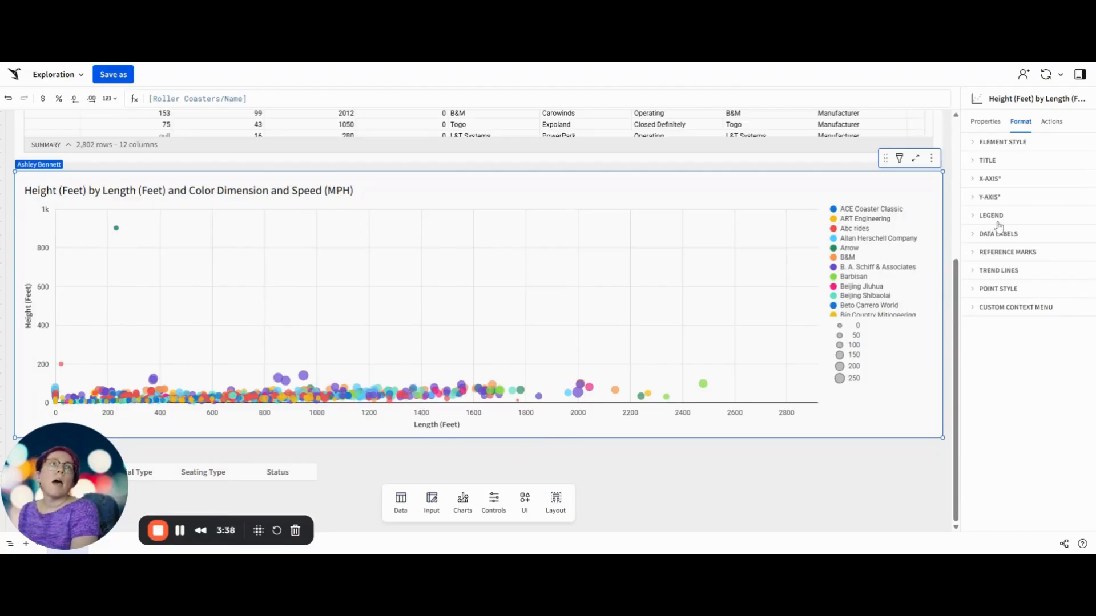
Step: Show the chart's legend header and try the color control with Seating Type, ending on Status
{"action": "left_click", "coordinate": [991, 216]}
{"action": "left_click", "coordinate": [983, 317]}
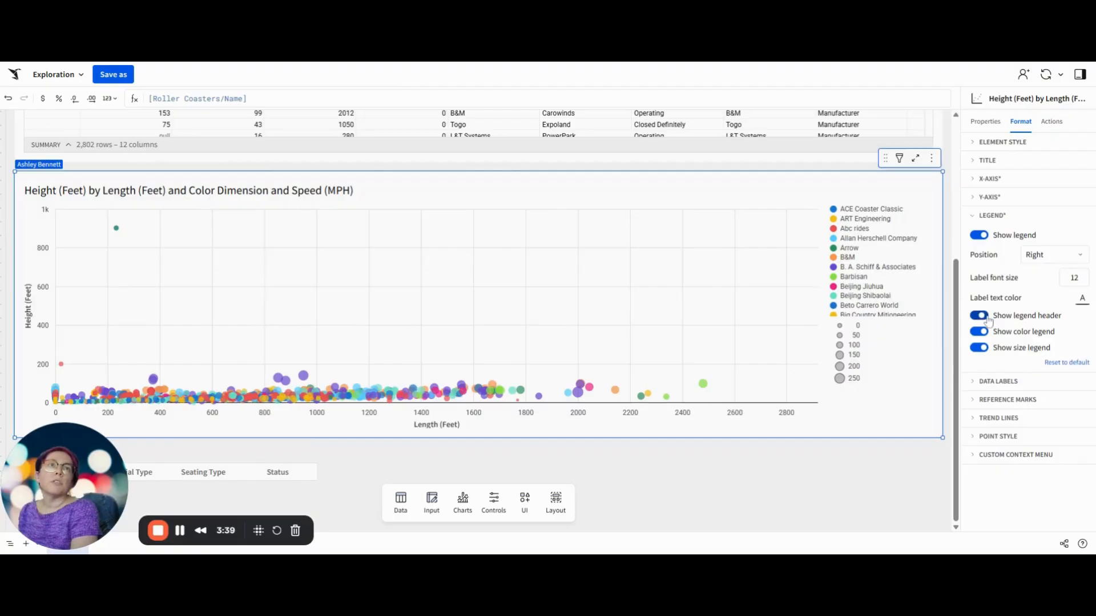
{"action": "left_click", "coordinate": [203, 473]}
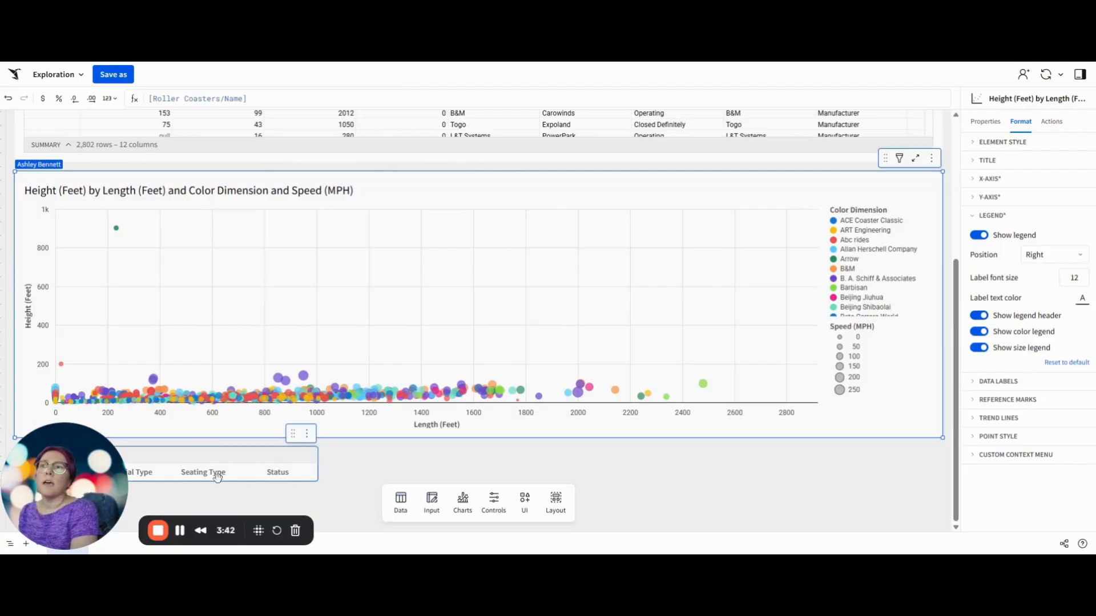
{"action": "left_click", "coordinate": [293, 475]}
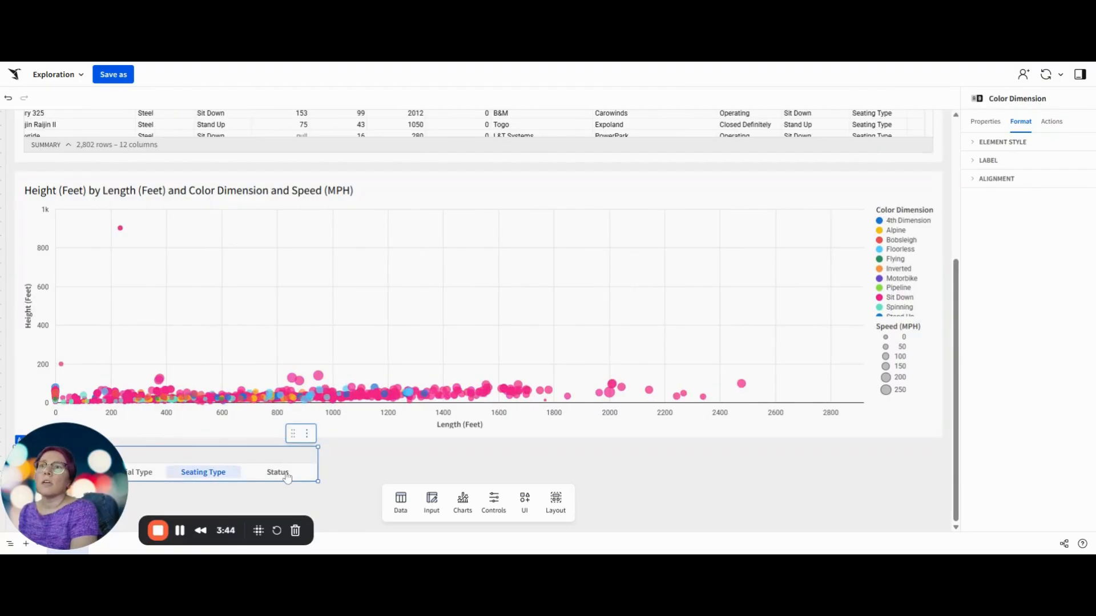
Step: Give the scatter chart's y-axis a min-max range with a maximum of 150
{"action": "left_click", "coordinate": [773, 186]}
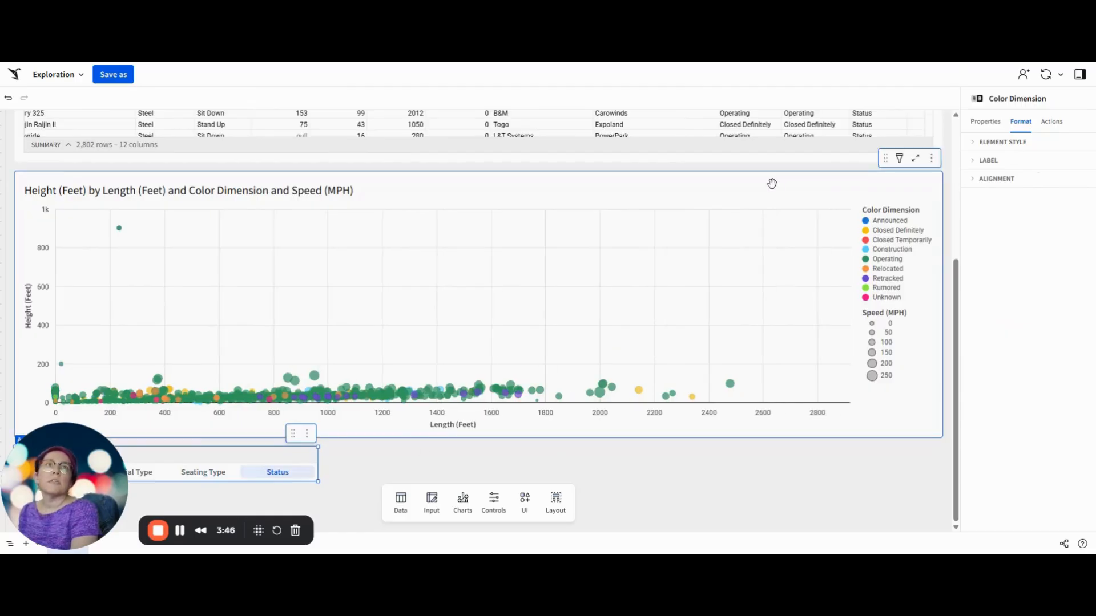
{"action": "left_click", "coordinate": [1000, 217]}
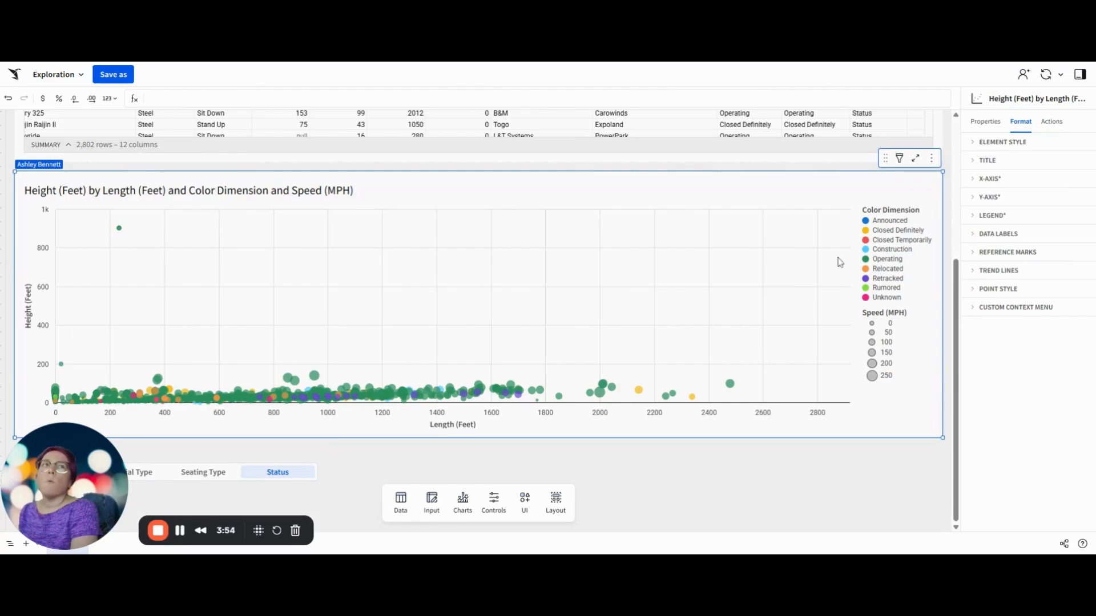
{"action": "left_click", "coordinate": [989, 197]}
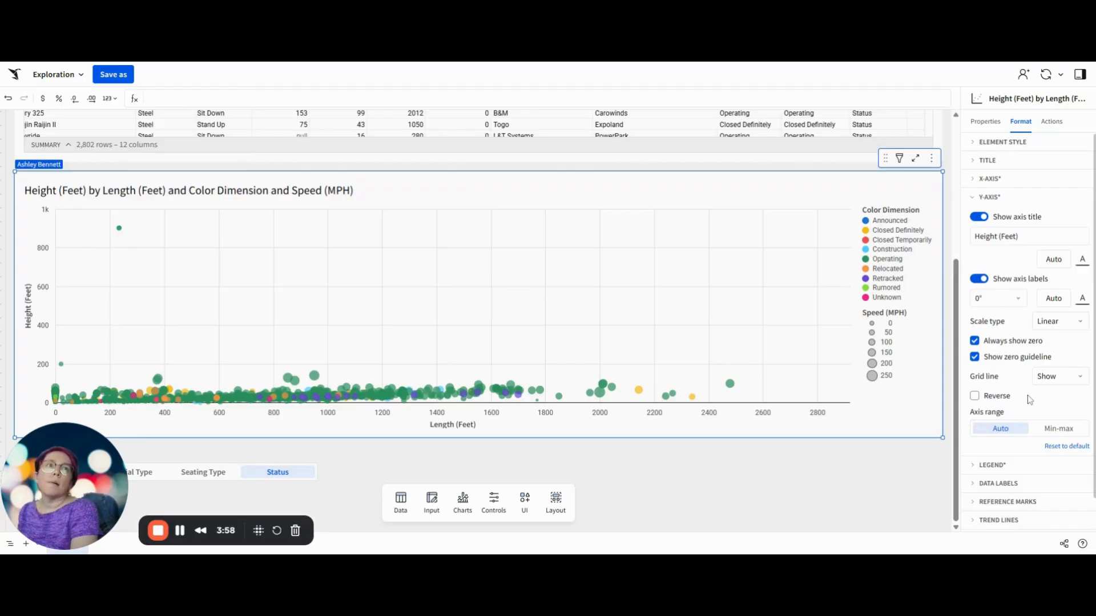
{"action": "left_click", "coordinate": [1057, 429]}
{"action": "left_click", "coordinate": [1021, 472]}
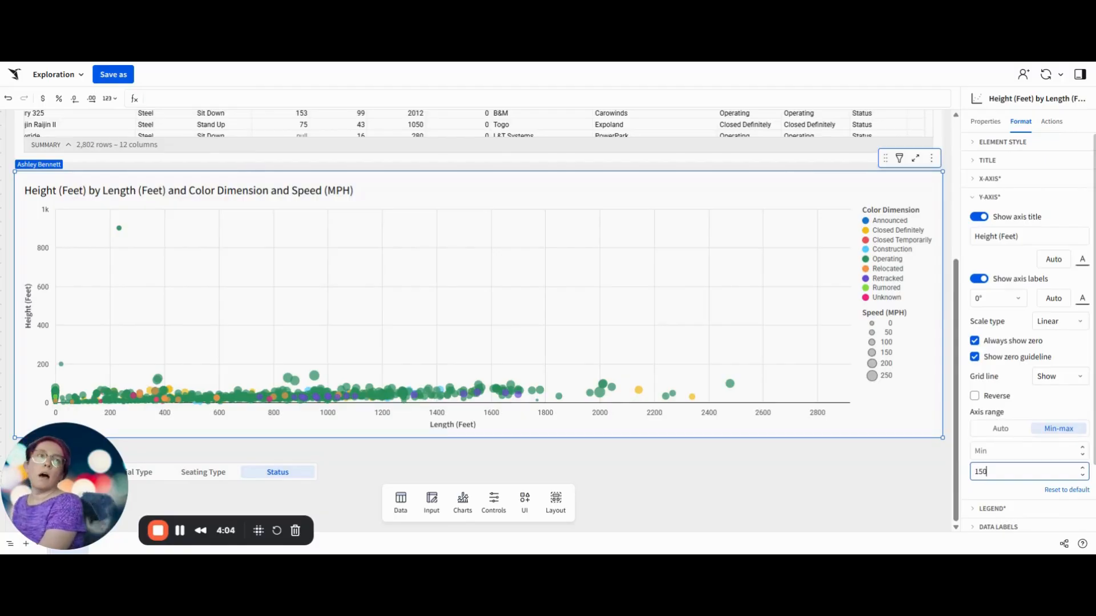
{"action": "key", "text": "Return"}
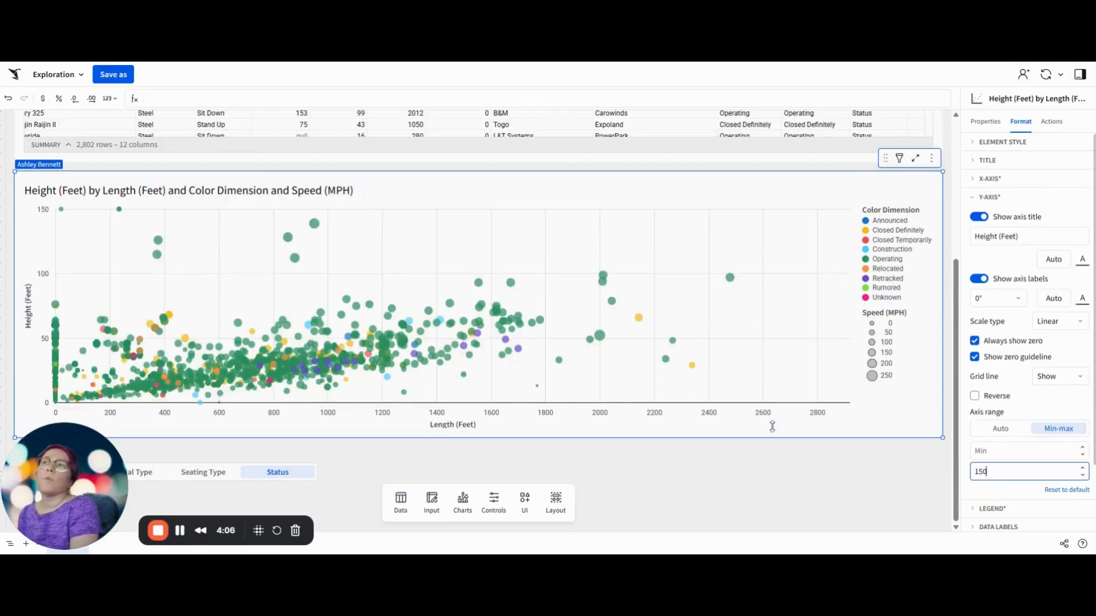
Step: Narrow the scatter chart to about half the page width
{"action": "mouse_move", "coordinate": [118, 211]}
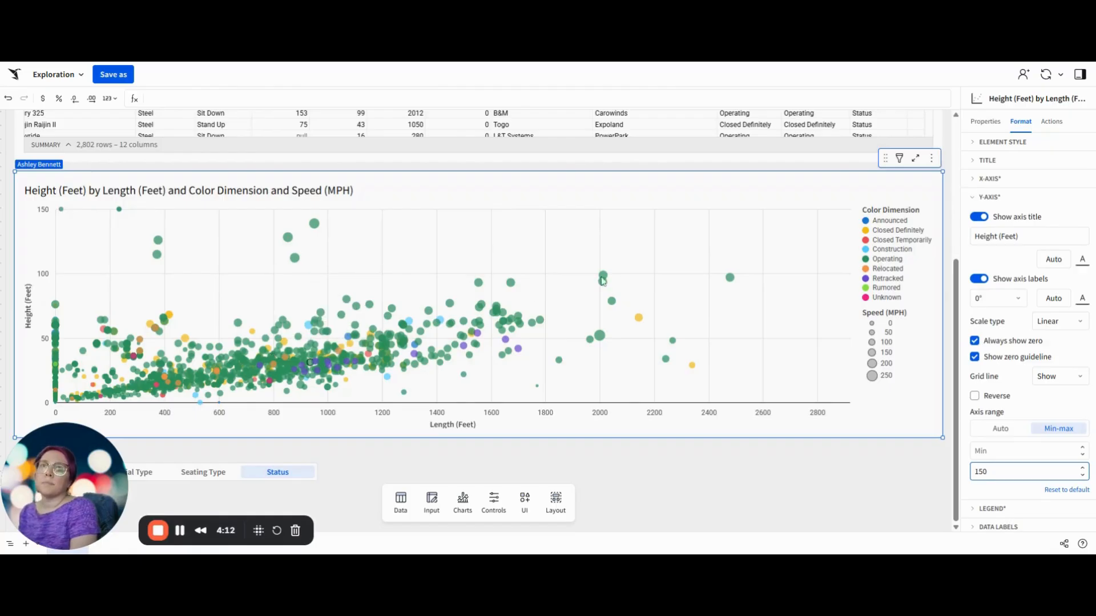
{"action": "left_click_drag", "start_coordinate": [942, 281], "coordinate": [473, 306]}
{"action": "left_click", "coordinate": [597, 294]}
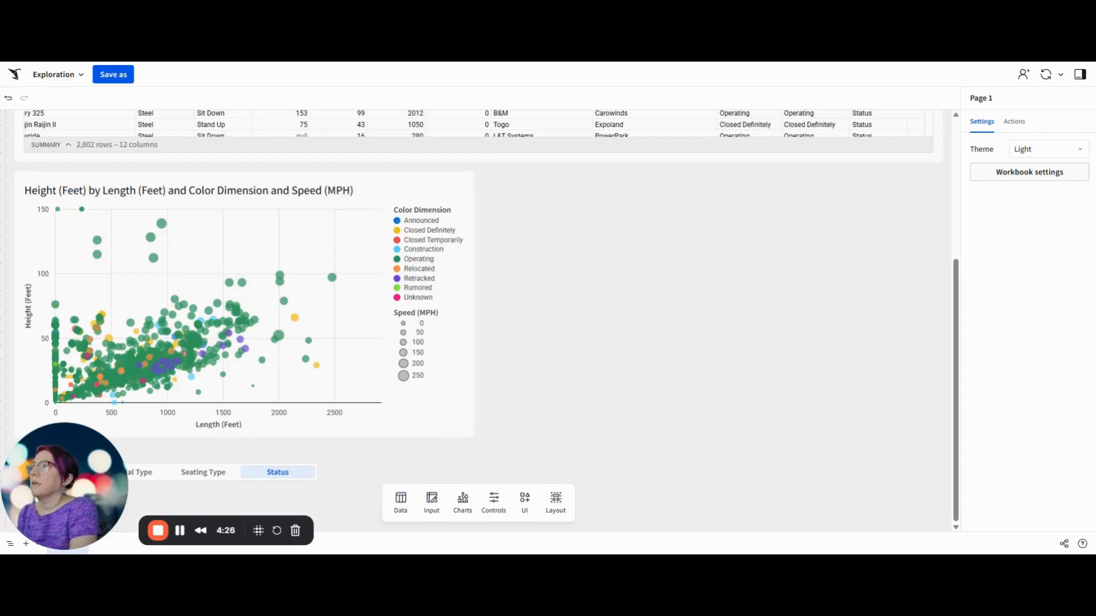
Step: Replace the scatter chart's title with the text "Height and Length by"
{"action": "double_click", "coordinate": [162, 190]}
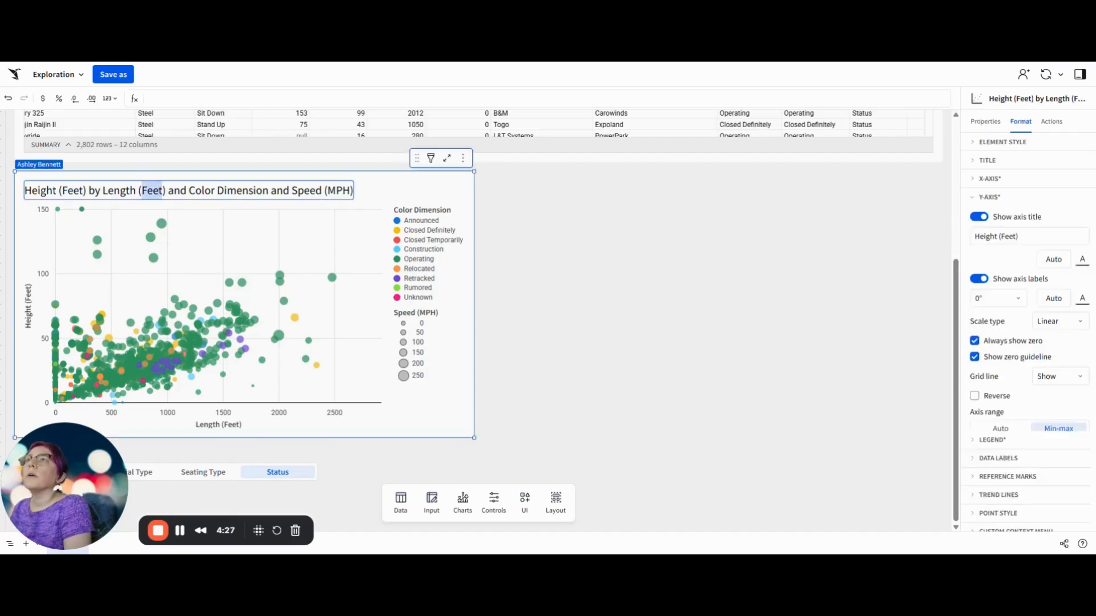
{"action": "key", "text": "BackSpace"}
{"action": "type", "text": "Height and Length by"}
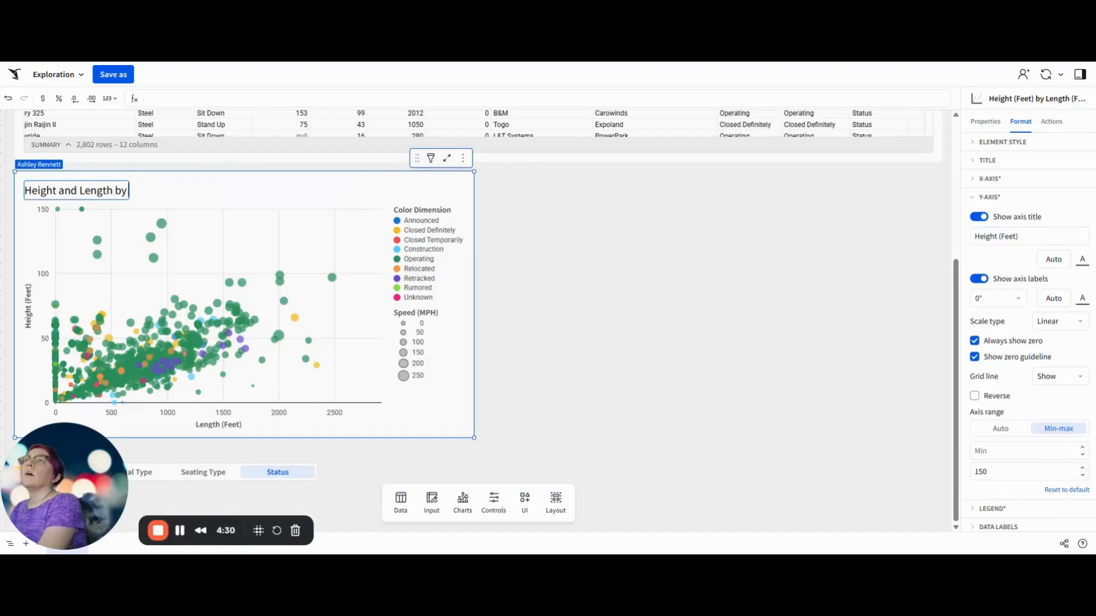
{"action": "type", "text": " value"}
Step: Append the dynamic value [Roller Coasters/Color Name] followed by "and Speed" to the chart title
{"action": "key", "text": "equal"}
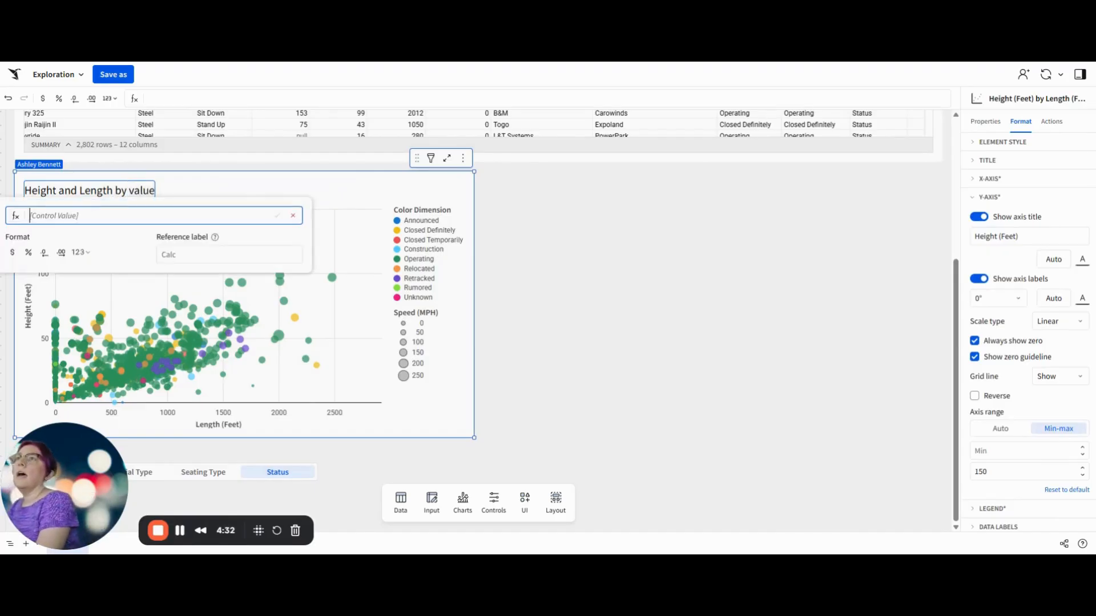
{"action": "type", "text": "roll"}
{"action": "key", "text": "Down"}
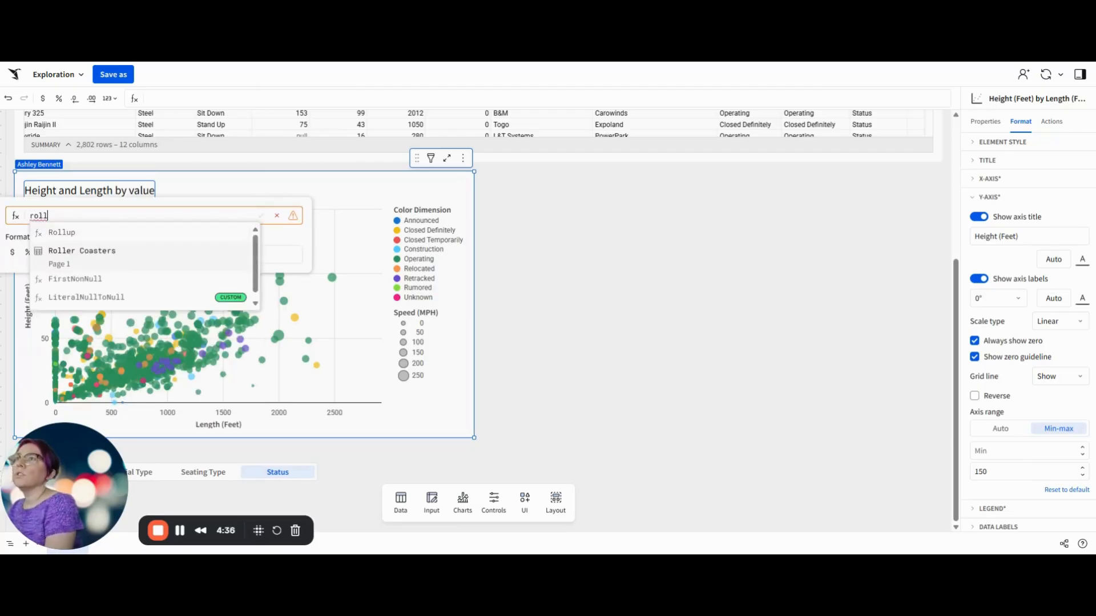
{"action": "key", "text": "Return"}
{"action": "type", "text": "co"}
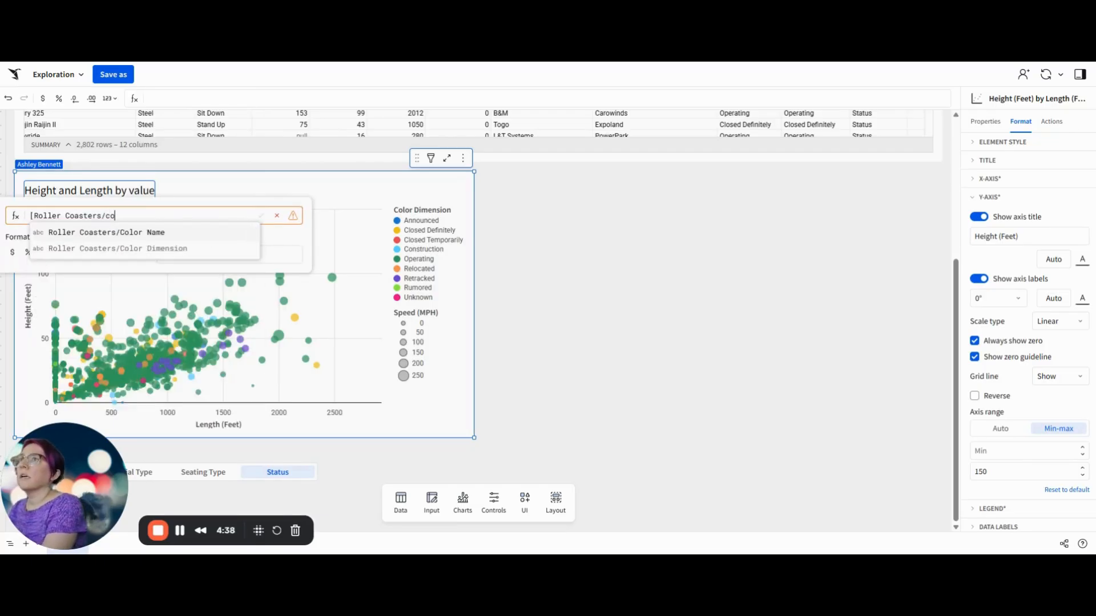
{"action": "key", "text": "Return"}
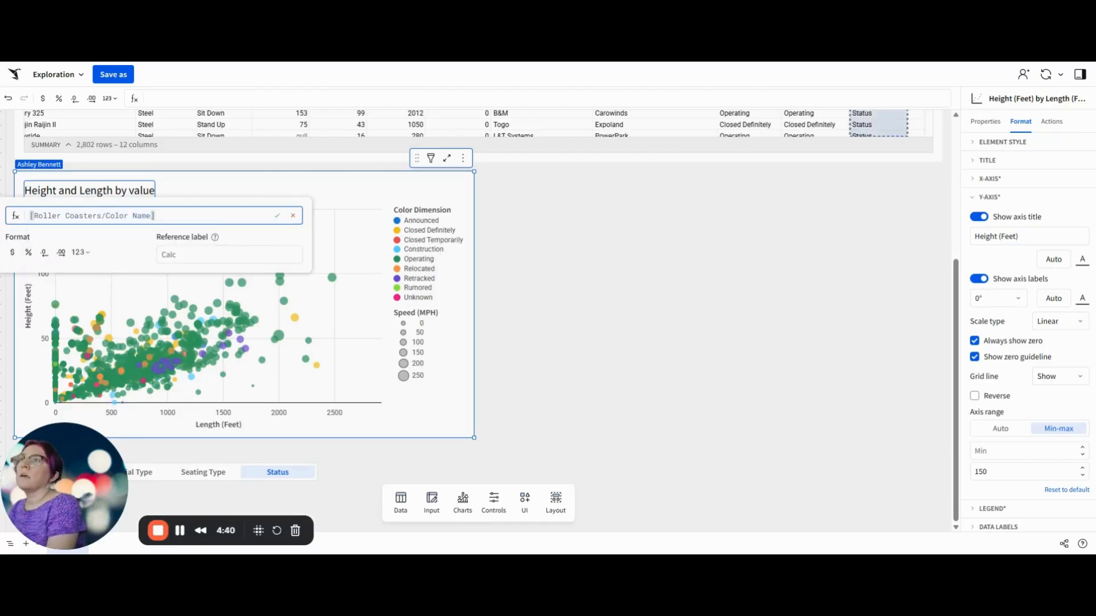
{"action": "key", "text": "Return"}
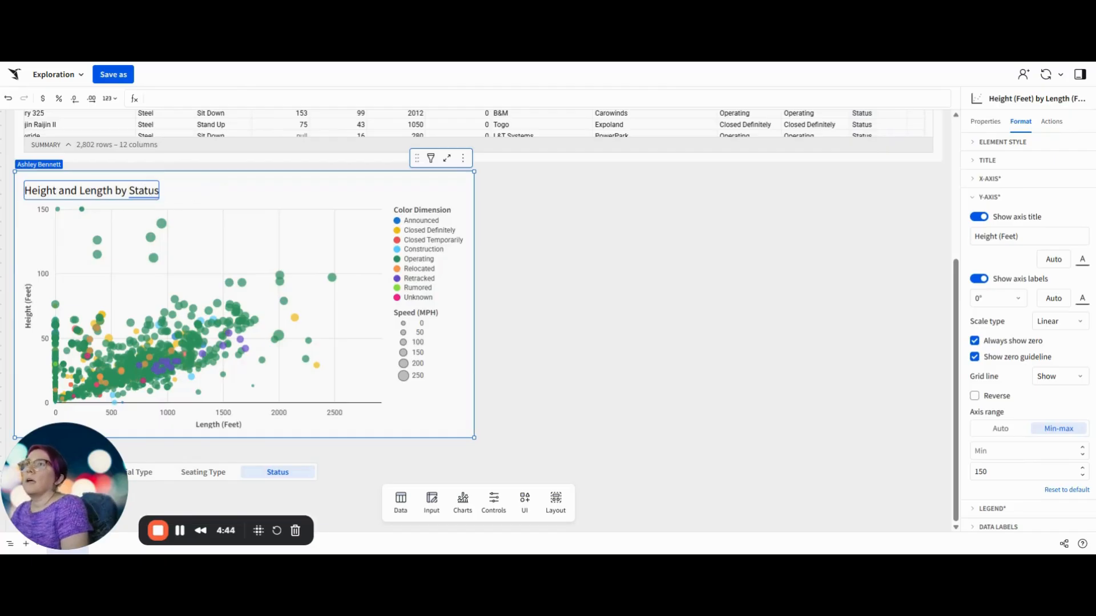
{"action": "type", "text": "and Speed"}
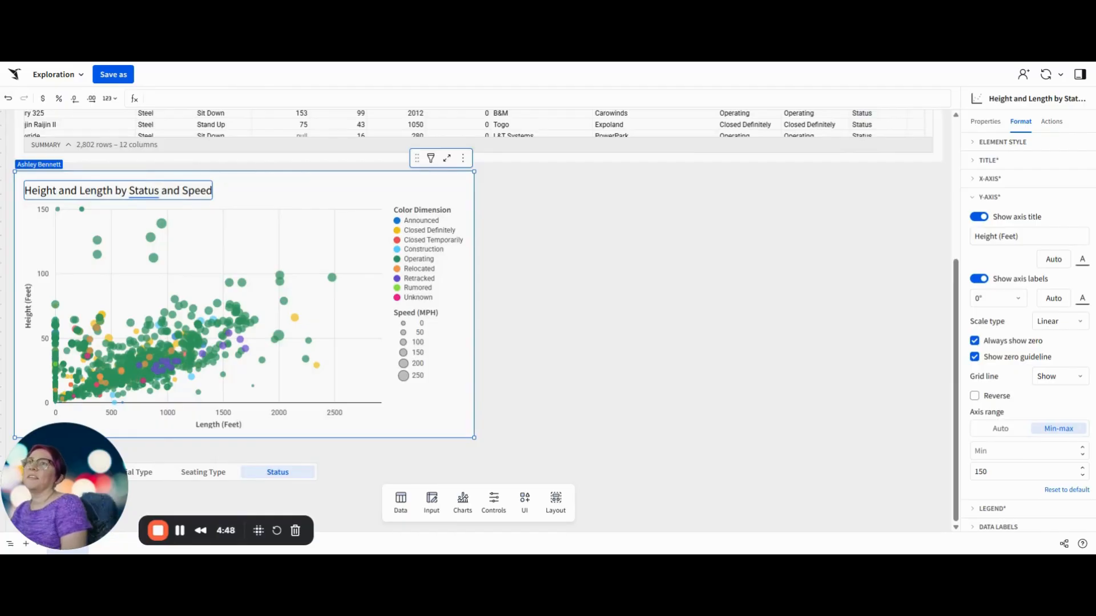
{"action": "left_click", "coordinate": [330, 214]}
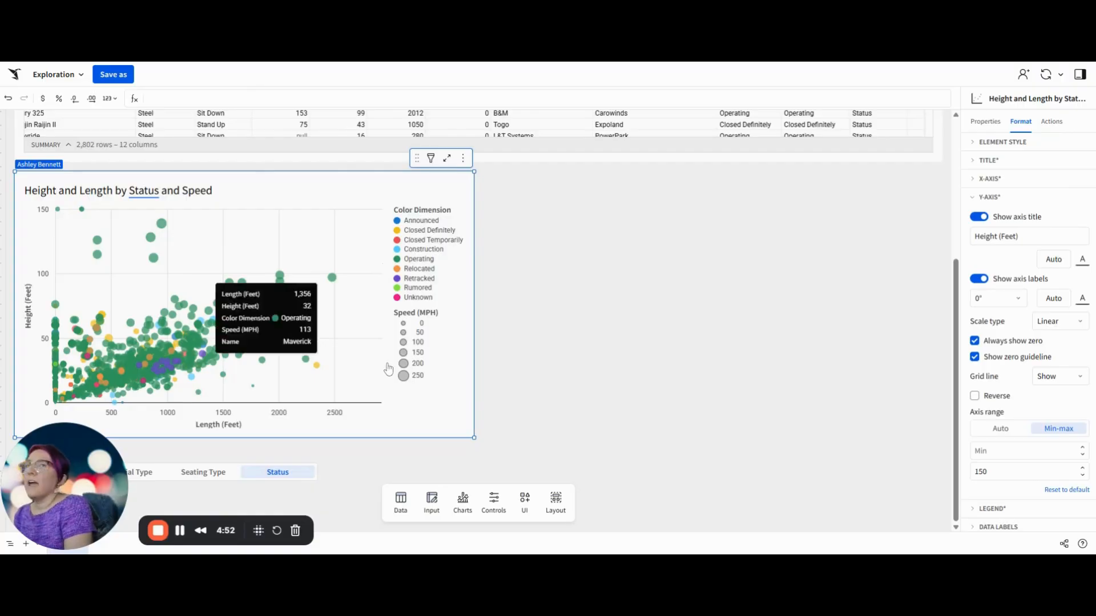
Step: Create a child table from the Roller Coasters table
{"action": "left_click", "coordinate": [656, 313]}
{"action": "scroll", "coordinate": [655, 309], "scroll_direction": "up", "scroll_amount": 4}
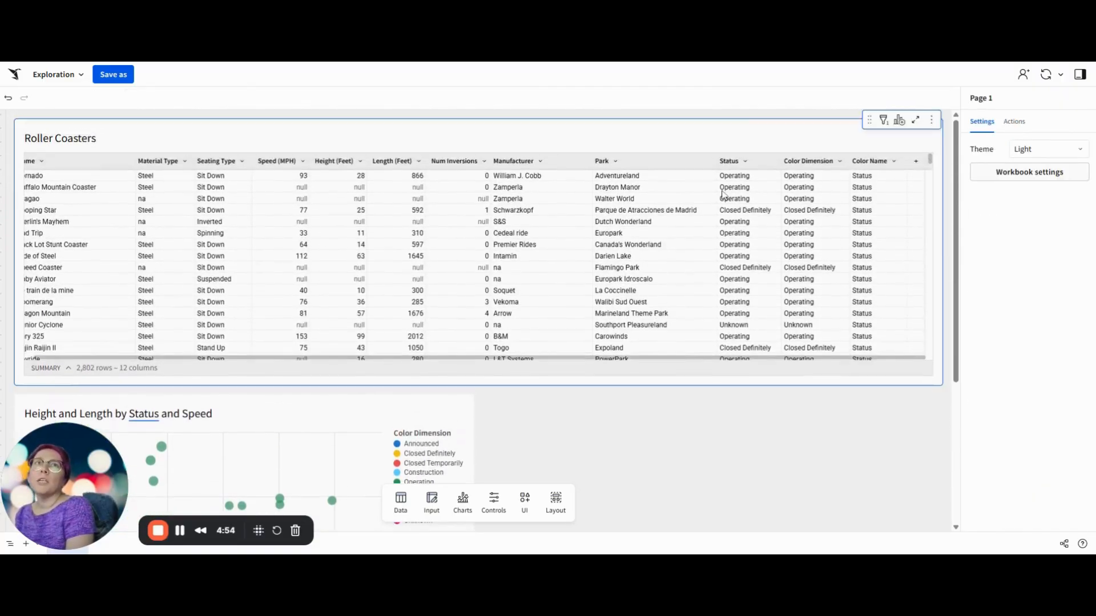
{"action": "left_click", "coordinate": [762, 135]}
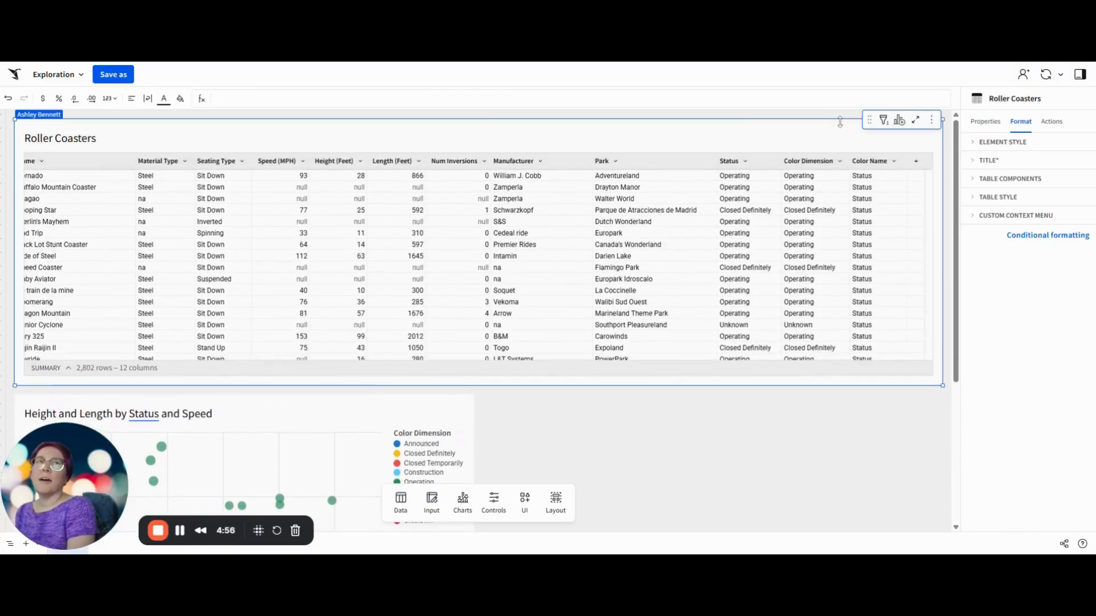
{"action": "left_click", "coordinate": [899, 121]}
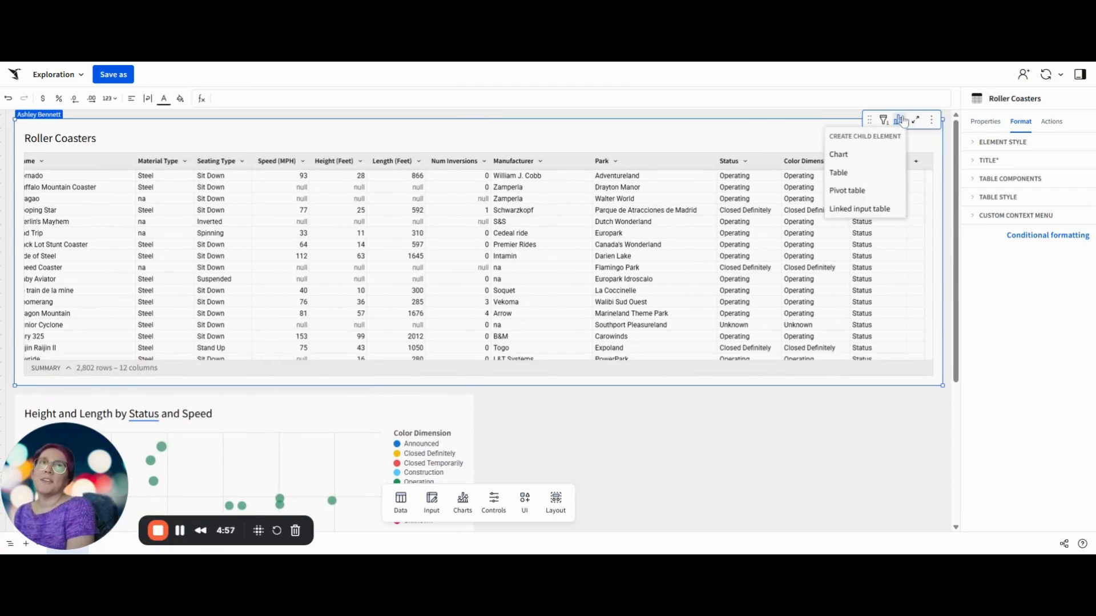
{"action": "left_click", "coordinate": [850, 174]}
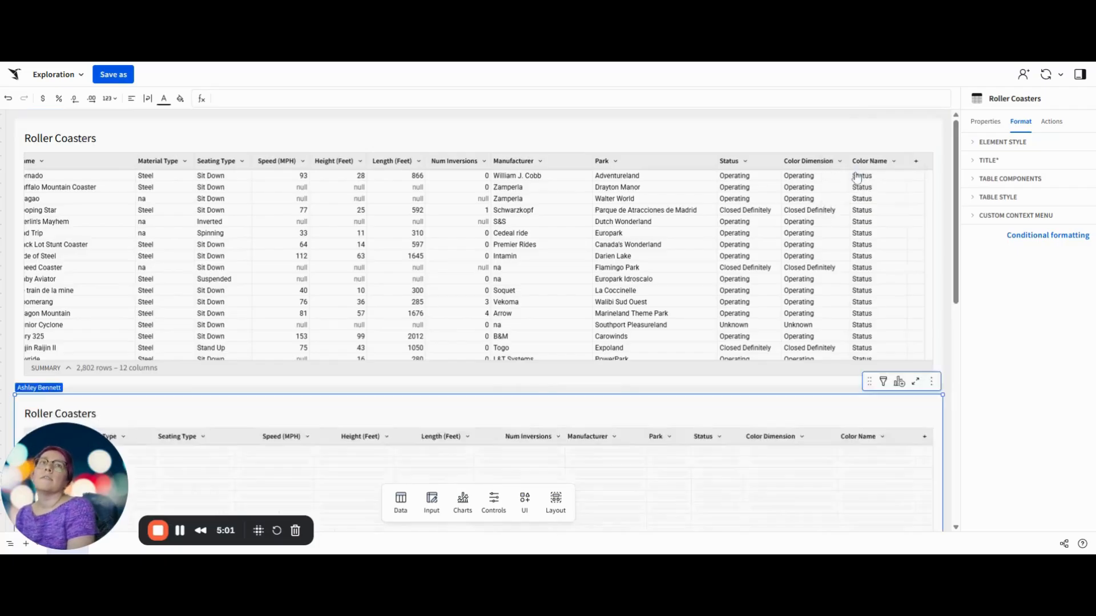
Step: Retitle the new child table "Top Inversions"
{"action": "double_click", "coordinate": [43, 135]}
{"action": "key", "text": "ctrl+a"}
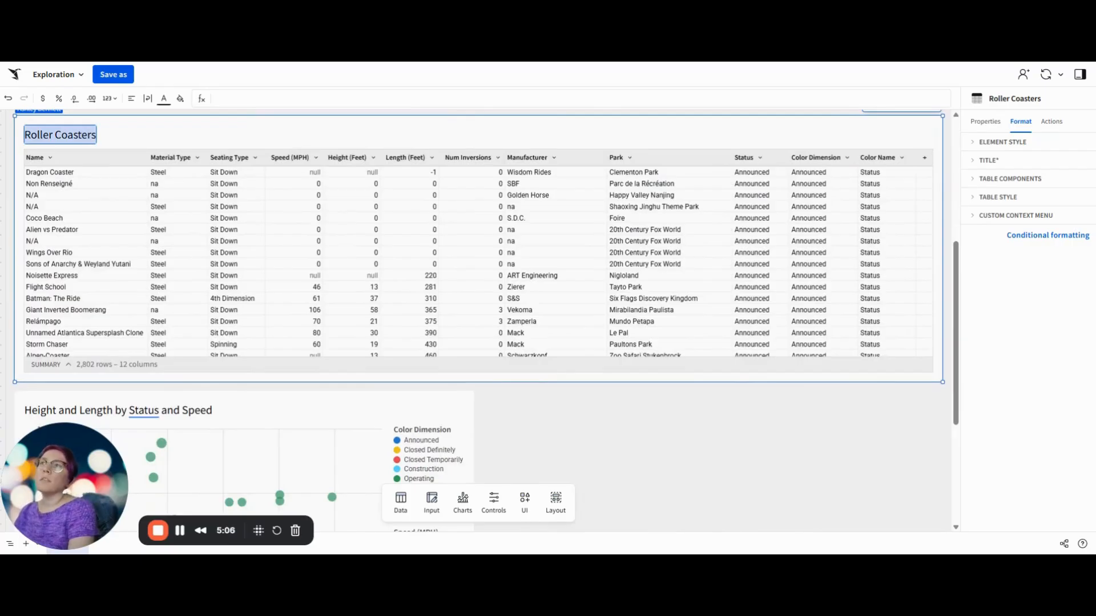
{"action": "type", "text": "Top"}
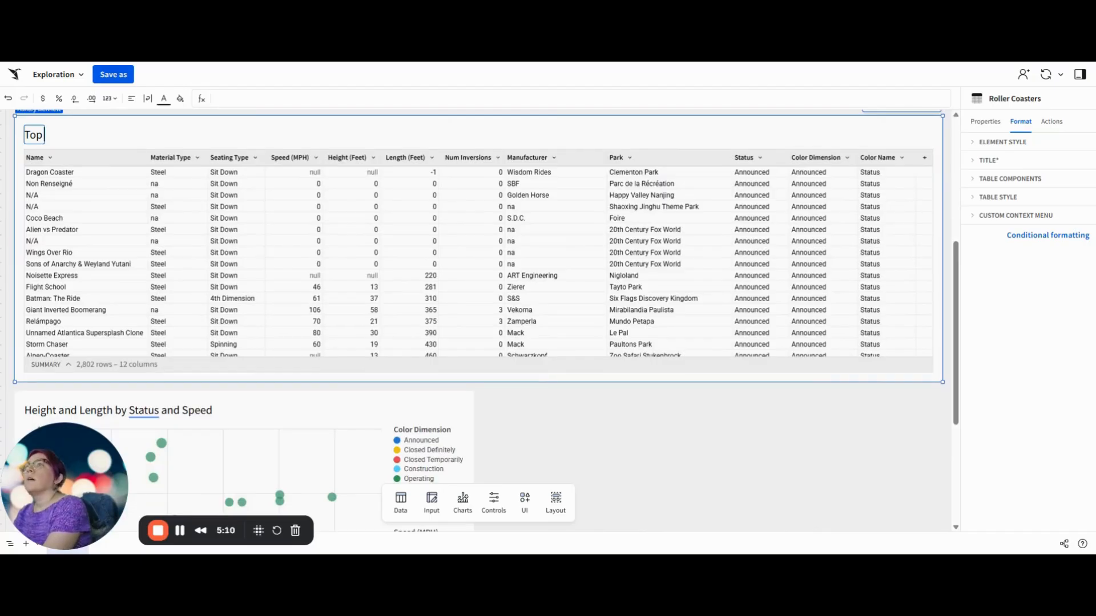
{"action": "type", "text": " Inversions"}
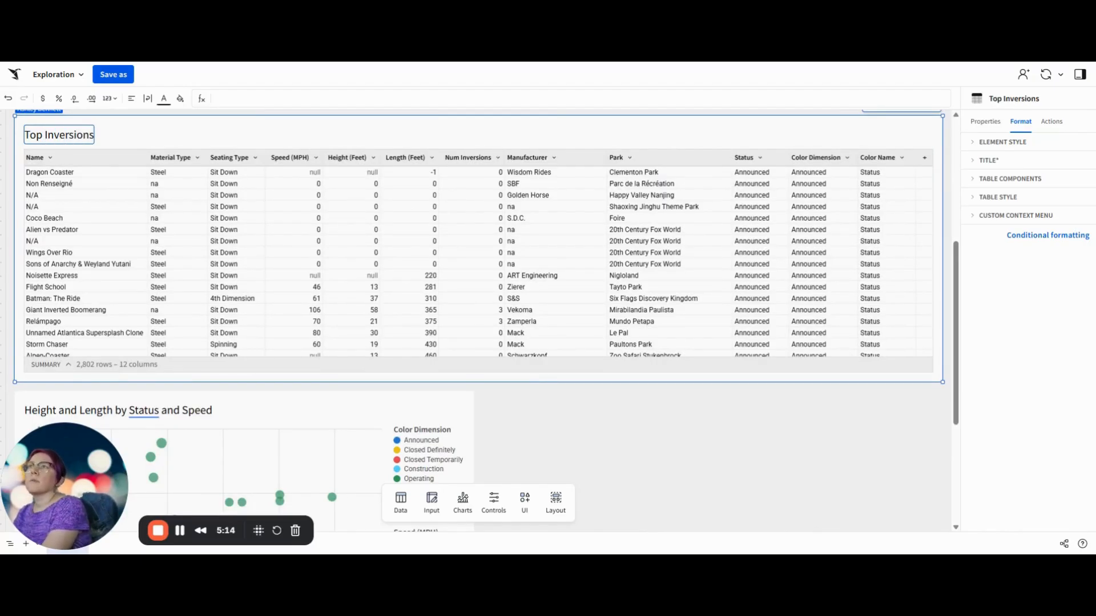
{"action": "left_click", "coordinate": [196, 132]}
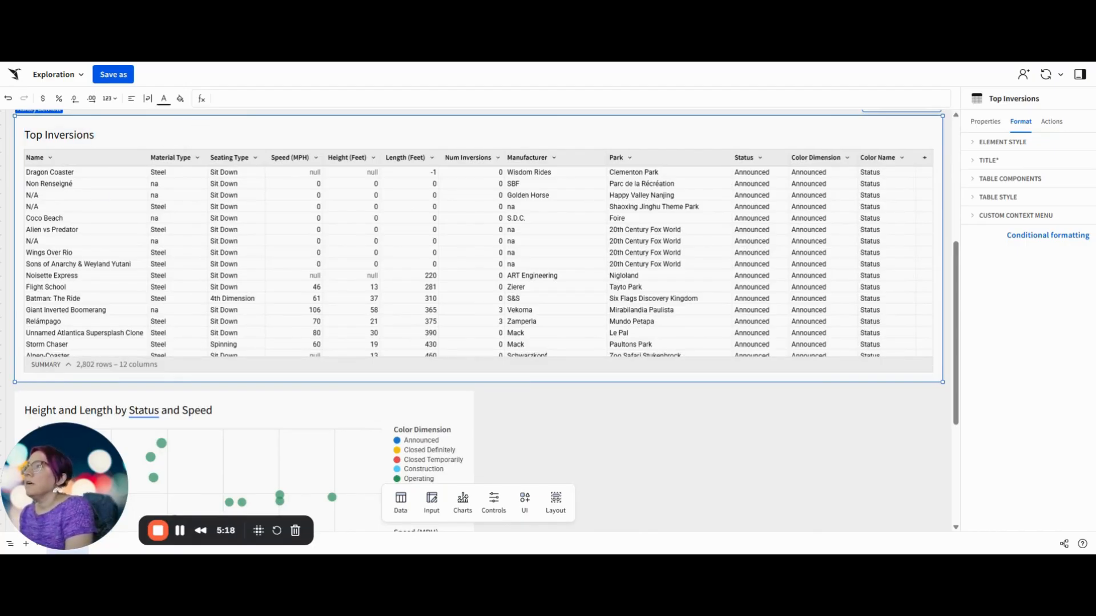
Step: Group the Top Inversions table by Park
{"action": "left_click", "coordinate": [978, 123]}
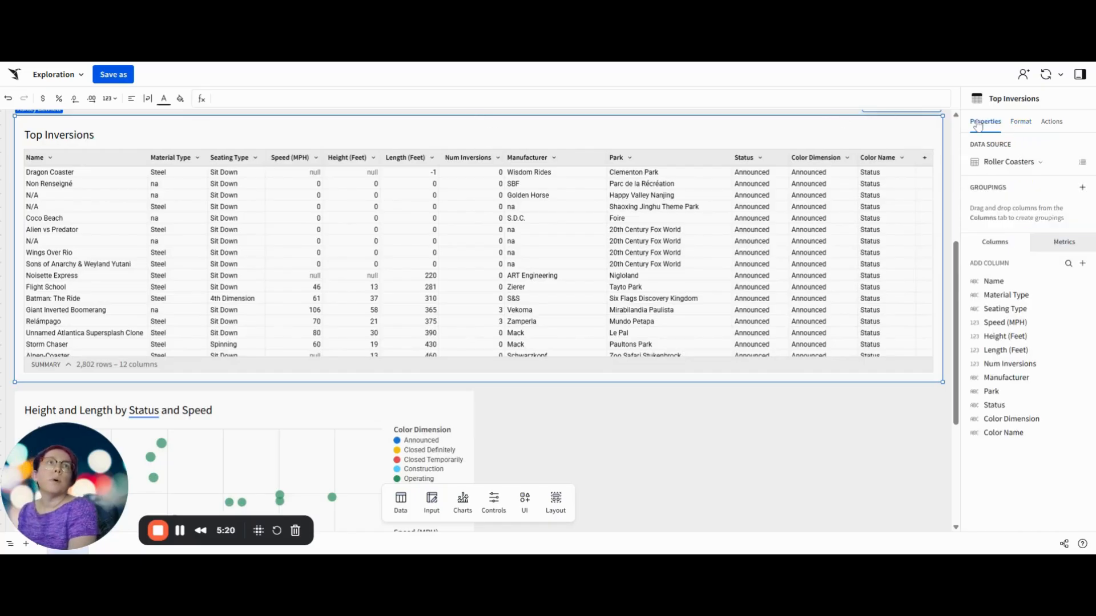
{"action": "left_click", "coordinate": [1082, 189]}
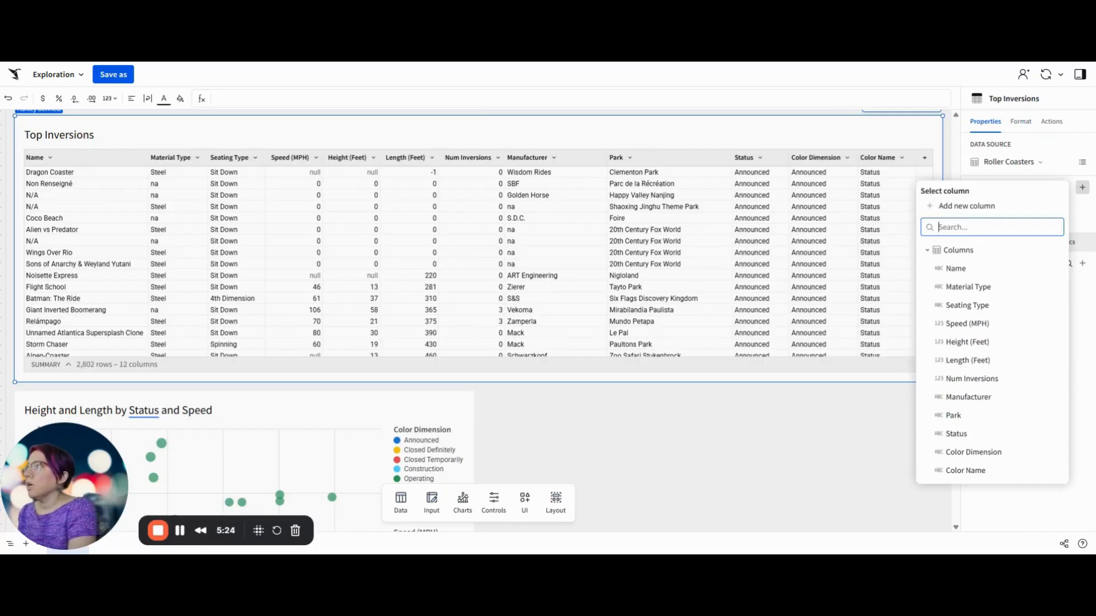
{"action": "left_click", "coordinate": [963, 417]}
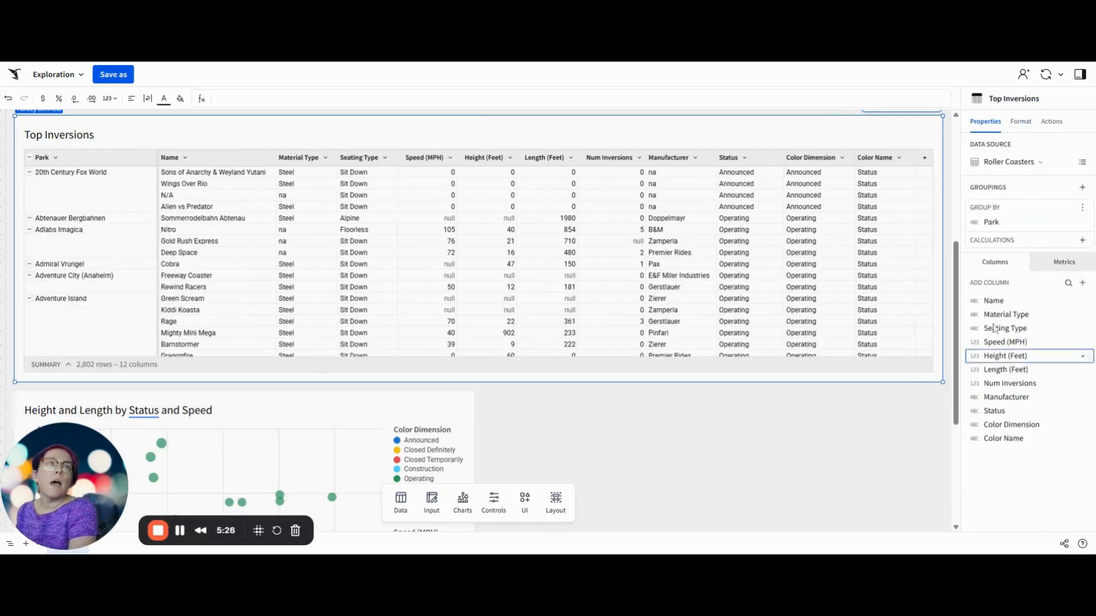
Step: Add a sum of Num Inversions as a calculation for the Park grouping and rename it "Total Inversions"
{"action": "left_click", "coordinate": [1083, 241]}
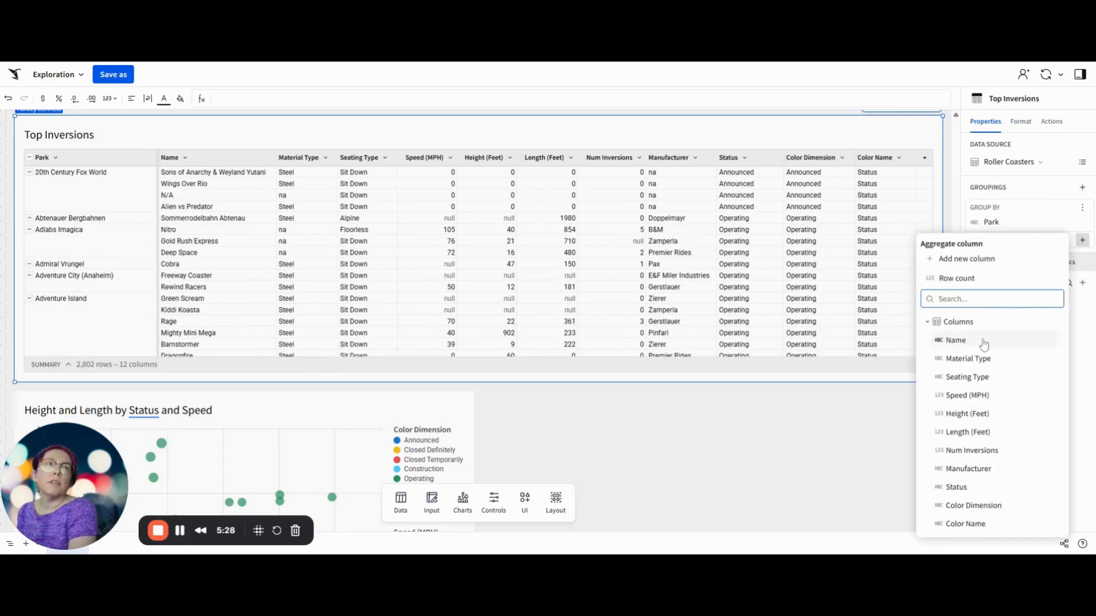
{"action": "left_click", "coordinate": [996, 451]}
{"action": "double_click", "coordinate": [147, 155]}
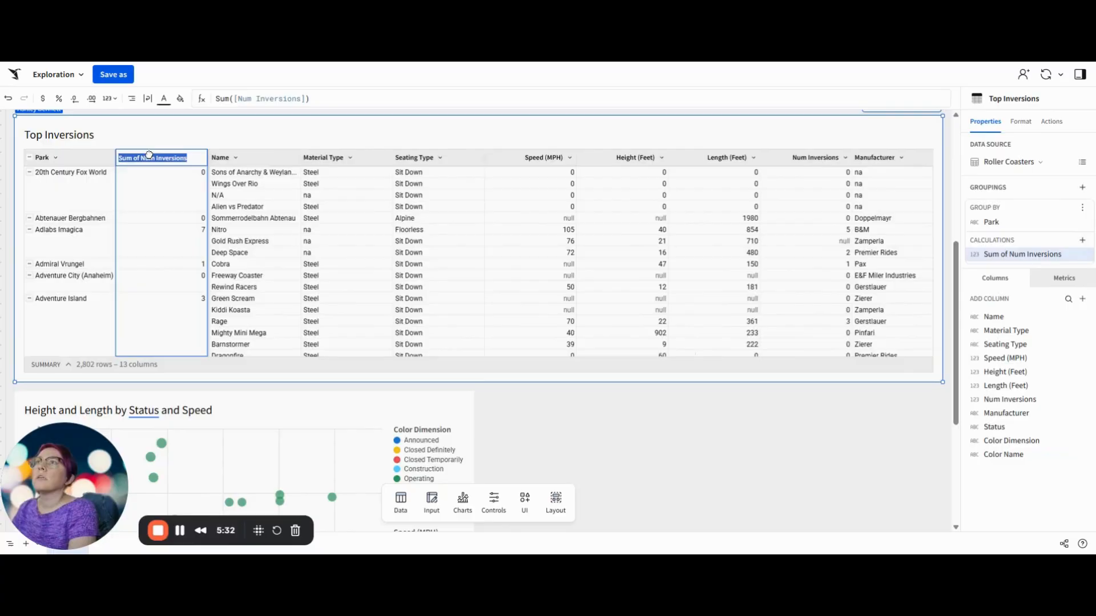
{"action": "left_click", "coordinate": [155, 158]}
{"action": "key", "text": "shift+Home"}
{"action": "type", "text": "Total"}
{"action": "key", "text": "Return"}
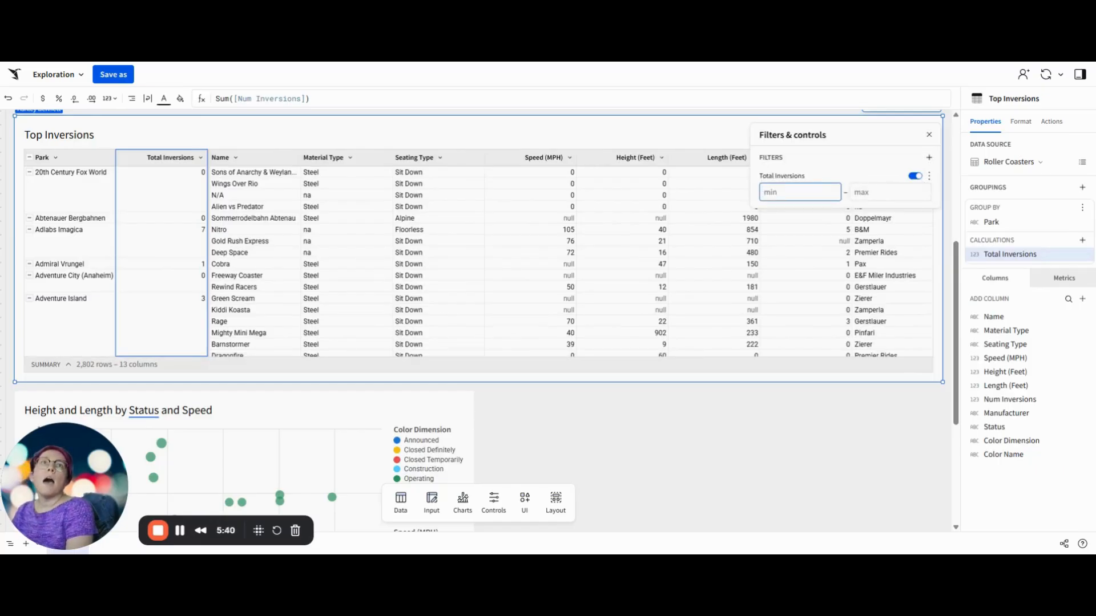
Step: Filter the Total Inversions column by Top N with a value of 10
{"action": "left_click", "coordinate": [929, 176]}
{"action": "mouse_move", "coordinate": [925, 197]}
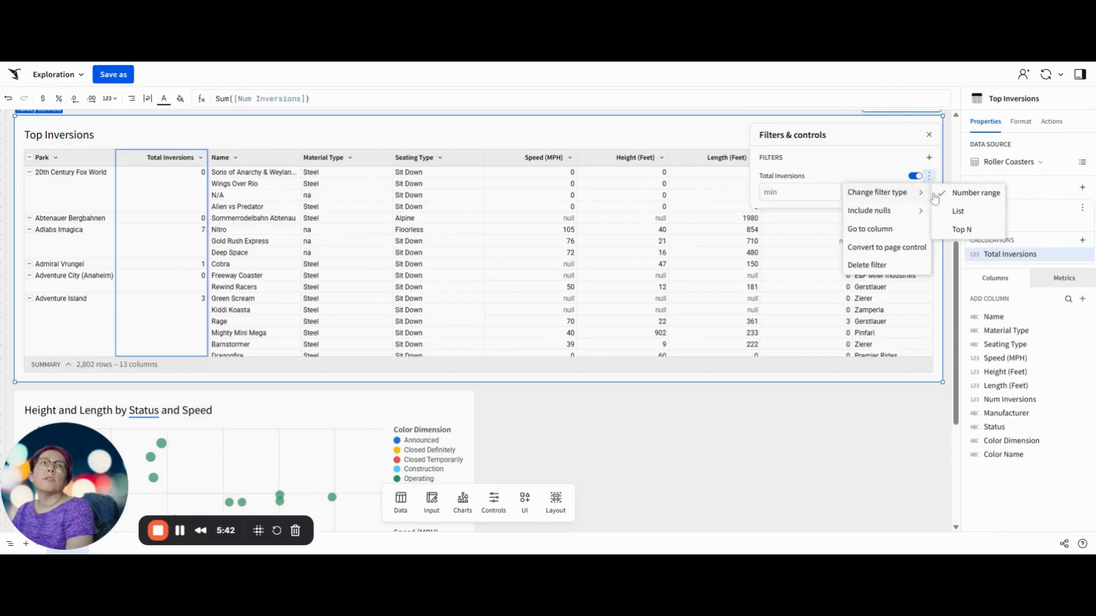
{"action": "left_click", "coordinate": [961, 229]}
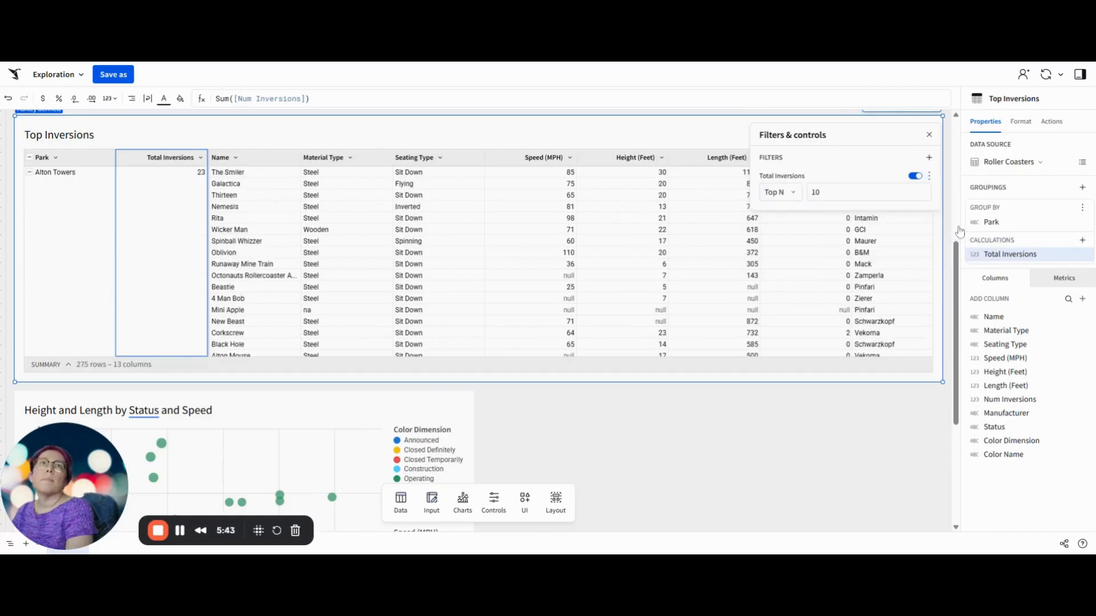
Step: Convert the Total Inversions filter into a page control placed above the Top Inversions table
{"action": "left_click", "coordinate": [929, 176]}
{"action": "left_click", "coordinate": [872, 264]}
{"action": "mouse_move", "coordinate": [160, 127]}
{"action": "left_mouse_down"}
{"action": "mouse_move", "coordinate": [264, 247]}
{"action": "mouse_move", "coordinate": [147, 131]}
{"action": "left_mouse_up"}
{"action": "scroll", "coordinate": [373, 140], "scroll_direction": "up", "scroll_amount": 4}
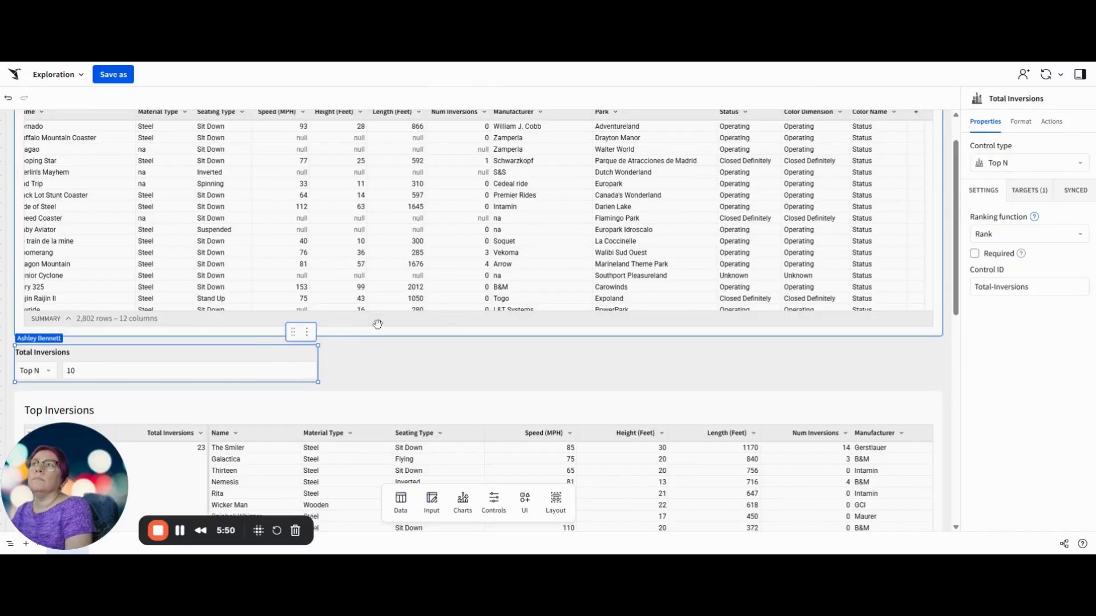
{"action": "scroll", "coordinate": [377, 325], "scroll_direction": "down", "scroll_amount": 3}
{"action": "scroll", "coordinate": [514, 269], "scroll_direction": "down", "scroll_amount": 5}
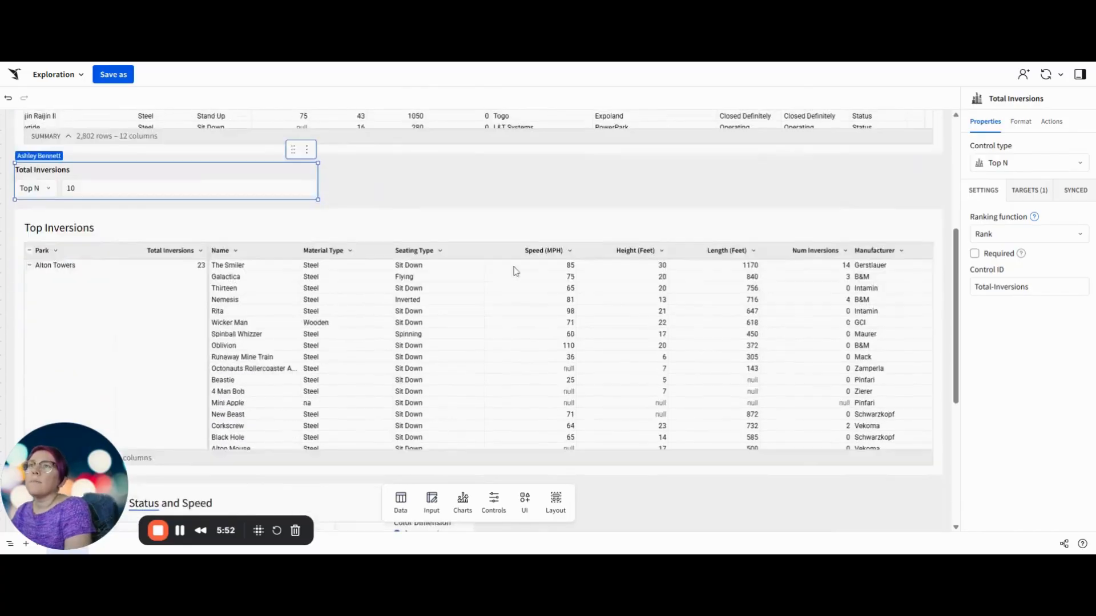
{"action": "scroll", "coordinate": [245, 176], "scroll_direction": "up", "scroll_amount": 2}
Step: Collapse all Park groups in the Top Inversions table and sort them by Total Inversions in descending order
{"action": "left_click", "coordinate": [215, 180]}
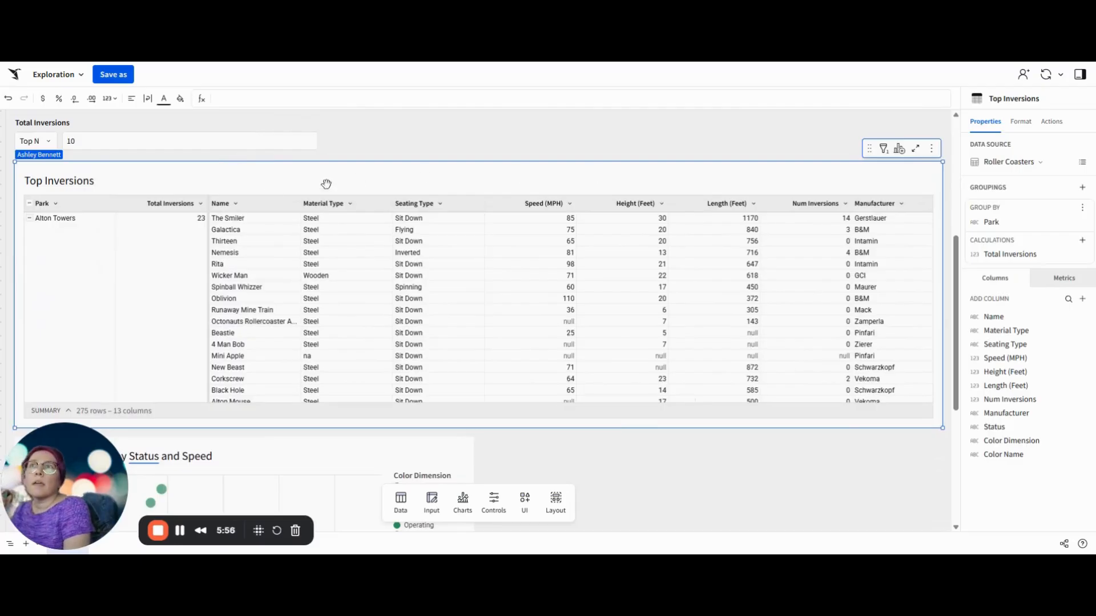
{"action": "left_click", "coordinate": [31, 204]}
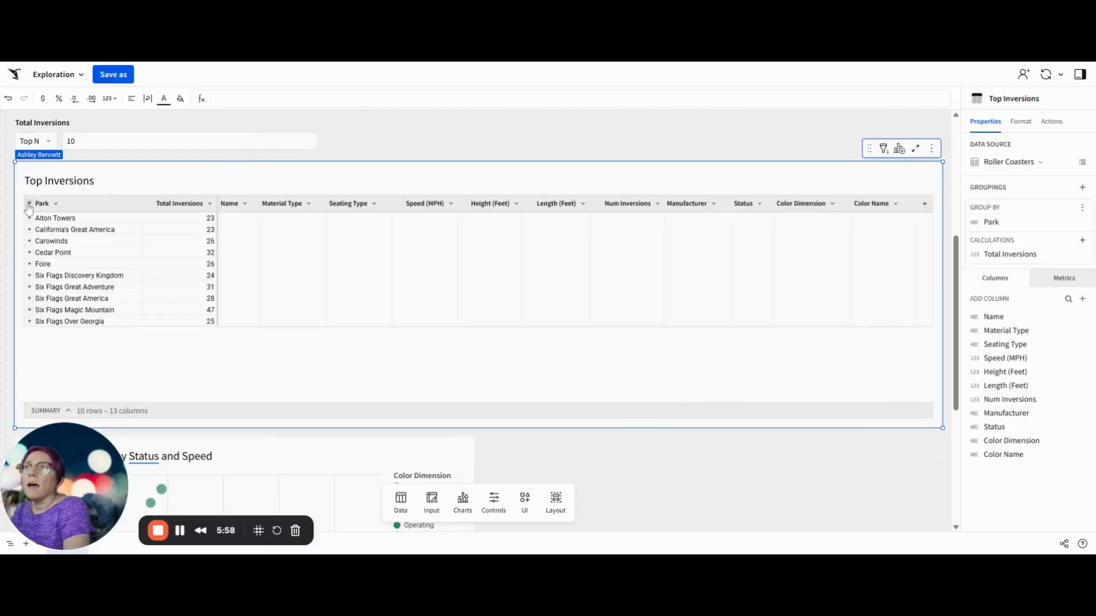
{"action": "left_click", "coordinate": [209, 204]}
{"action": "left_click", "coordinate": [279, 223]}
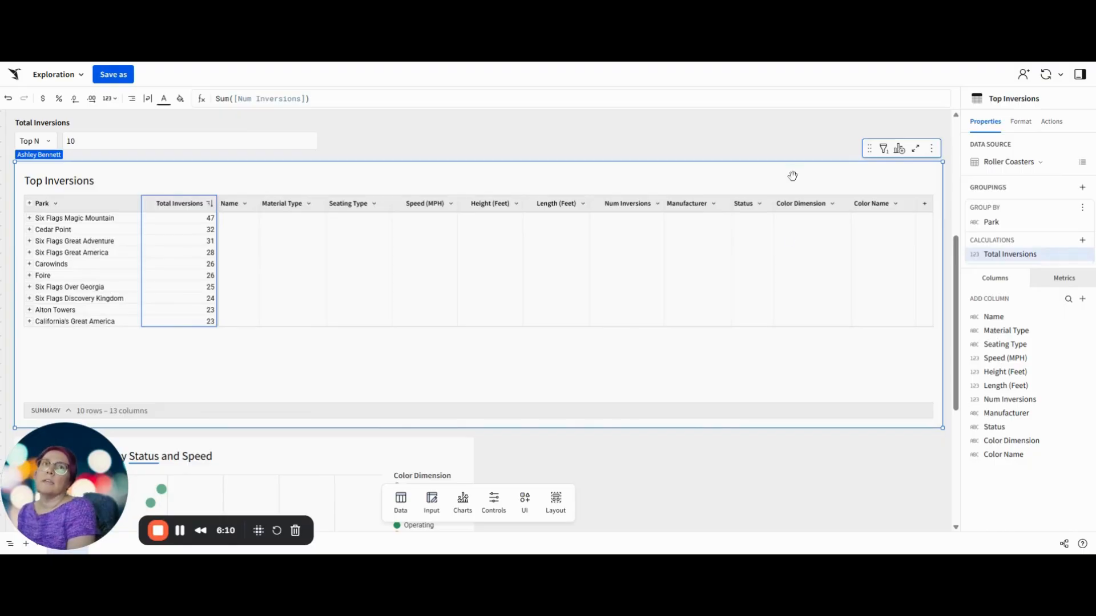
Step: Create a child bar chart from the Top Inversions table with horizontal, stacked bars
{"action": "left_click", "coordinate": [901, 150]}
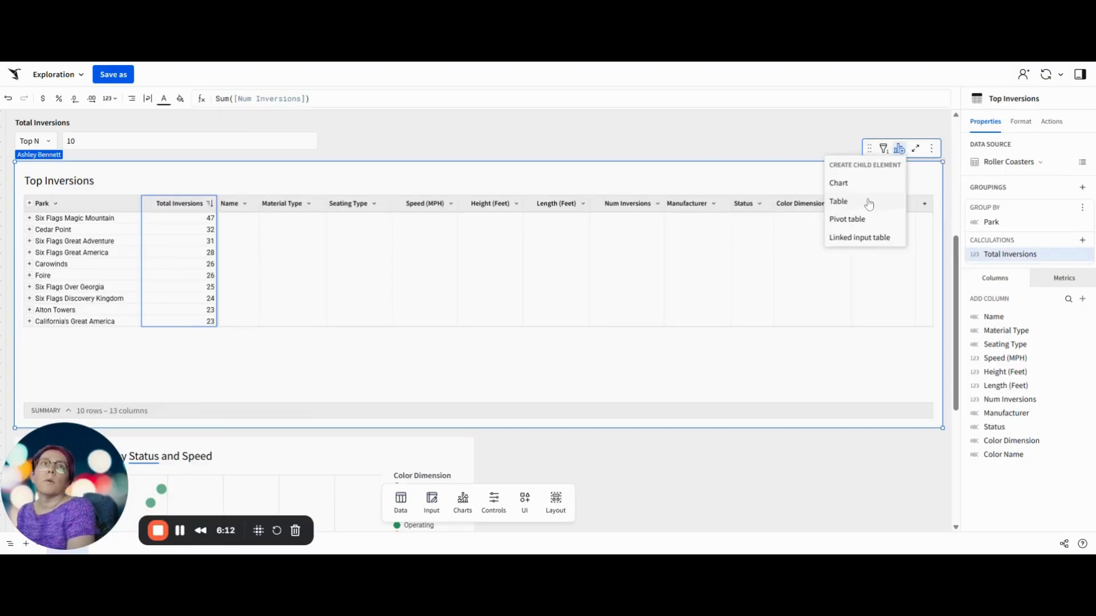
{"action": "left_click", "coordinate": [839, 183]}
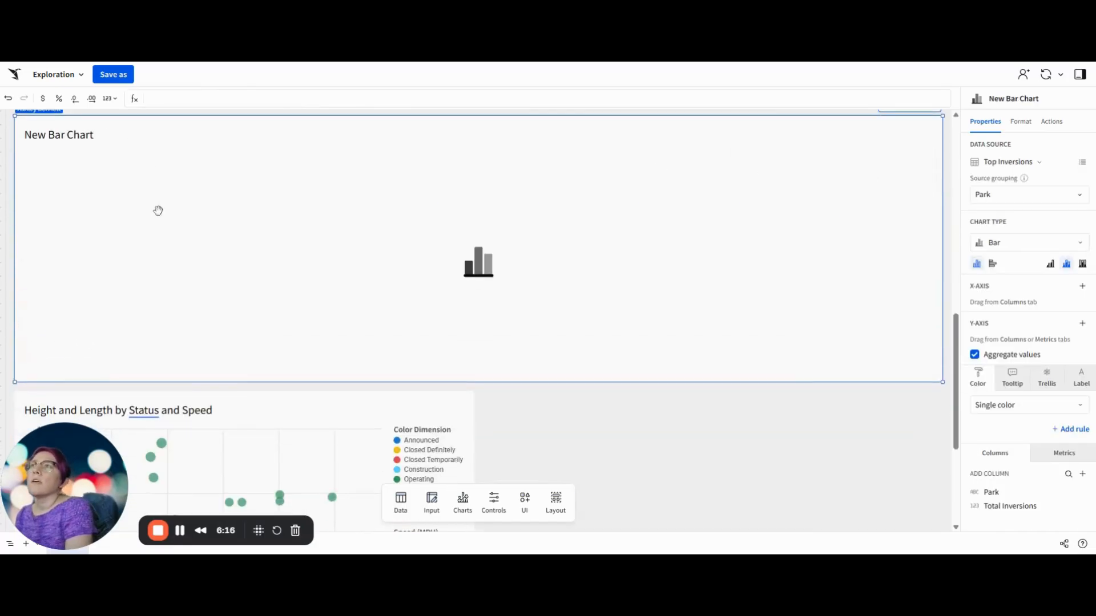
{"action": "scroll", "coordinate": [158, 212], "scroll_direction": "up", "scroll_amount": 1}
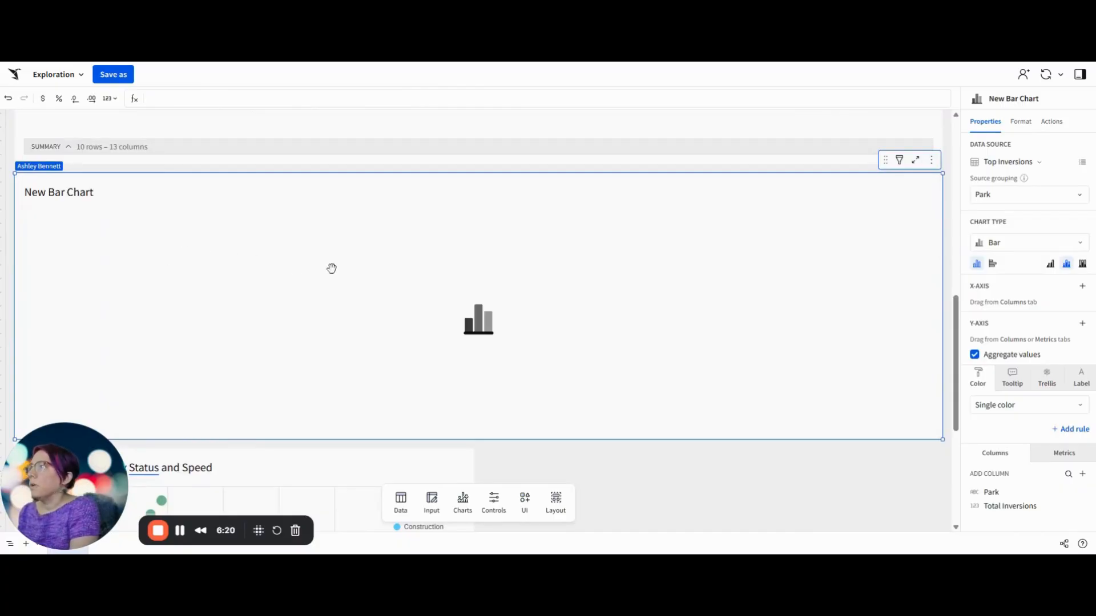
{"action": "left_click", "coordinate": [992, 263]}
{"action": "left_click", "coordinate": [1066, 265]}
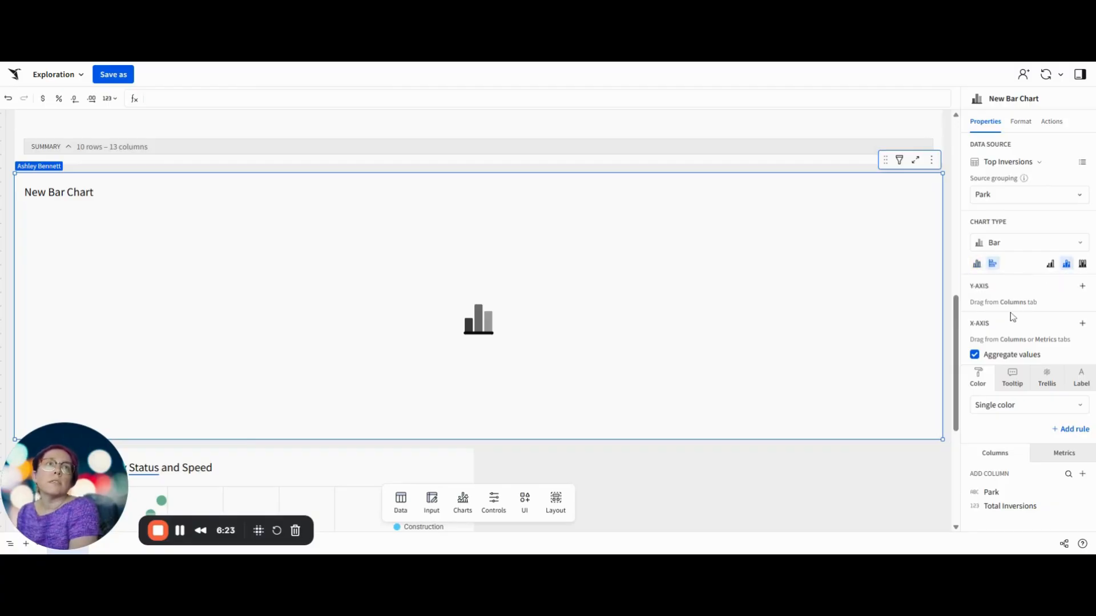
Step: Expand the Park groups in the Top Inversions table to show the individual coasters
{"action": "left_click", "coordinate": [1083, 287]}
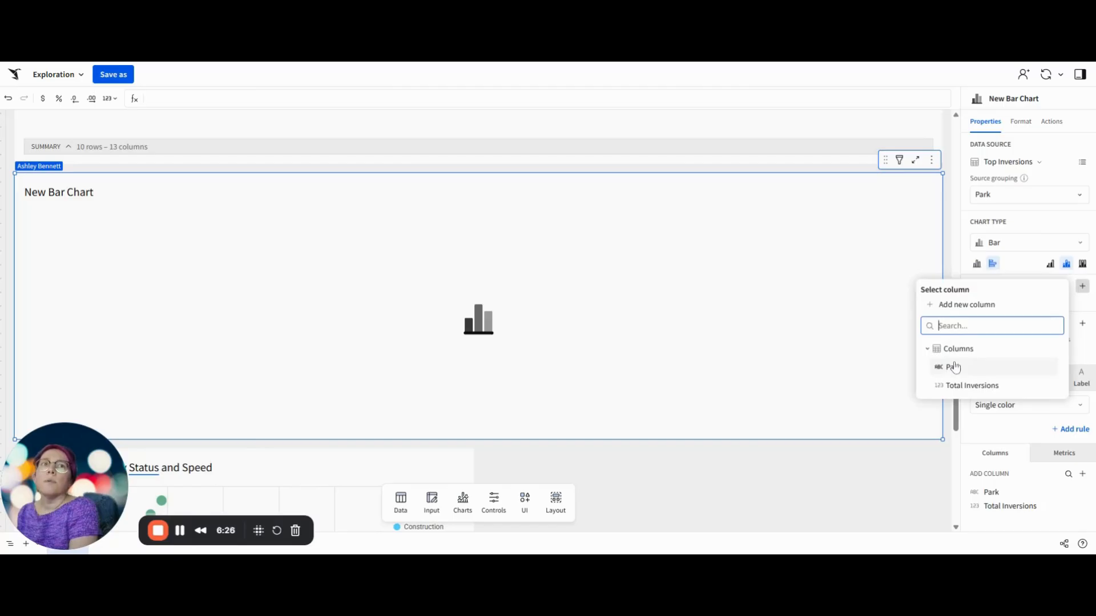
{"action": "left_click", "coordinate": [533, 233]}
{"action": "scroll", "coordinate": [532, 233], "scroll_direction": "up", "scroll_amount": 5}
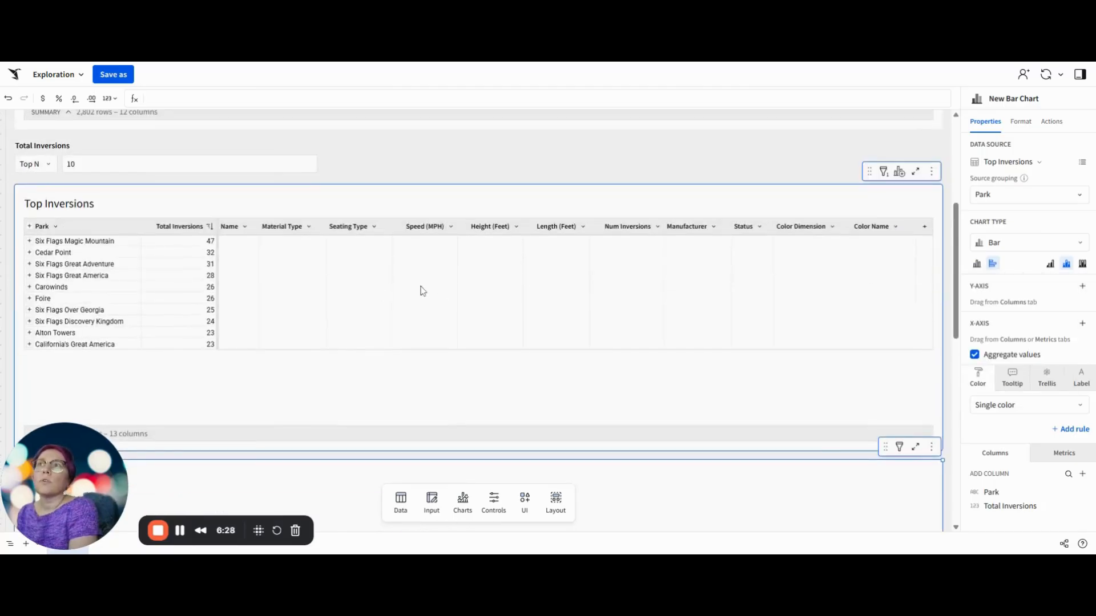
{"action": "left_click", "coordinate": [29, 241]}
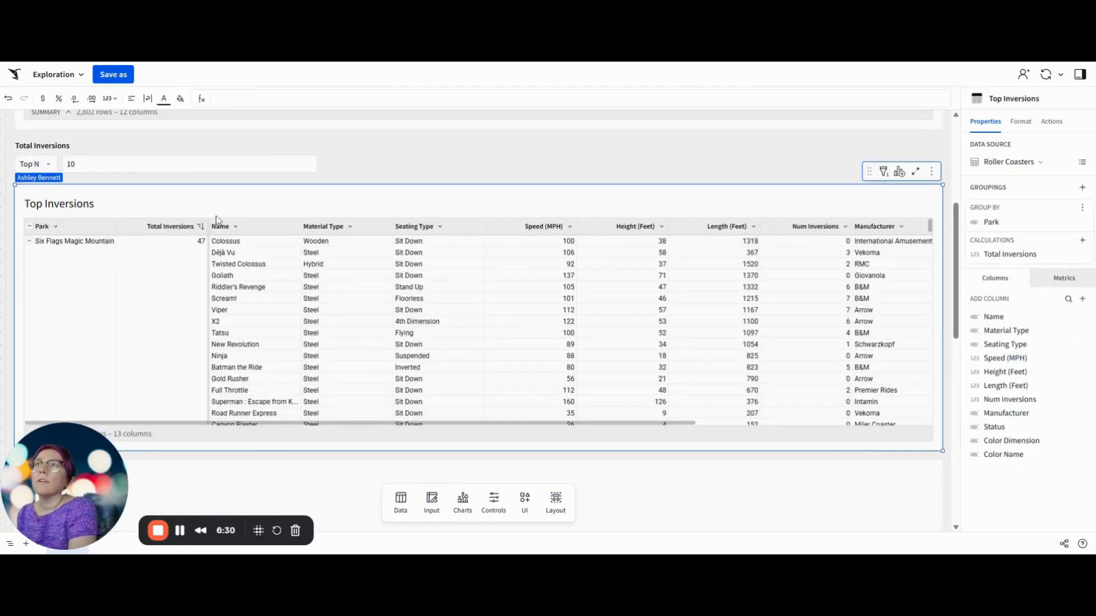
{"action": "scroll", "coordinate": [215, 234], "scroll_direction": "down", "scroll_amount": 4}
Step: Set the new bar chart's source grouping to All source columns
{"action": "left_click", "coordinate": [244, 299]}
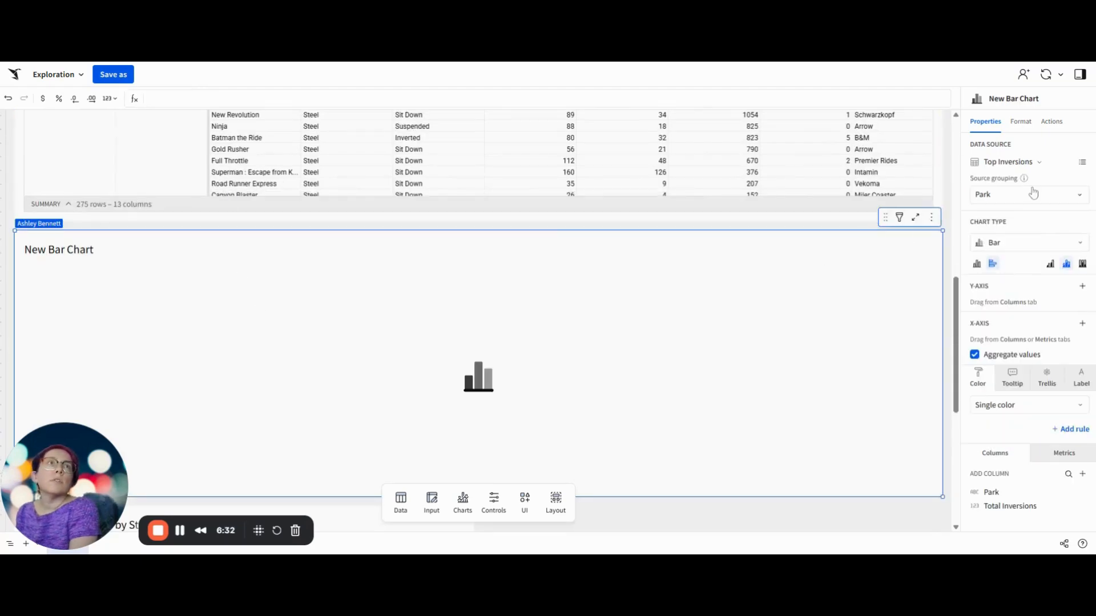
{"action": "left_click", "coordinate": [1033, 194]}
{"action": "left_click", "coordinate": [997, 232]}
{"action": "scroll", "coordinate": [1004, 237], "scroll_direction": "down", "scroll_amount": 3}
{"action": "scroll", "coordinate": [1016, 241], "scroll_direction": "up", "scroll_amount": 2}
{"action": "scroll", "coordinate": [1019, 269], "scroll_direction": "down", "scroll_amount": 3}
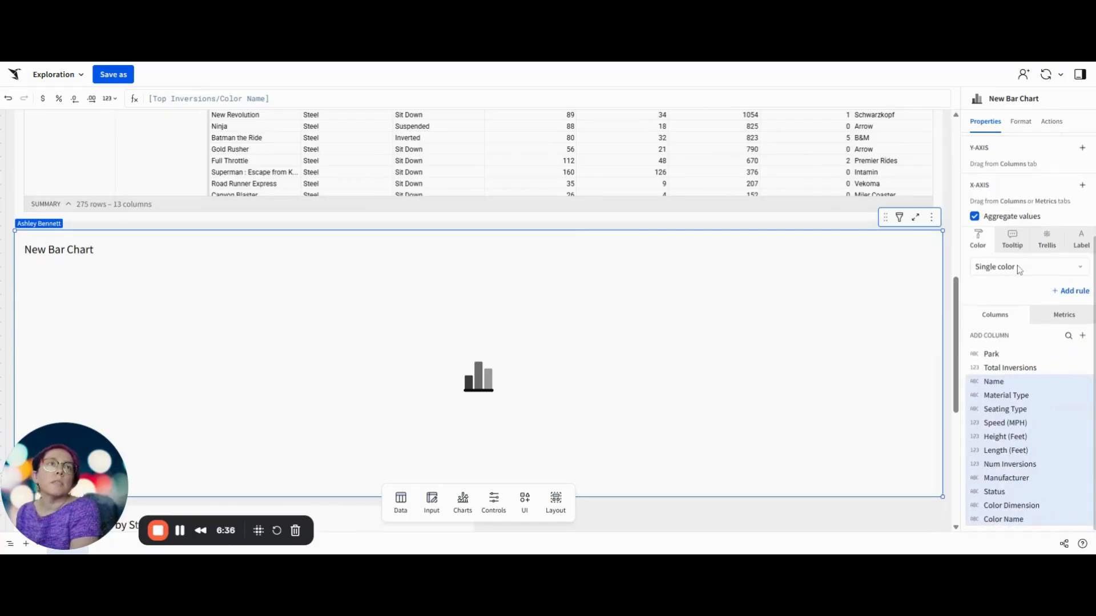
{"action": "scroll", "coordinate": [1019, 269], "scroll_direction": "up", "scroll_amount": 2}
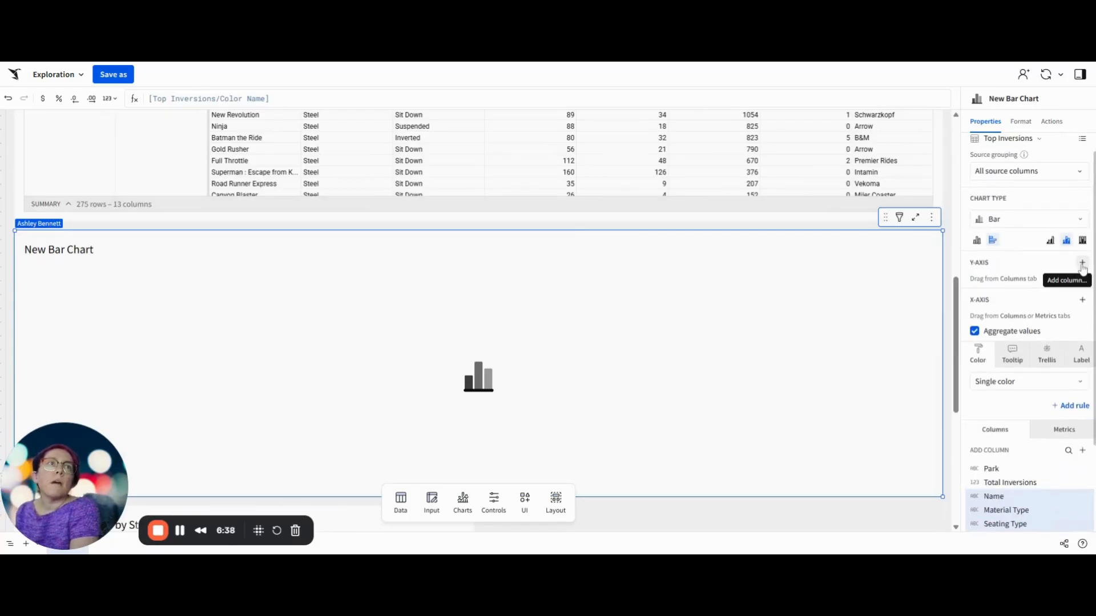
Step: Put Park on the bar chart's y-axis and the sum of Num Inversions on its x-axis
{"action": "left_click", "coordinate": [1082, 262]}
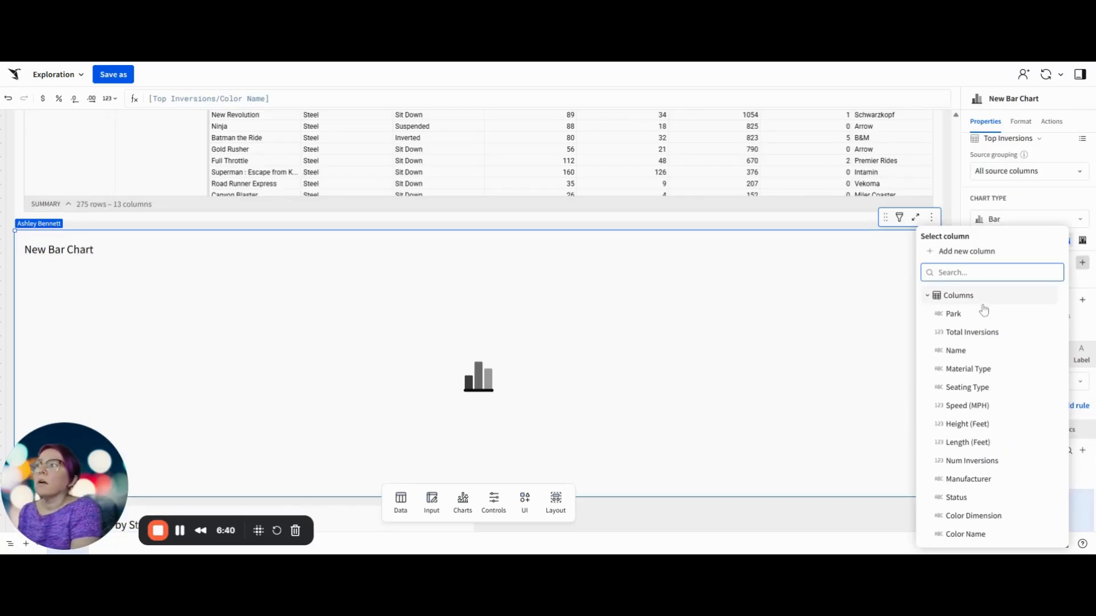
{"action": "left_click", "coordinate": [956, 315]}
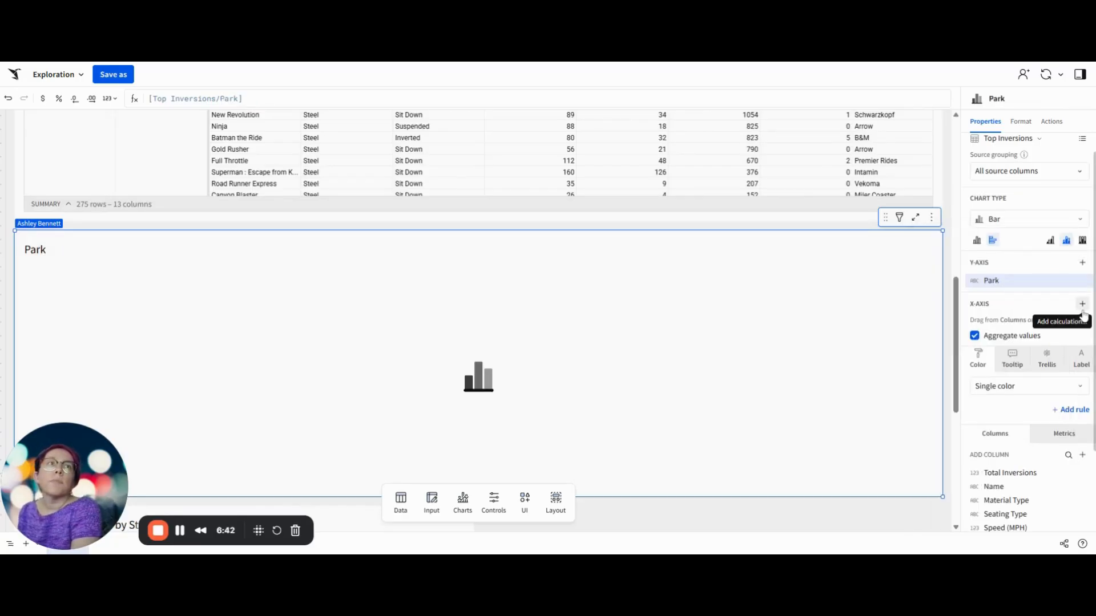
{"action": "left_click", "coordinate": [1082, 304]}
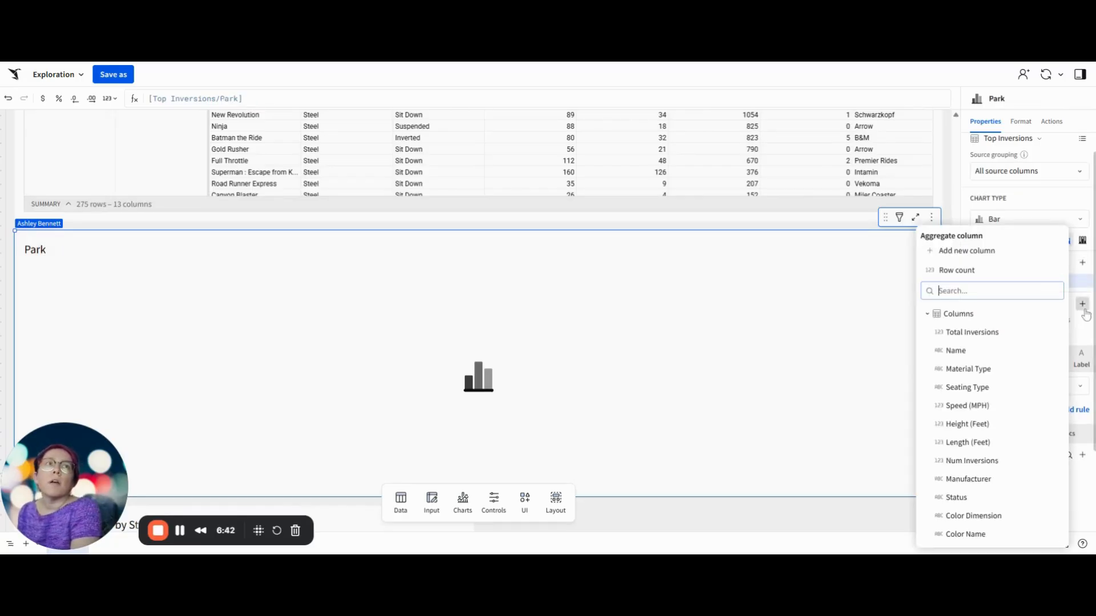
{"action": "left_click", "coordinate": [982, 463]}
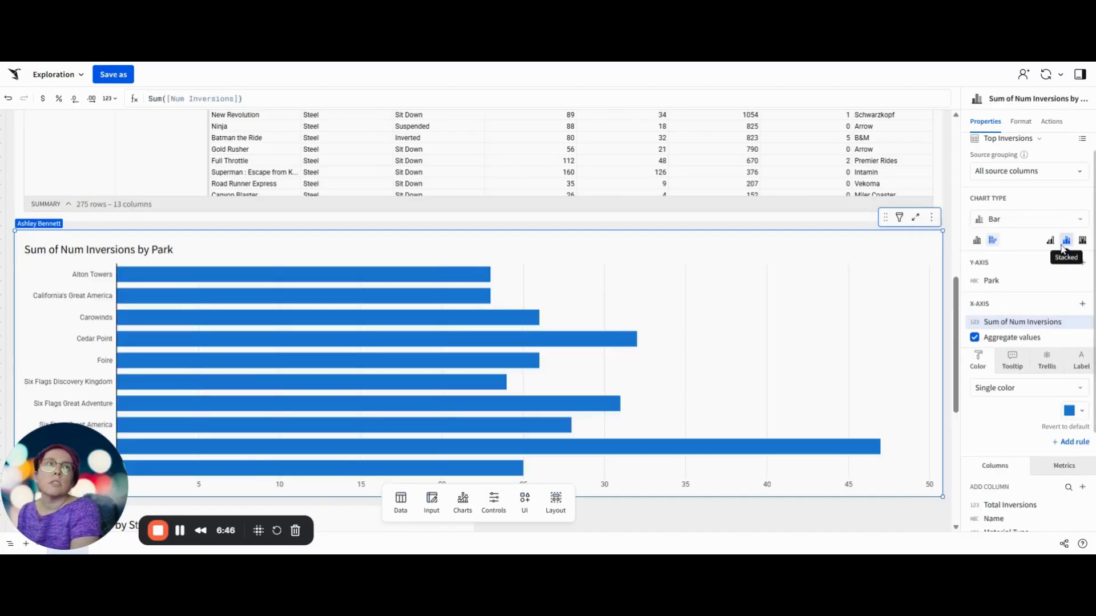
Step: Color the bar chart's bars by category using the Color Dimension column
{"action": "scroll", "coordinate": [995, 425], "scroll_direction": "down", "scroll_amount": 3}
{"action": "left_click_drag", "start_coordinate": [997, 504], "coordinate": [984, 292]}
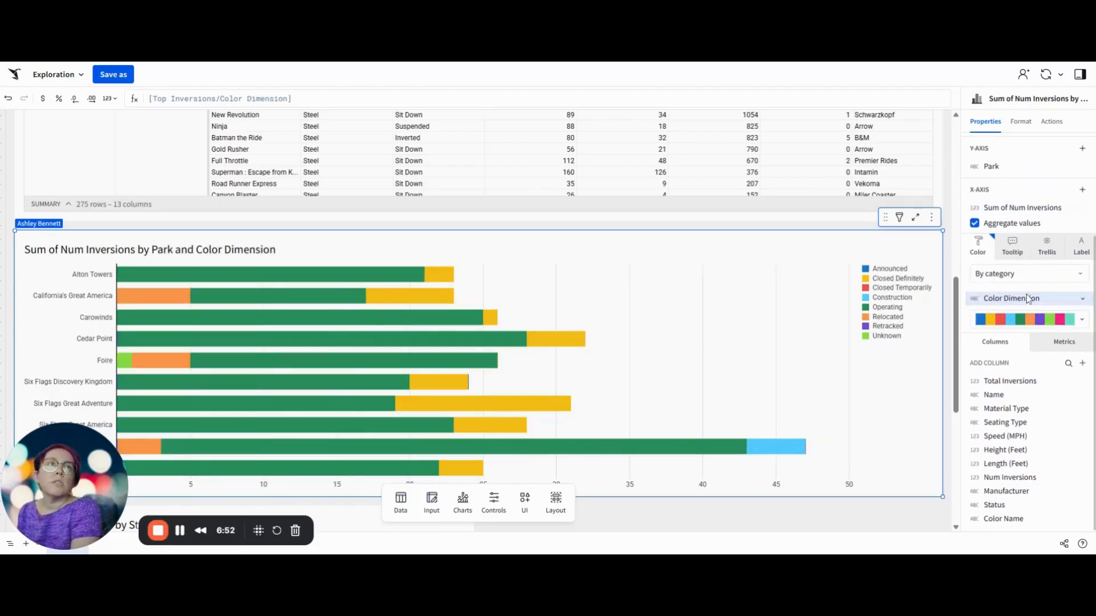
Step: Add a calculated column to the bar chart's tooltip with the formula ListAggDistinct([Name], " | ")
{"action": "left_click", "coordinate": [1015, 252]}
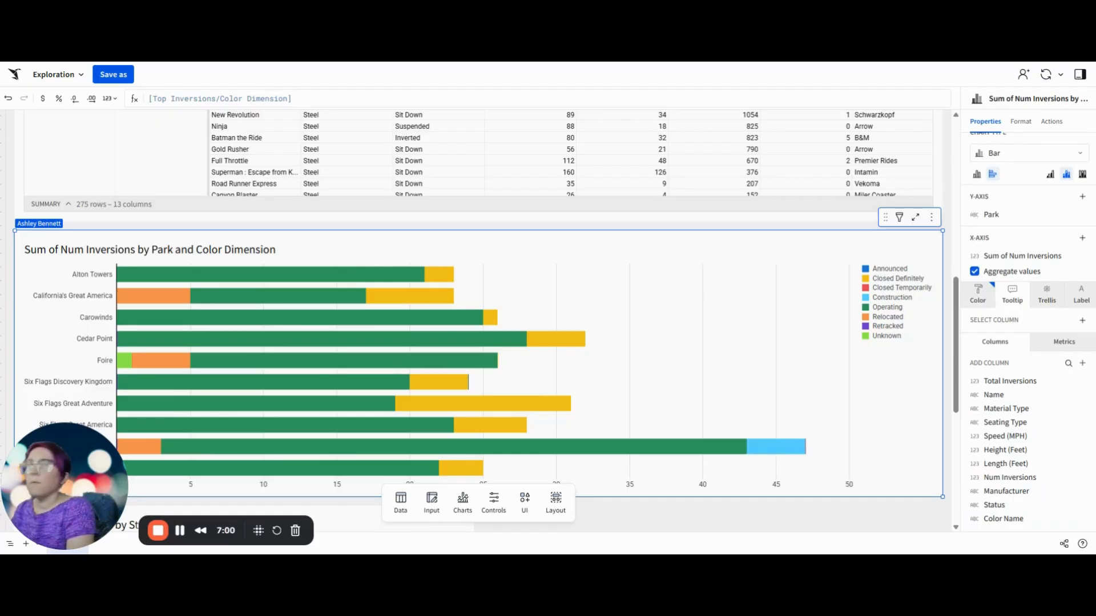
{"action": "left_click", "coordinate": [1082, 320]}
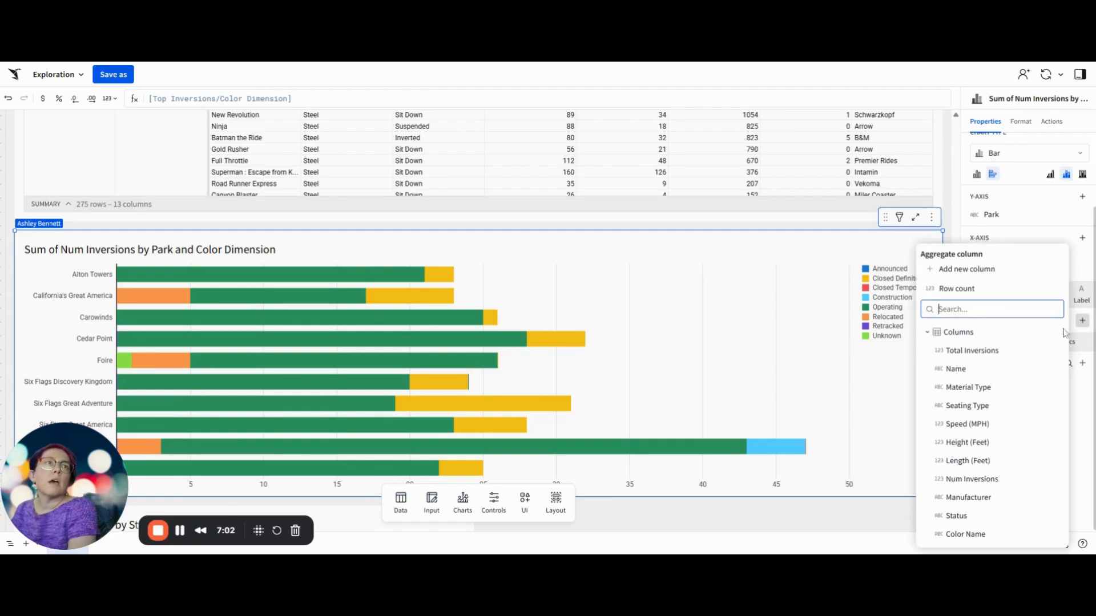
{"action": "left_click", "coordinate": [964, 270]}
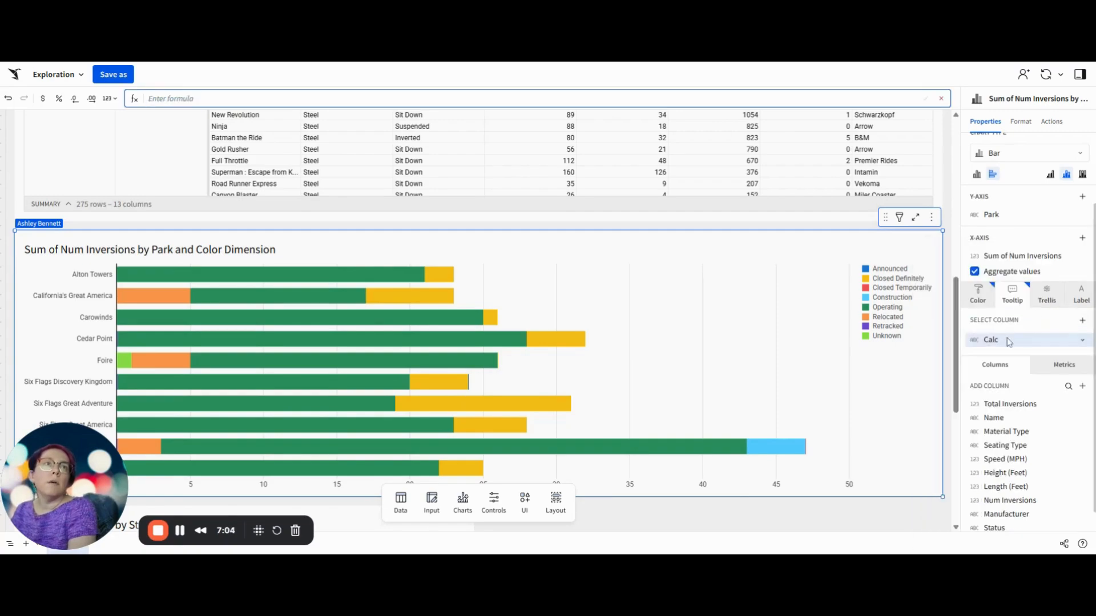
{"action": "type", "text": "ListAggDistinct([Name (1)], \" | \")"}
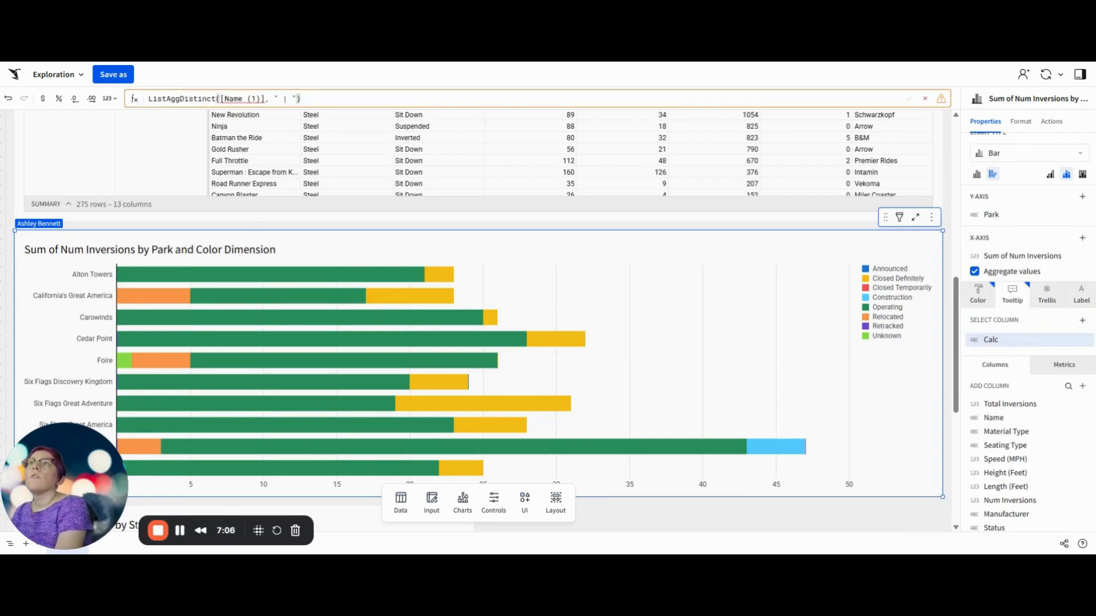
{"action": "key", "text": "Left"}
{"action": "key", "text": "Left"}
{"action": "key", "text": "Left"}
{"action": "key", "text": "Left"}
{"action": "key", "text": "Left"}
{"action": "key", "text": "Left"}
{"action": "key", "text": "Left"}
{"action": "key", "text": "Left"}
{"action": "key", "text": "Left"}
{"action": "key", "text": "Left"}
{"action": "key", "text": "Delete"}
{"action": "key", "text": "BackSpace"}
{"action": "key", "text": "BackSpace"}
{"action": "key", "text": "BackSpace"}
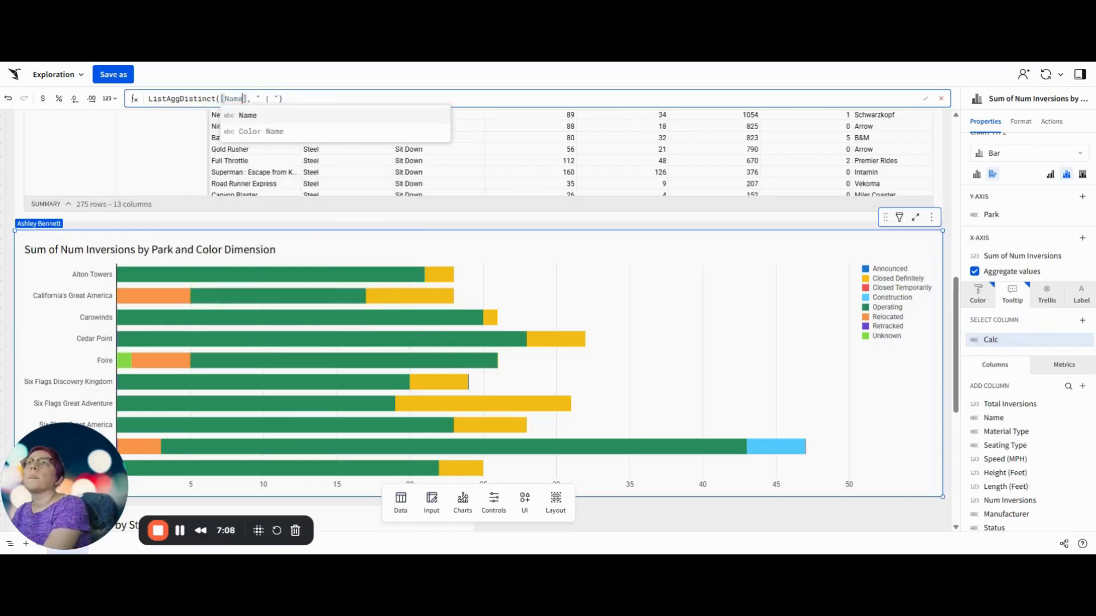
{"action": "key", "text": "Return"}
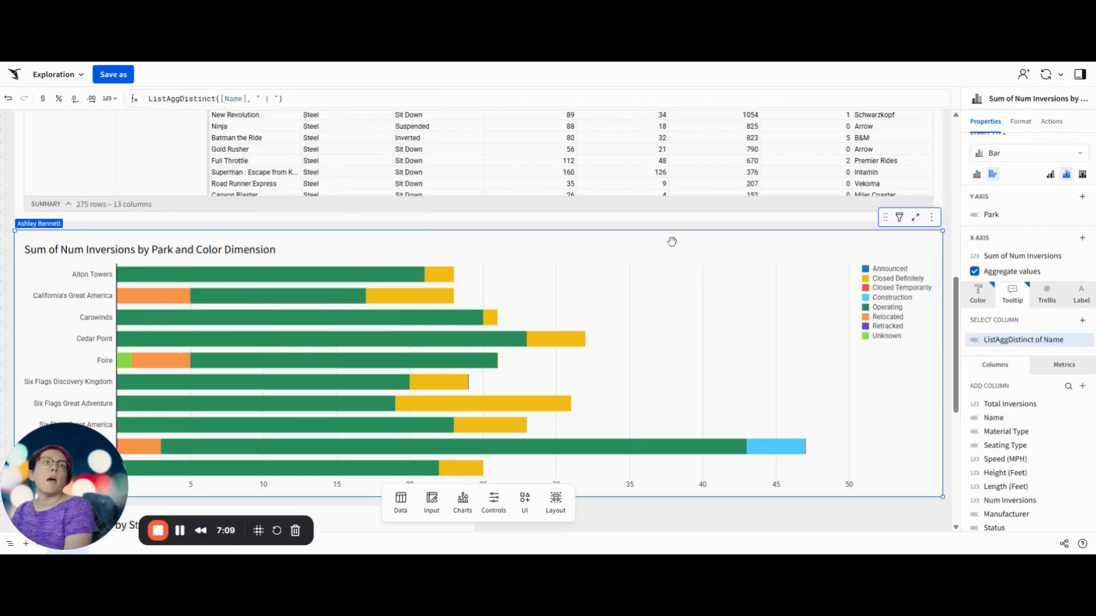
Step: Rename the calculated tooltip column as Names and check the tooltip on a bar
{"action": "double_click", "coordinate": [1021, 341]}
{"action": "type", "text": "Name"}
{"action": "key", "text": "Return"}
{"action": "double_click", "coordinate": [1012, 350]}
{"action": "type", "text": "Names"}
{"action": "key", "text": "Return"}
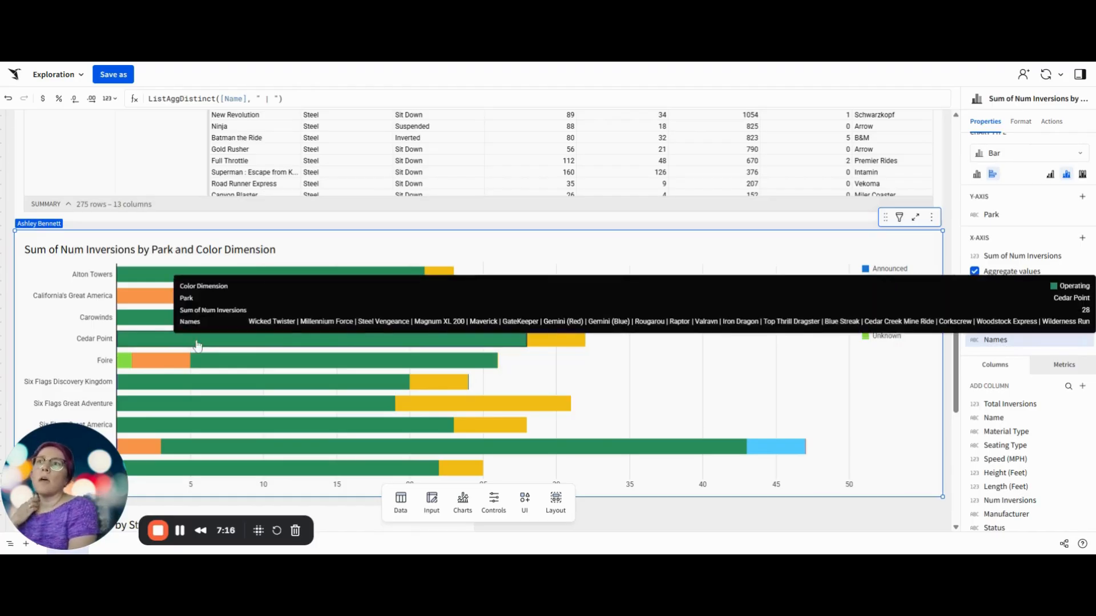
{"action": "mouse_move", "coordinate": [258, 284]}
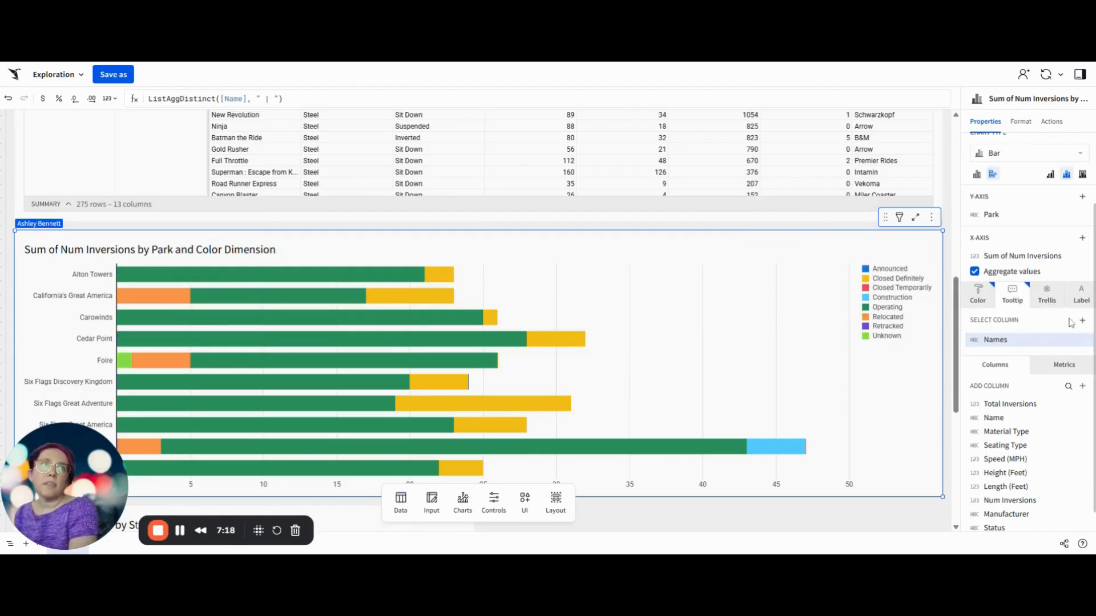
Step: Sort the bar chart's Park axis by Sum of Num Inversions, highest first
{"action": "left_click", "coordinate": [1085, 216]}
{"action": "mouse_move", "coordinate": [1059, 231]}
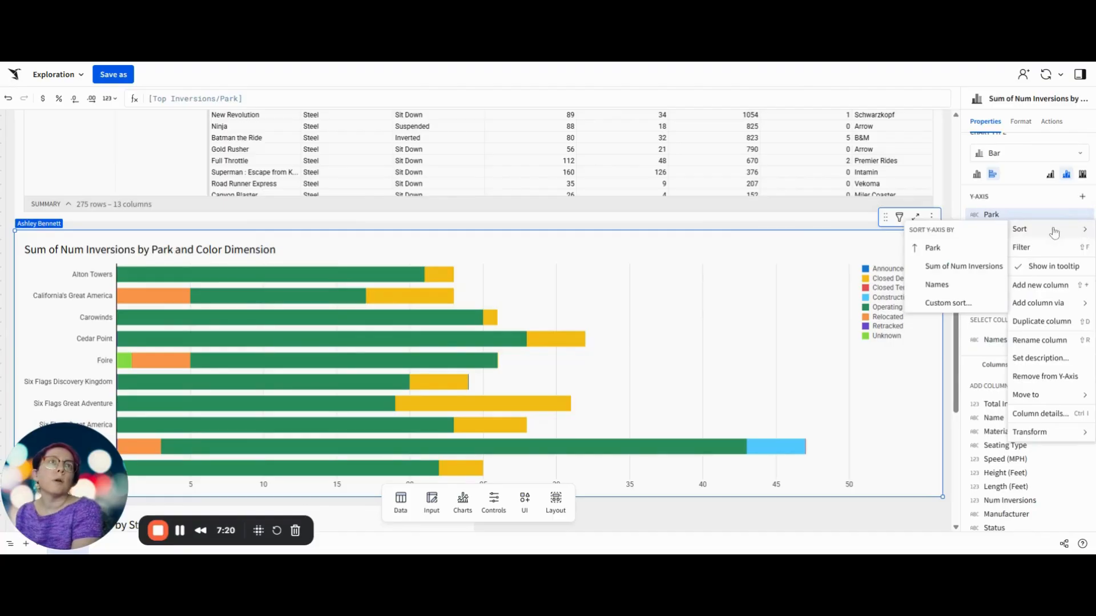
{"action": "left_click", "coordinate": [942, 267]}
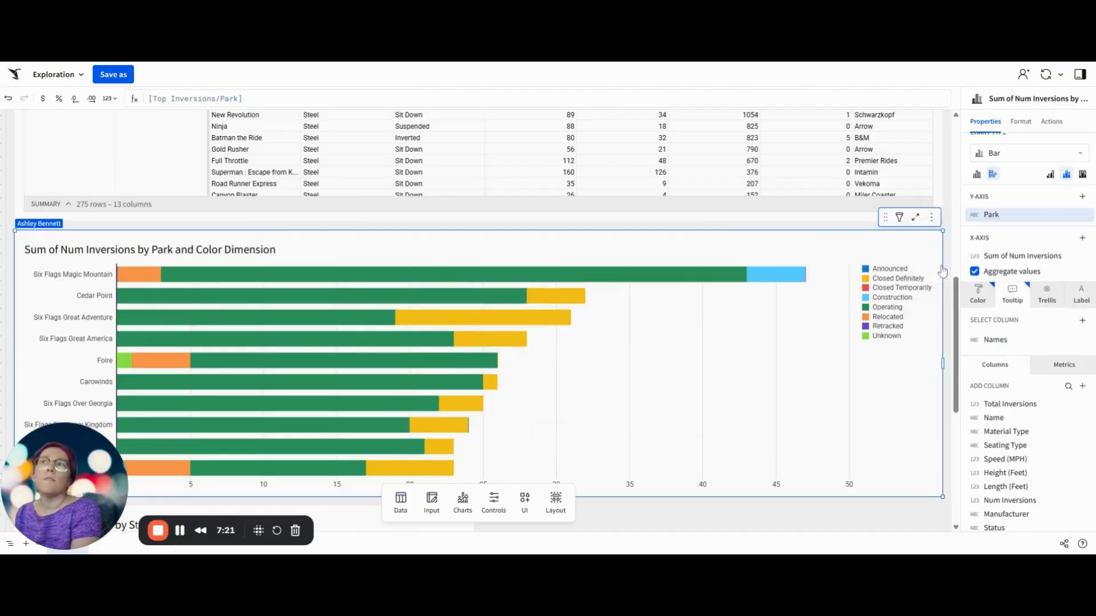
Step: Rename the bar chart's x-axis column as Inversions
{"action": "double_click", "coordinate": [1017, 256]}
{"action": "type", "text": "Inversions"}
{"action": "key", "text": "Return"}
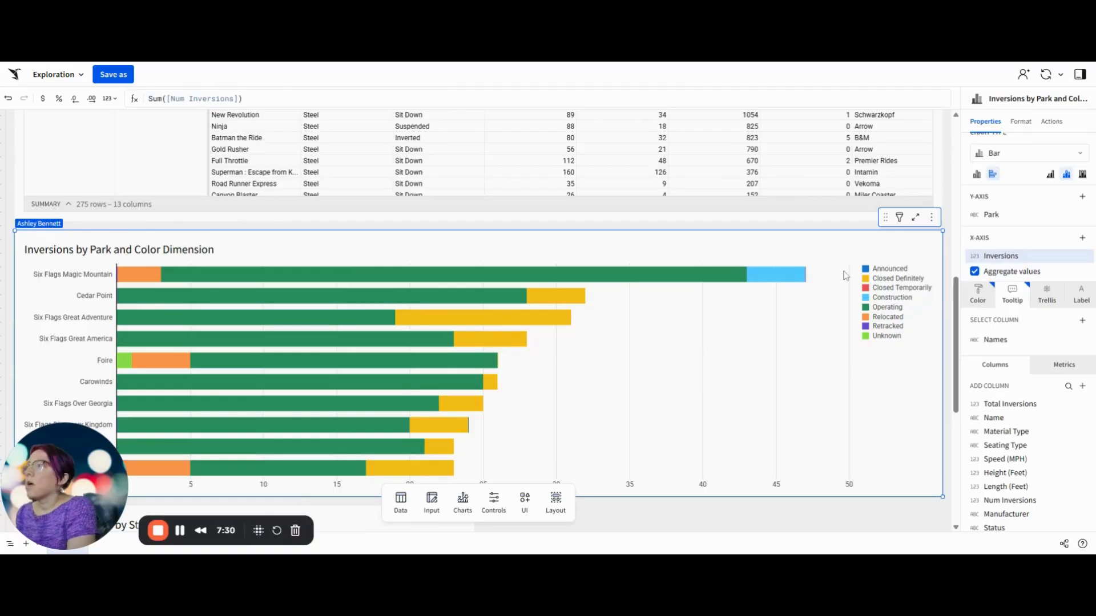
Step: Narrow the bar chart to half the page width and arrange it beside the scatter chart, with the scatter chart first
{"action": "scroll", "coordinate": [318, 314], "scroll_direction": "down", "scroll_amount": 3}
{"action": "scroll", "coordinate": [319, 316], "scroll_direction": "up", "scroll_amount": 4}
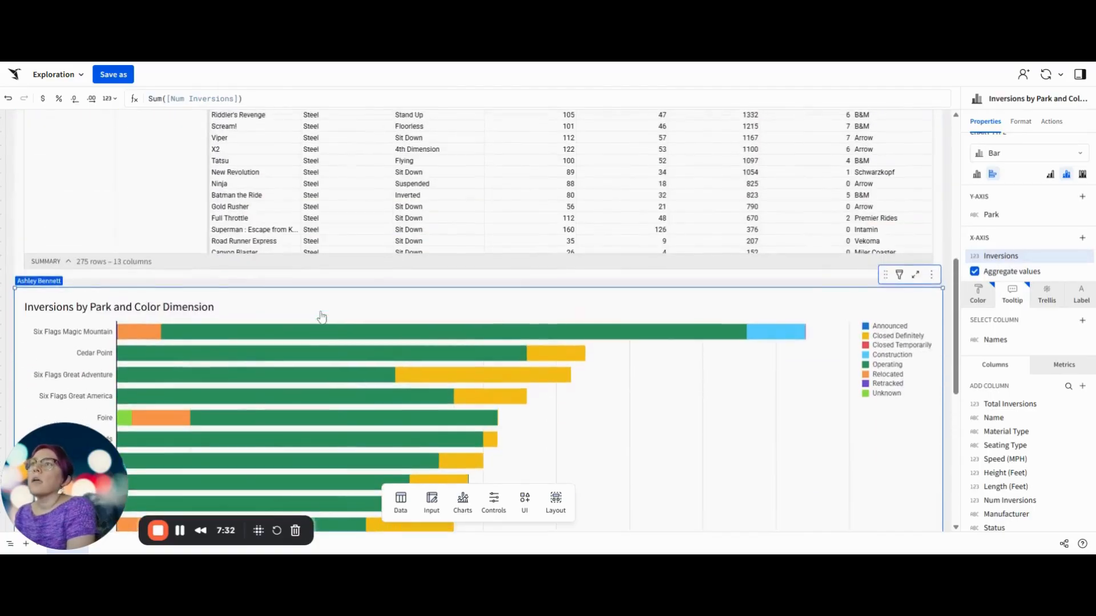
{"action": "scroll", "coordinate": [321, 317], "scroll_direction": "down", "scroll_amount": 2}
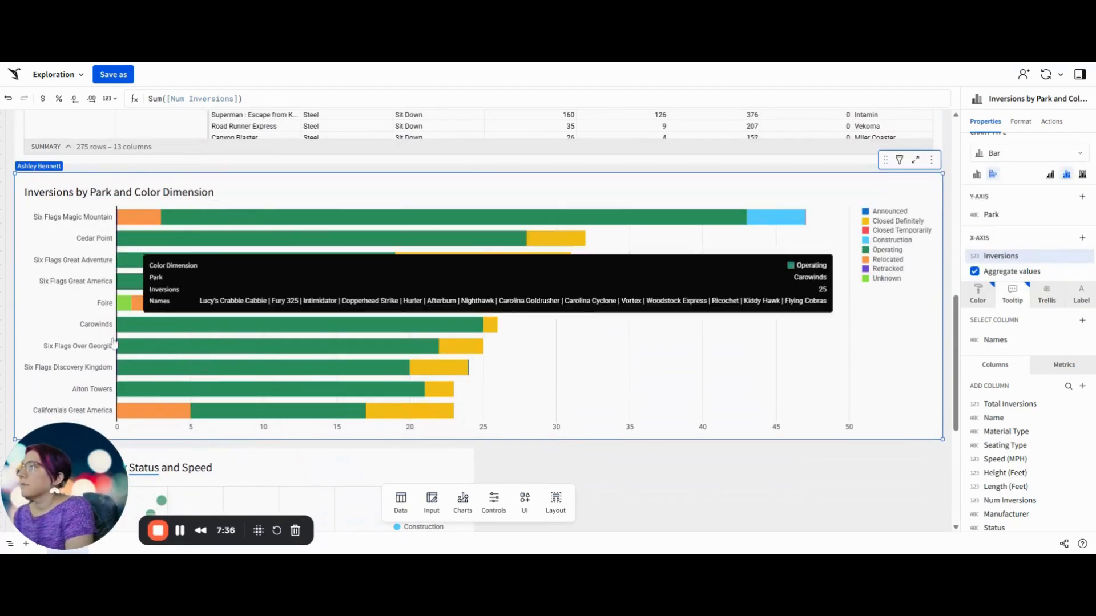
{"action": "left_click_drag", "start_coordinate": [943, 306], "coordinate": [474, 304]}
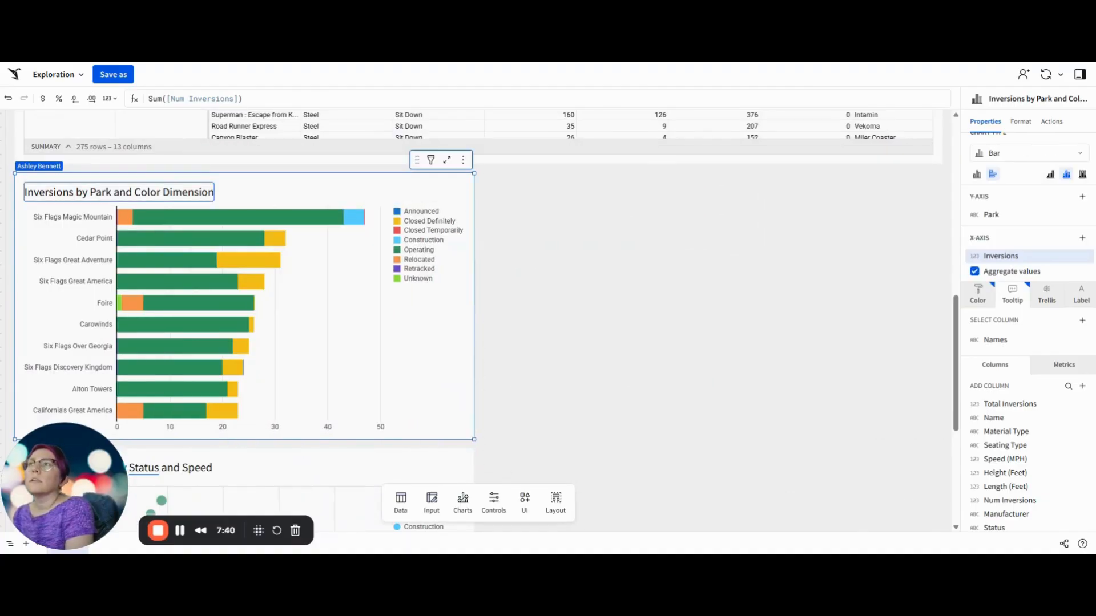
{"action": "left_click_drag", "start_coordinate": [334, 454], "coordinate": [225, 466]}
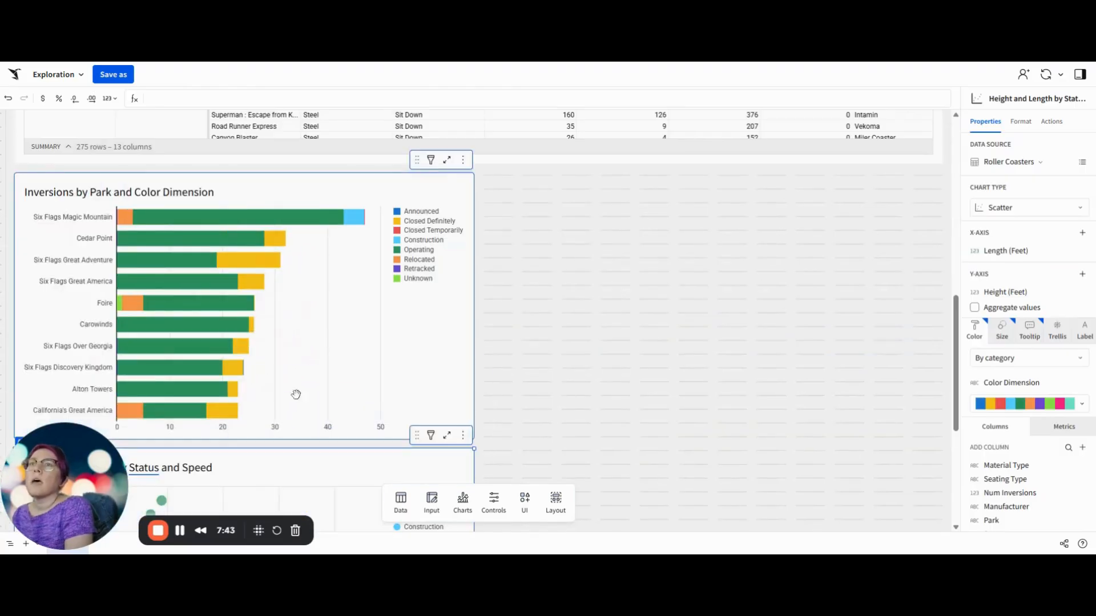
{"action": "left_click_drag", "start_coordinate": [359, 179], "coordinate": [841, 183]}
{"action": "left_click_drag", "start_coordinate": [403, 456], "coordinate": [399, 187]}
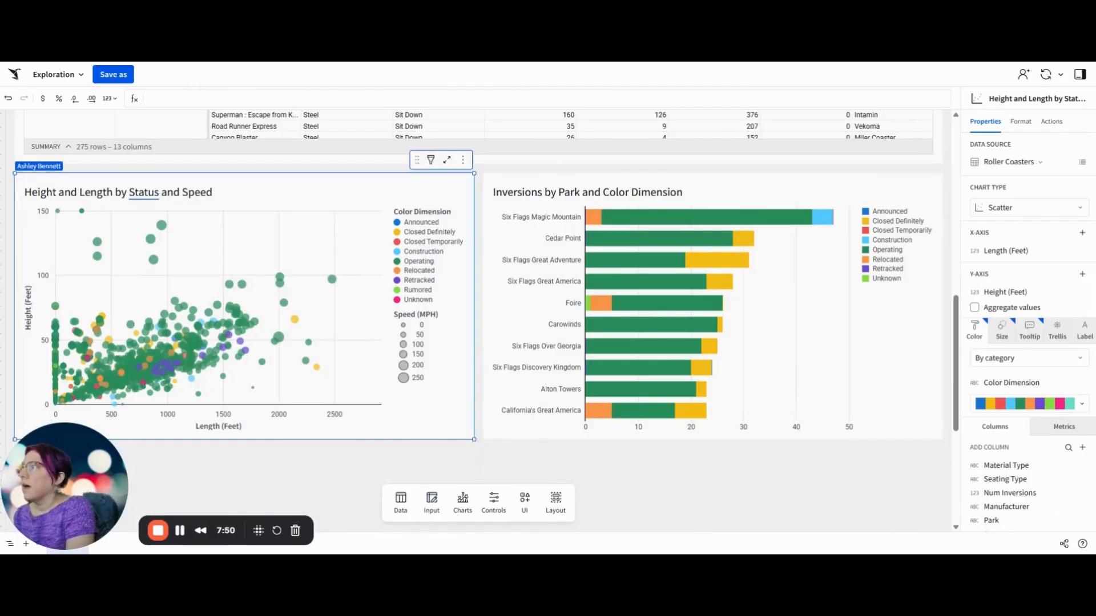
Step: Show the legend header on the Inversions by Park bar chart
{"action": "left_click", "coordinate": [833, 188]}
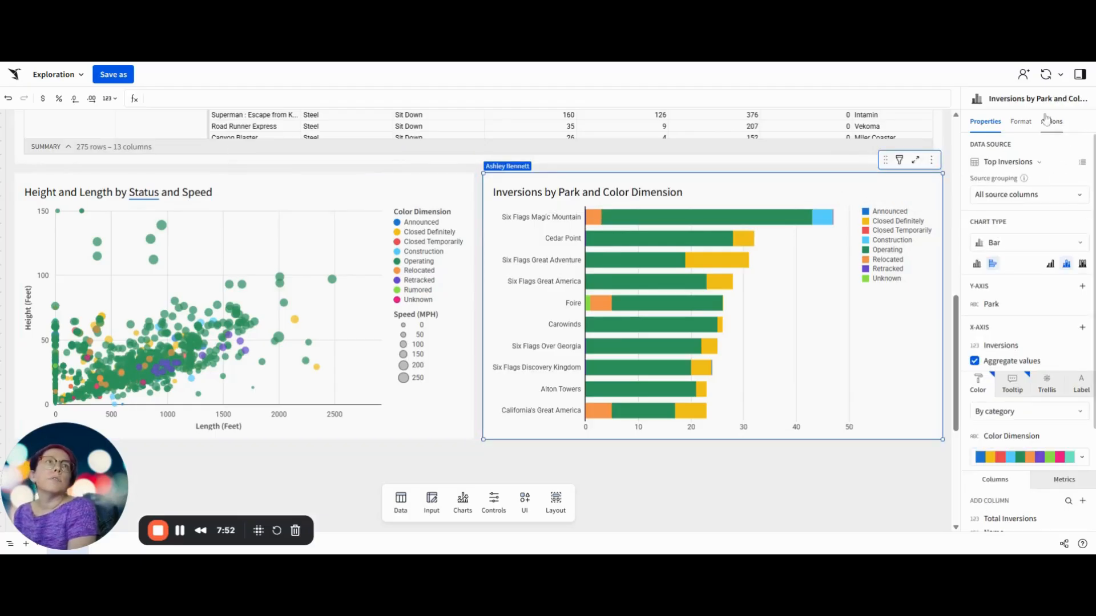
{"action": "left_click", "coordinate": [1026, 121]}
{"action": "left_click", "coordinate": [993, 216]}
{"action": "left_click", "coordinate": [1020, 312]}
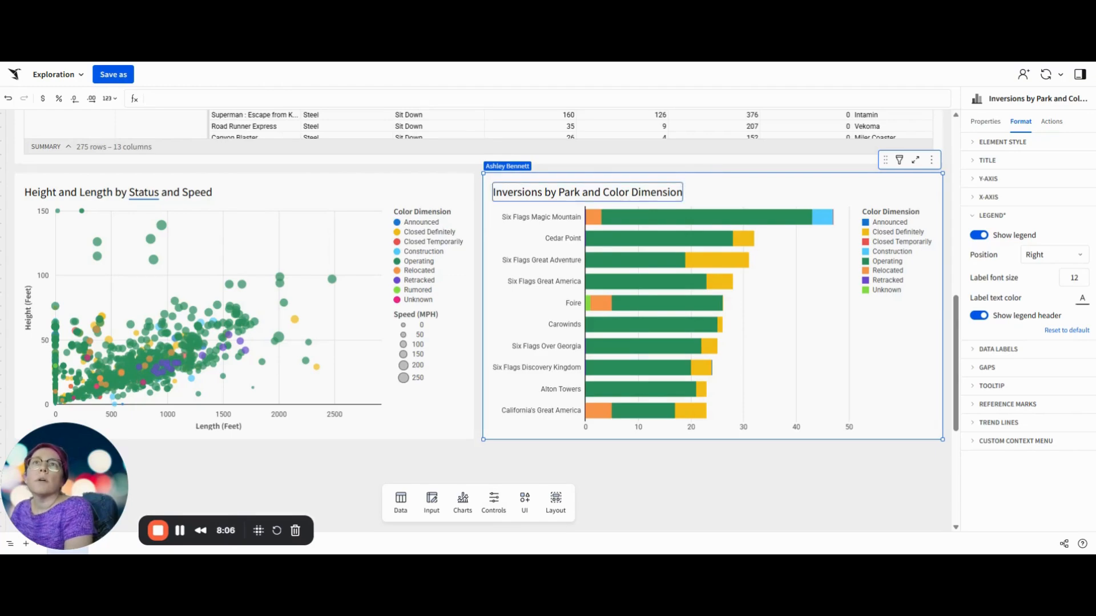
Step: Try to replace "Color Dimension" in the bar chart's title with a dynamic reference to Roller Coasters/Color Name
{"action": "left_click_drag", "start_coordinate": [603, 193], "coordinate": [686, 196]}
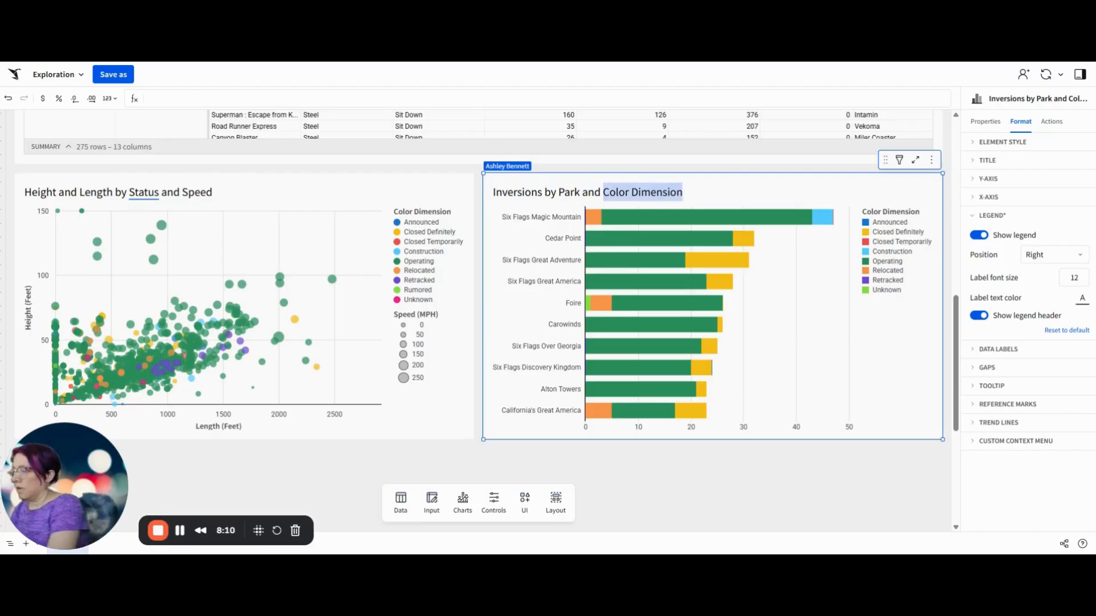
{"action": "type", "text": "="}
{"action": "type", "text": "[Roller Coasters/"}
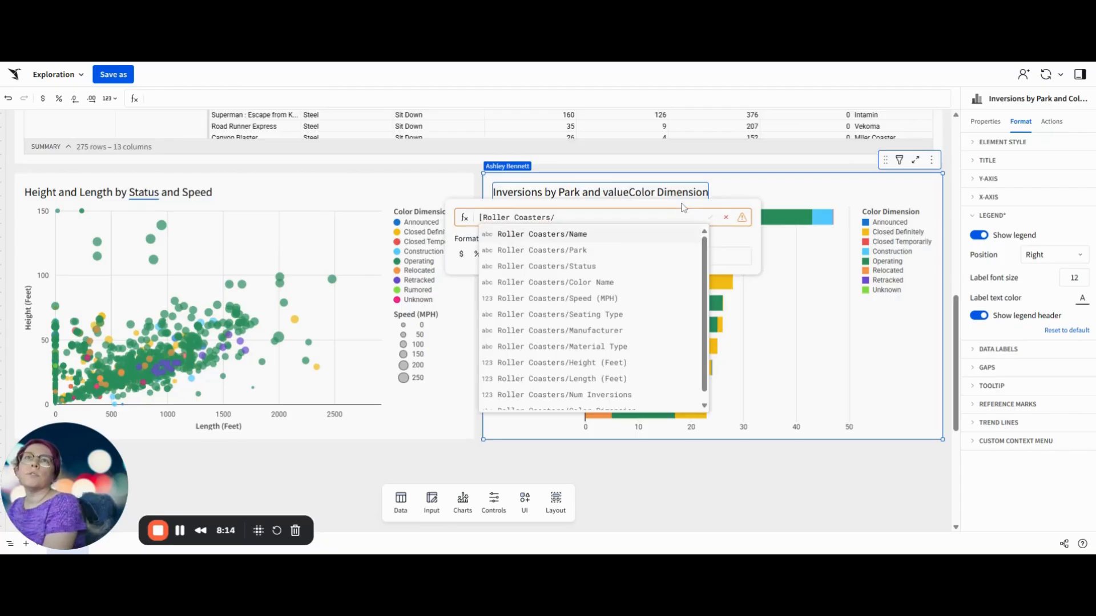
{"action": "left_click", "coordinate": [618, 271]}
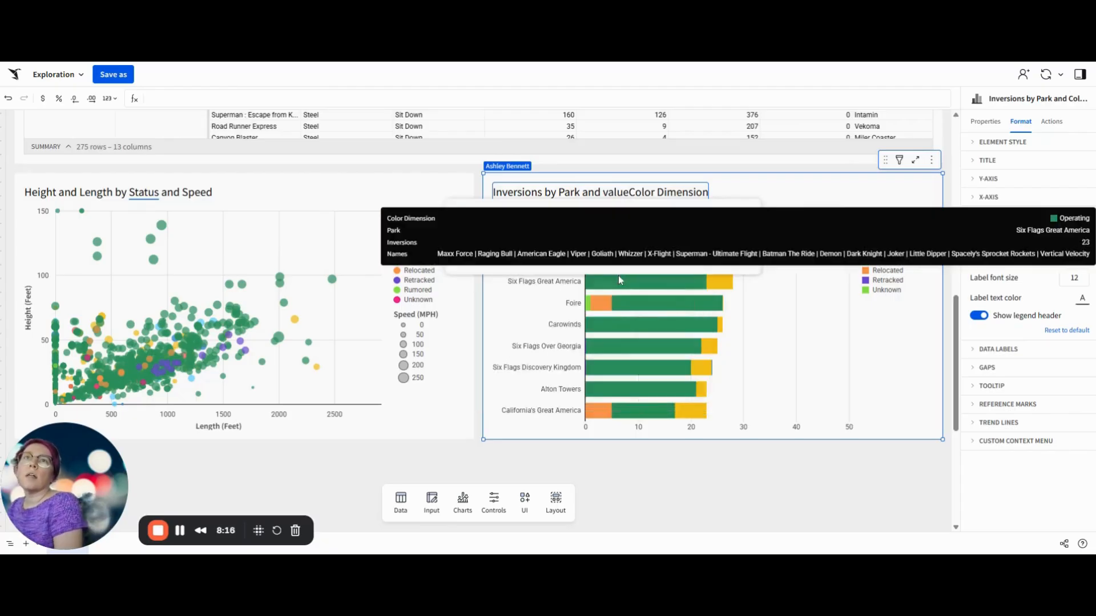
{"action": "double_click", "coordinate": [577, 217]}
{"action": "type", "text": "Color Name"}
{"action": "key", "text": "Return"}
{"action": "key", "text": "Return"}
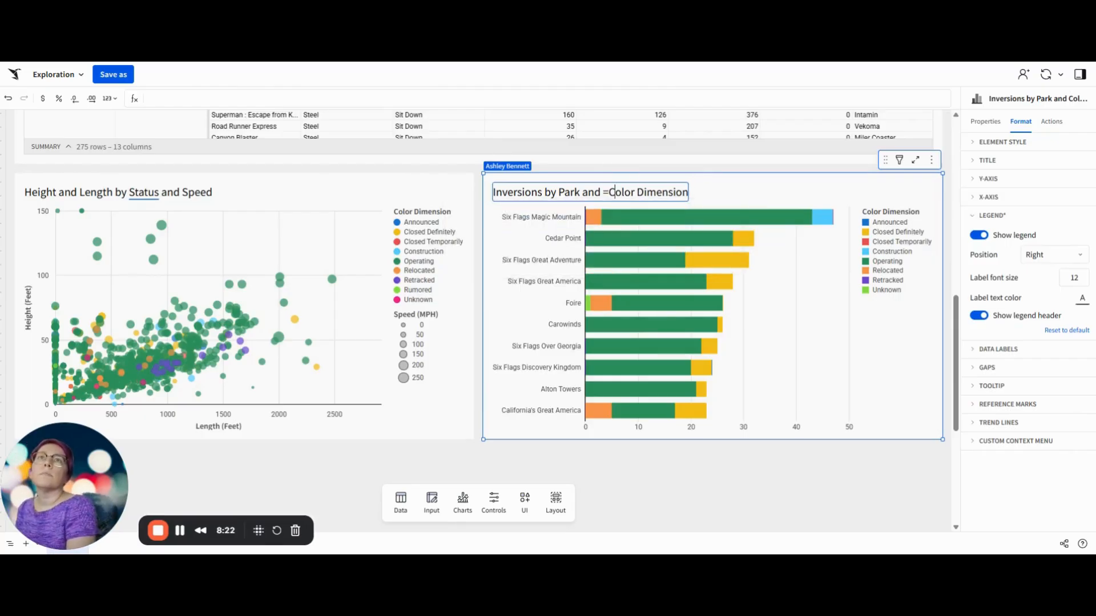
Step: Replace "=Color Dimension" in the bar chart's title with a dynamic value from the formula [Roller Coasters/Color Name]
{"action": "left_click_drag", "start_coordinate": [602, 192], "coordinate": [690, 194]}
{"action": "key", "text": "BackSpace"}
{"action": "type", "text": "value"}
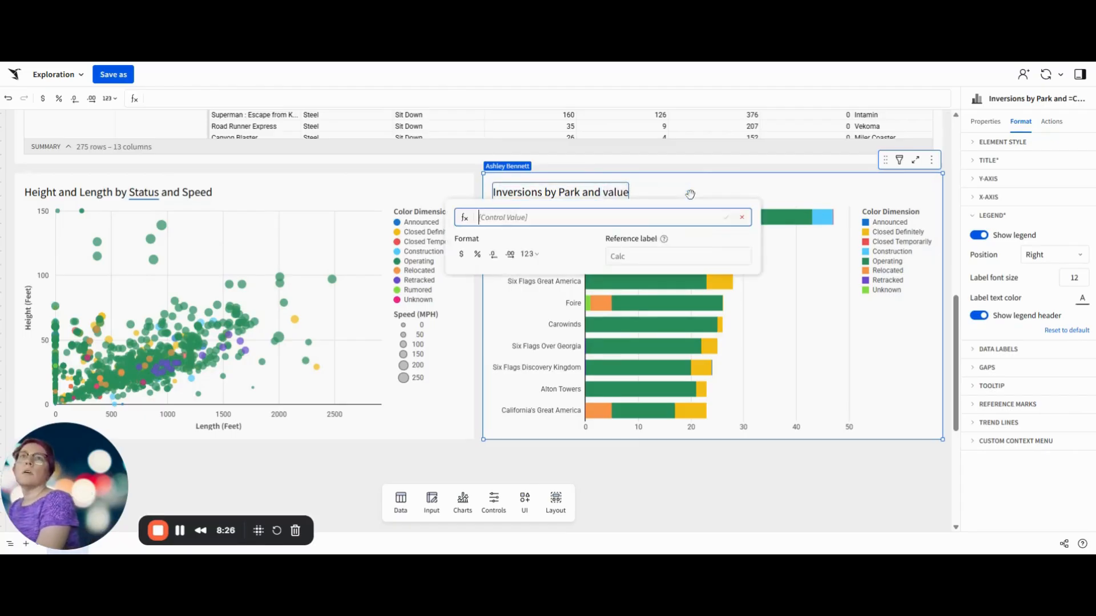
{"action": "type", "text": " =[Roller Coasters/co"}
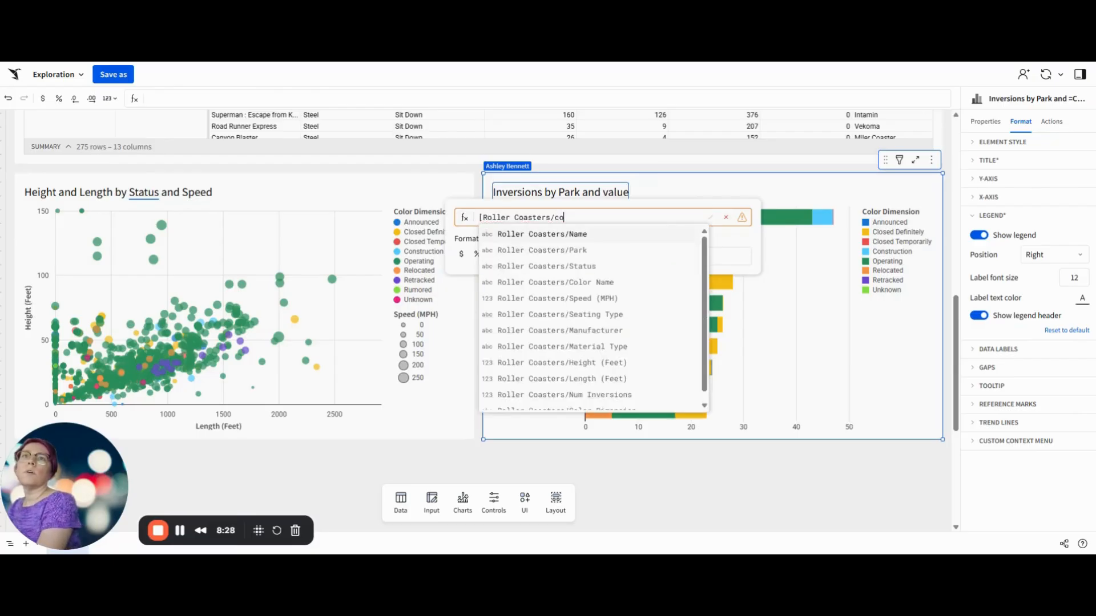
{"action": "type", "text": "lo"}
{"action": "key", "text": "Return"}
{"action": "key", "text": "Return"}
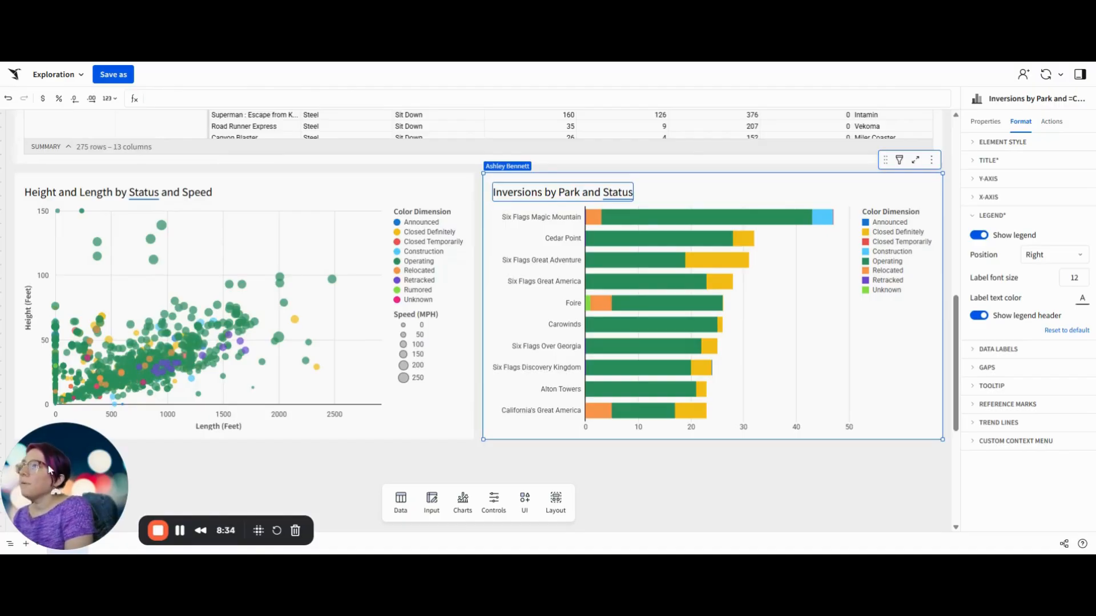
Step: Add a filter on the Roller Coasters table's Name column and convert it to a page control
{"action": "scroll", "coordinate": [543, 457], "scroll_direction": "up", "scroll_amount": 5}
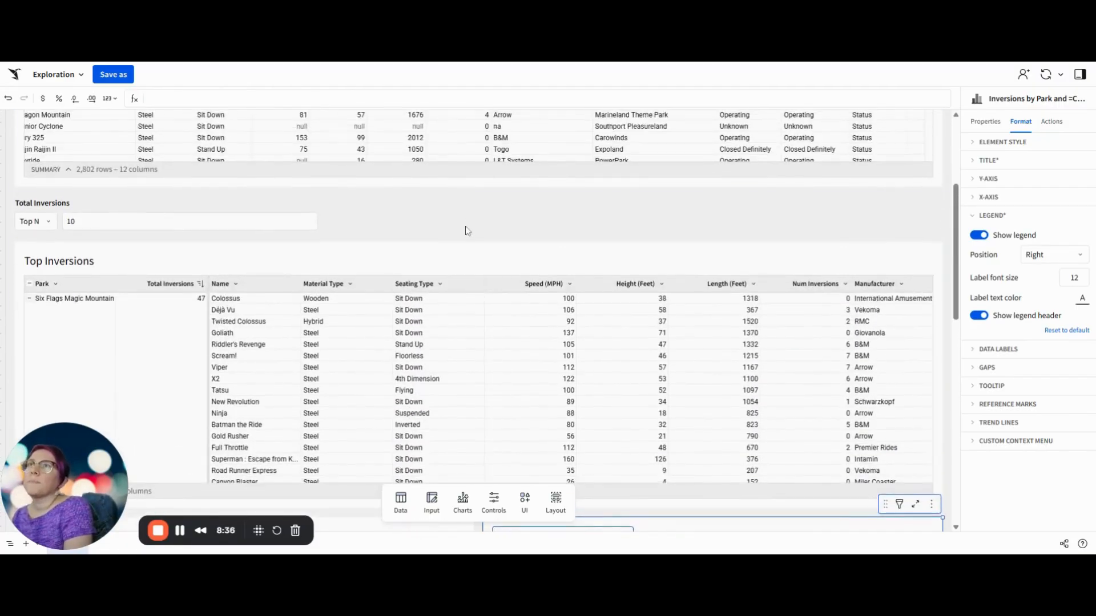
{"action": "scroll", "coordinate": [466, 228], "scroll_direction": "up", "scroll_amount": 4}
{"action": "left_click", "coordinate": [161, 199]}
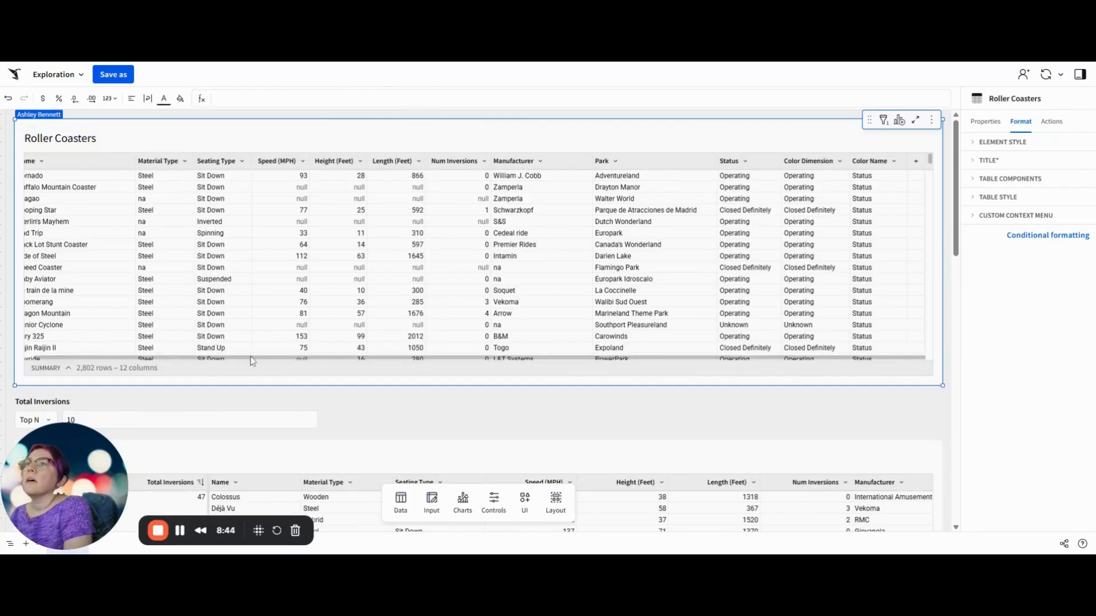
{"action": "left_click_drag", "start_coordinate": [250, 359], "coordinate": [103, 359]}
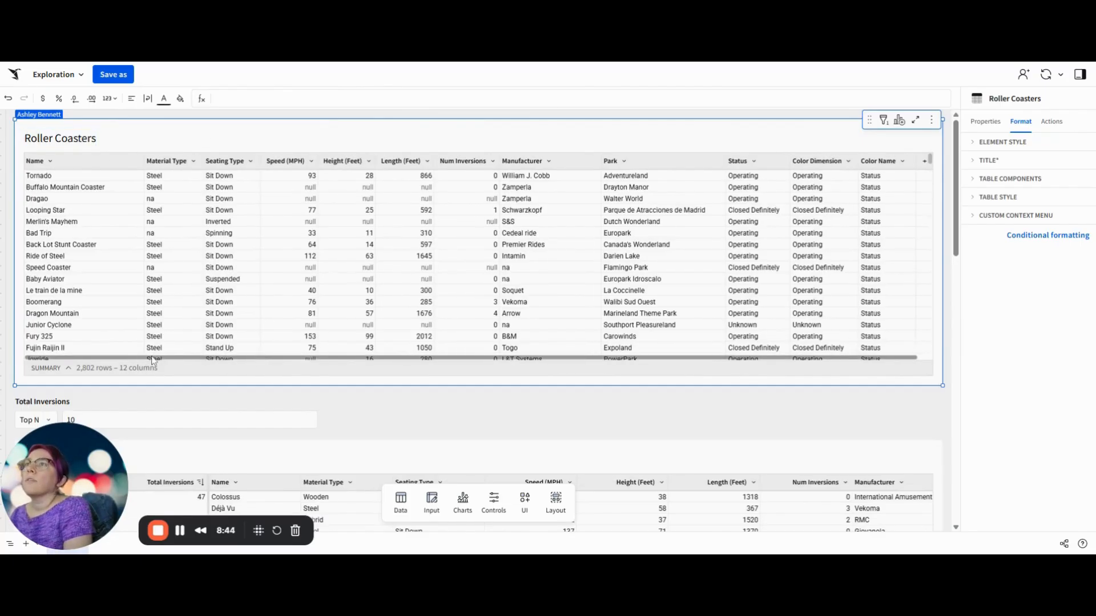
{"action": "left_click", "coordinate": [111, 165]}
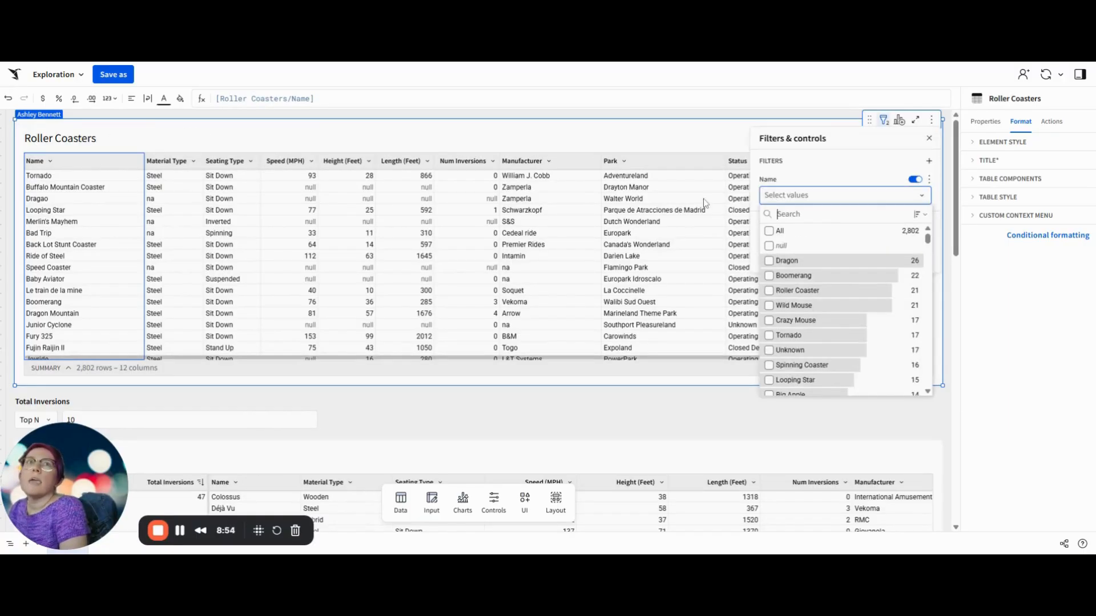
{"action": "left_click", "coordinate": [929, 179]}
{"action": "left_click", "coordinate": [902, 273]}
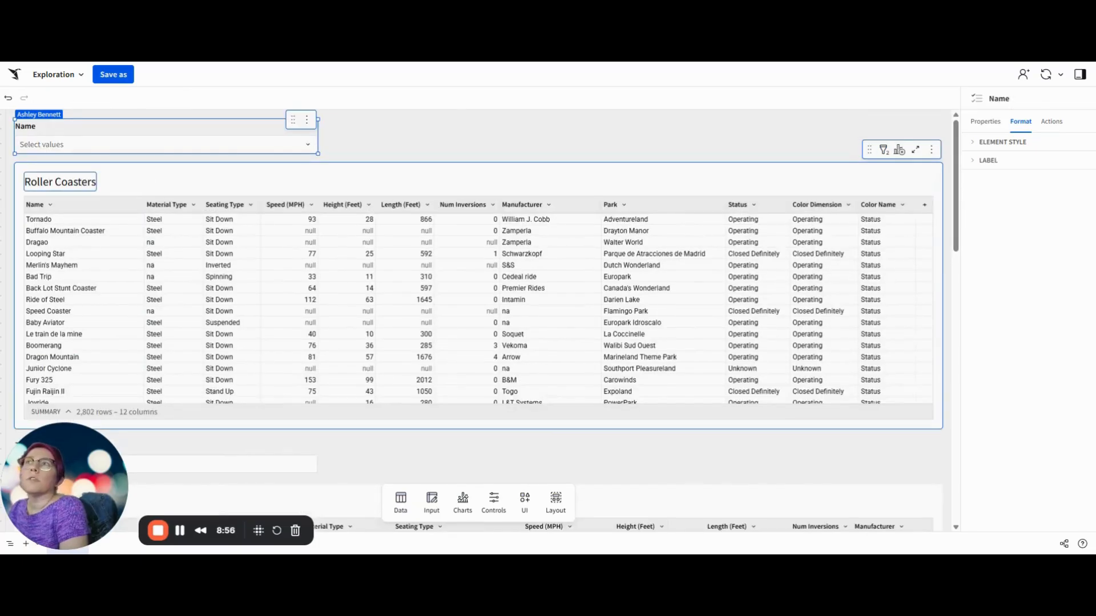
Step: Filter the Roller Coasters table by Material Type and convert that filter to a page control
{"action": "left_click", "coordinate": [167, 206]}
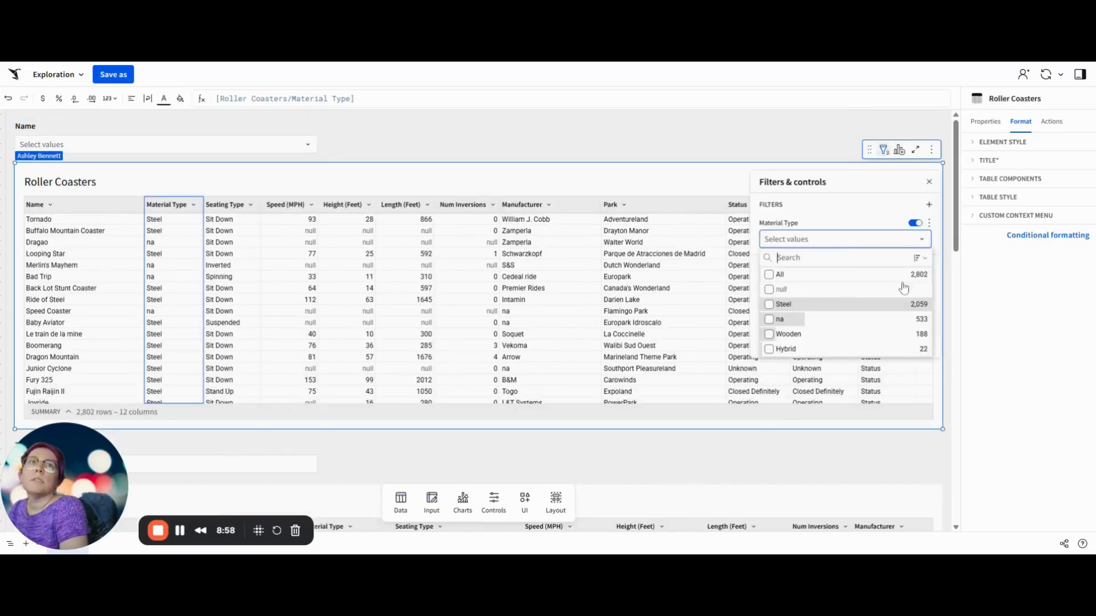
{"action": "left_click", "coordinate": [929, 223]}
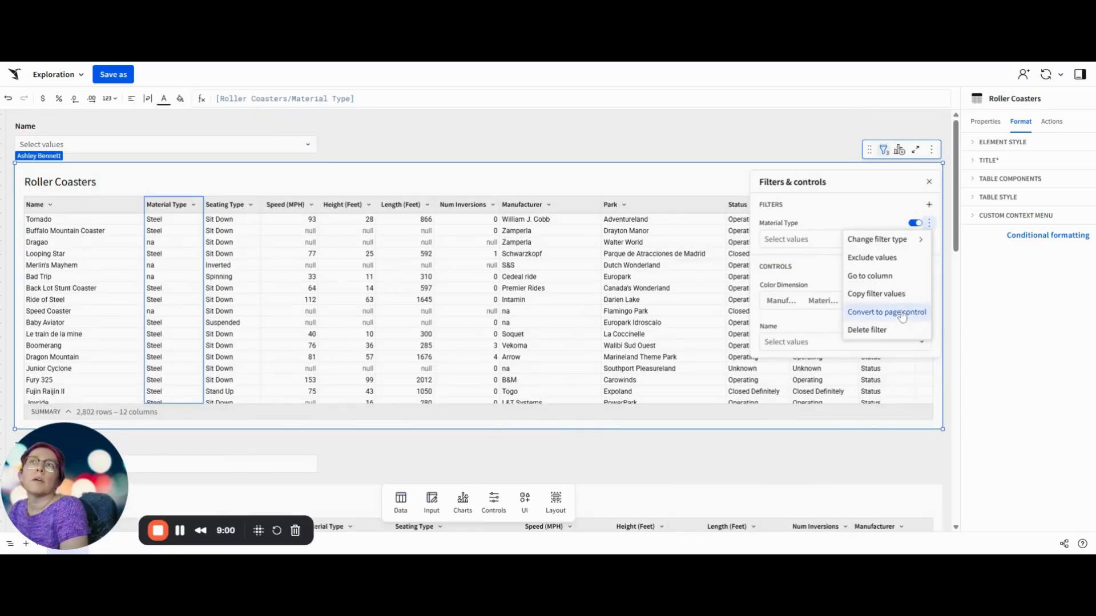
{"action": "left_click", "coordinate": [899, 312]}
Step: Create a Seating Type filter for the Roller Coasters table and convert it to a page control
{"action": "left_click", "coordinate": [233, 254]}
{"action": "key", "text": "alt+shift+f"}
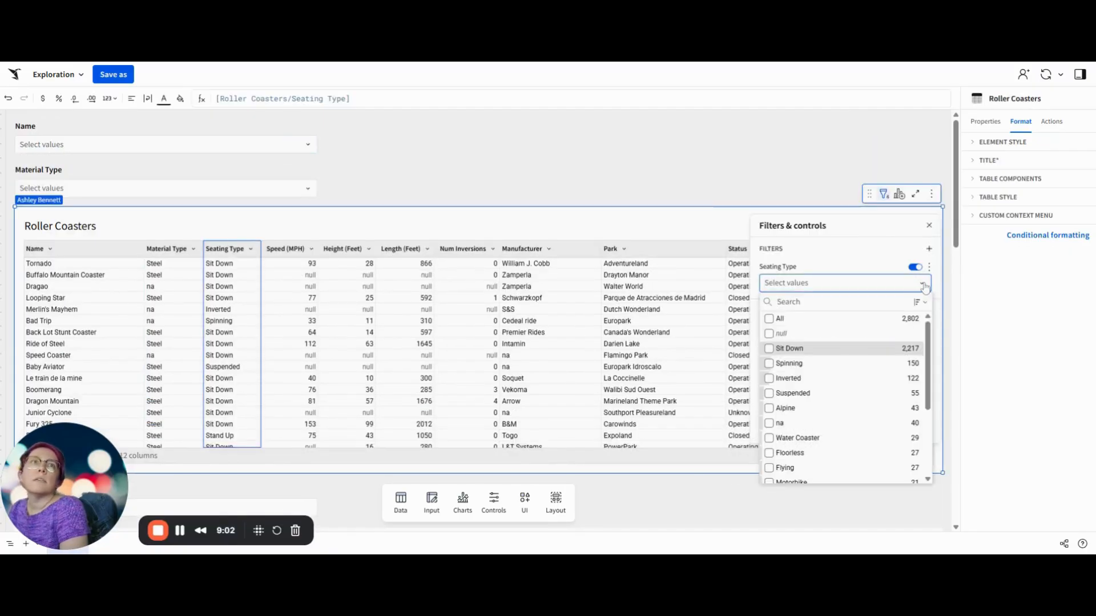
{"action": "left_click", "coordinate": [929, 267]}
{"action": "left_click", "coordinate": [912, 358]}
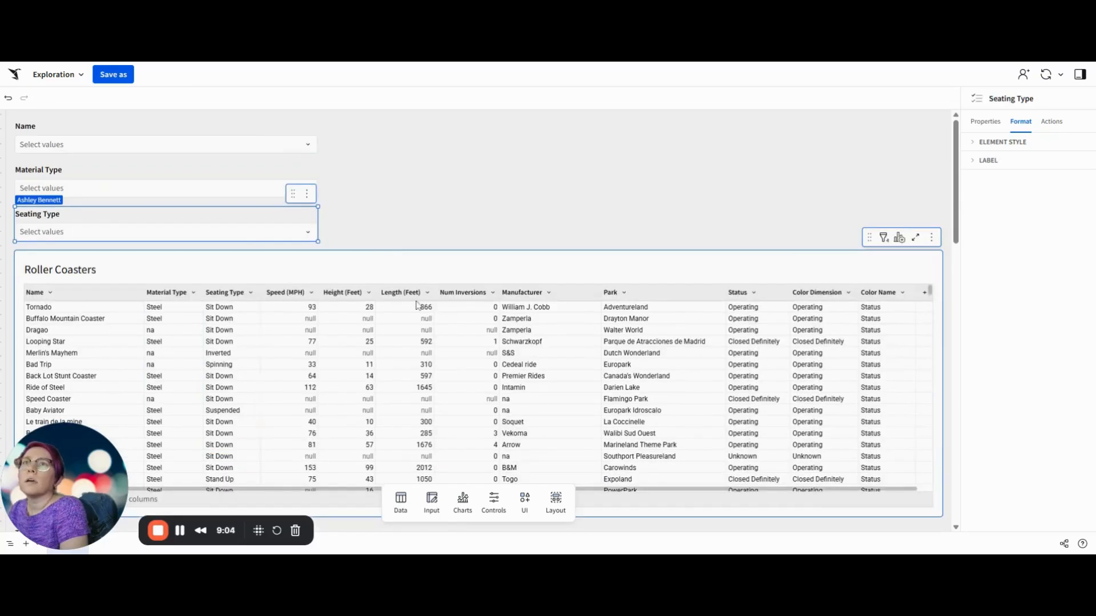
Step: Add a filter on the Roller Coasters table's Manufacturer column and convert it to a page control
{"action": "left_click", "coordinate": [543, 292]}
{"action": "key", "text": "alt+shift+f"}
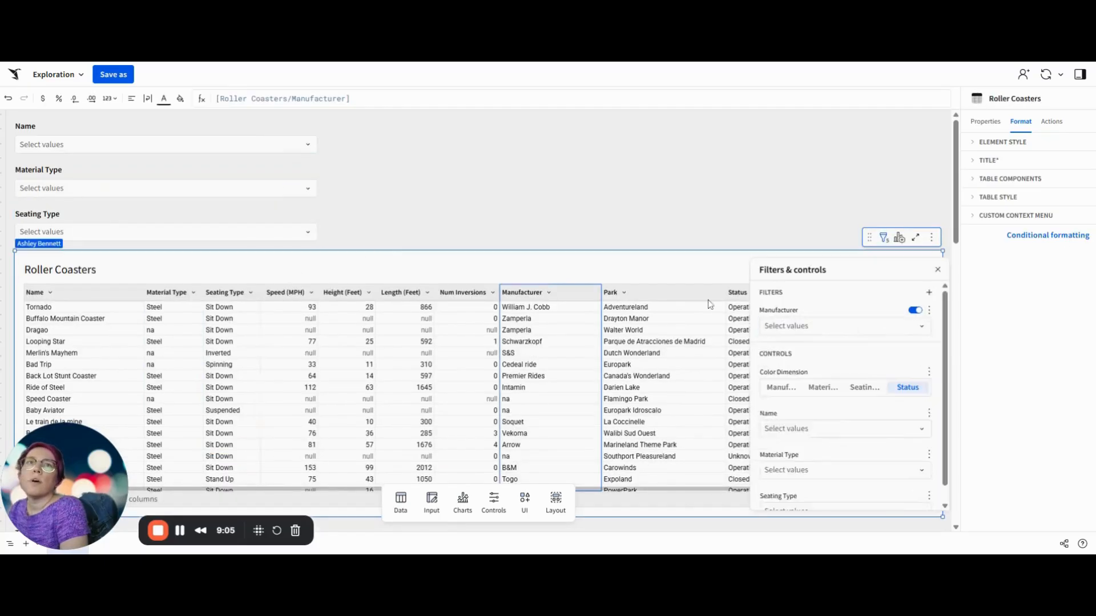
{"action": "left_click", "coordinate": [929, 310]}
{"action": "left_click", "coordinate": [909, 403]}
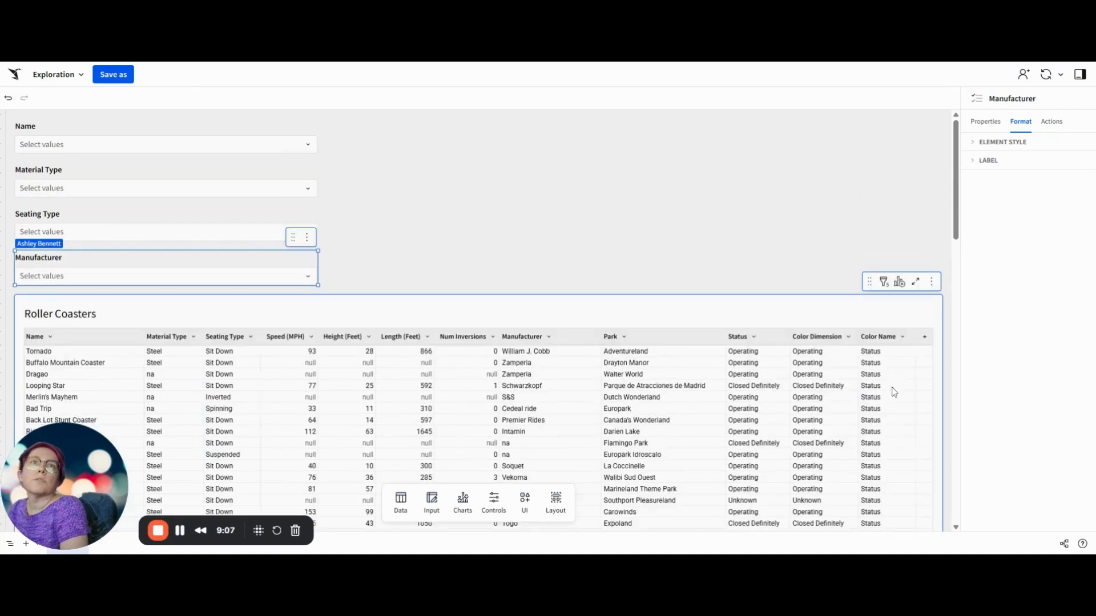
Step: Filter the Roller Coasters table by Park and convert that filter to a page control
{"action": "left_click", "coordinate": [664, 340]}
{"action": "key", "text": "alt+shift+f"}
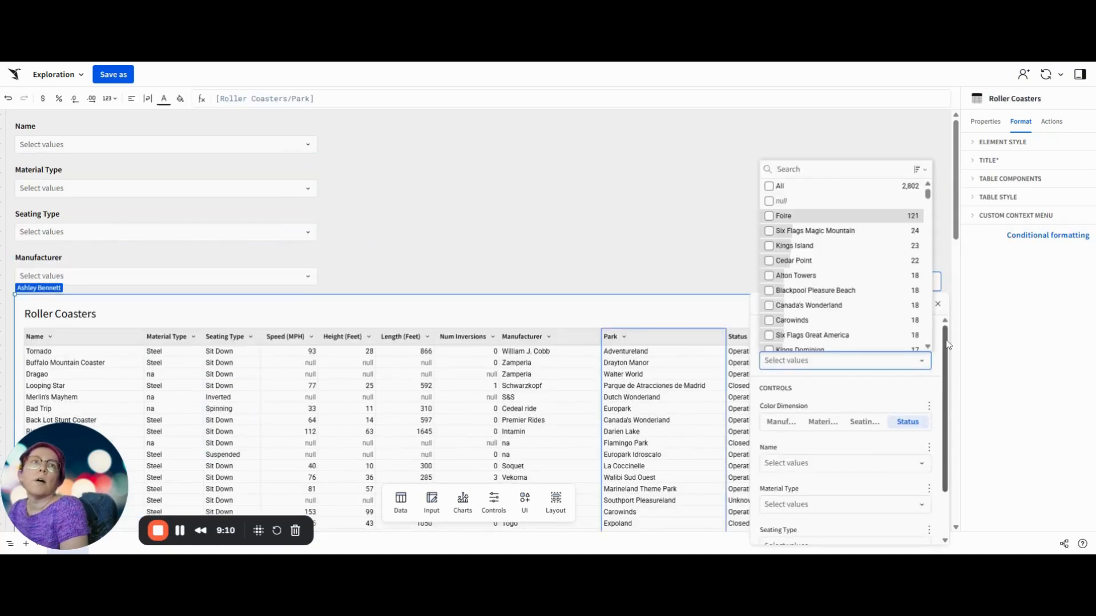
{"action": "left_click", "coordinate": [937, 368]}
{"action": "left_click", "coordinate": [929, 344]}
{"action": "mouse_move", "coordinate": [911, 367]}
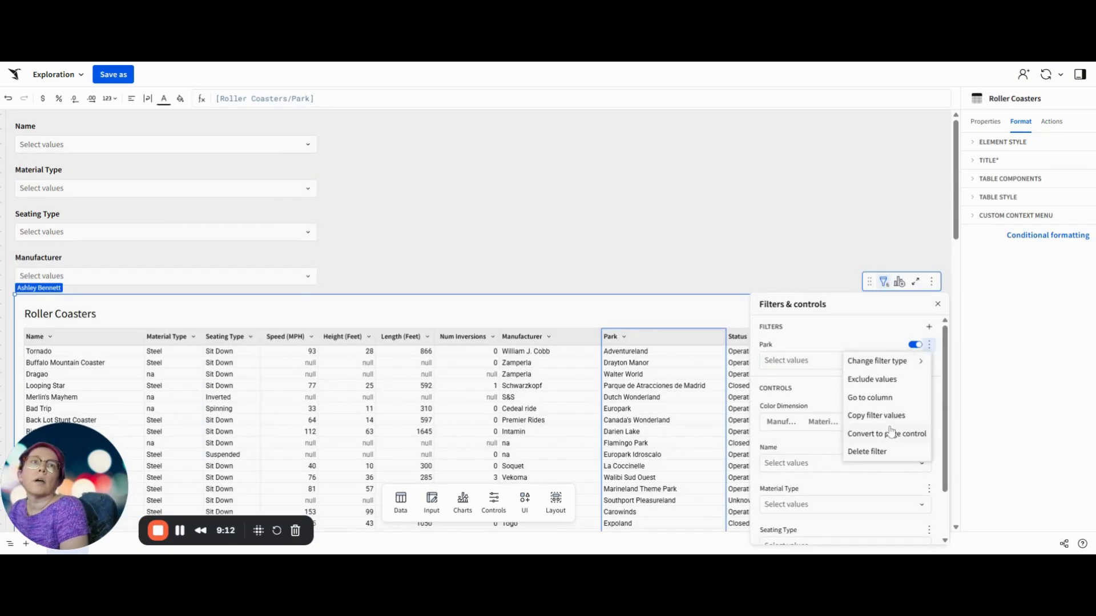
{"action": "left_click", "coordinate": [887, 434]}
Step: Create a Status filter for the Roller Coasters table and convert it to a page control
{"action": "left_click", "coordinate": [738, 382]}
{"action": "key", "text": "alt+shift+f"}
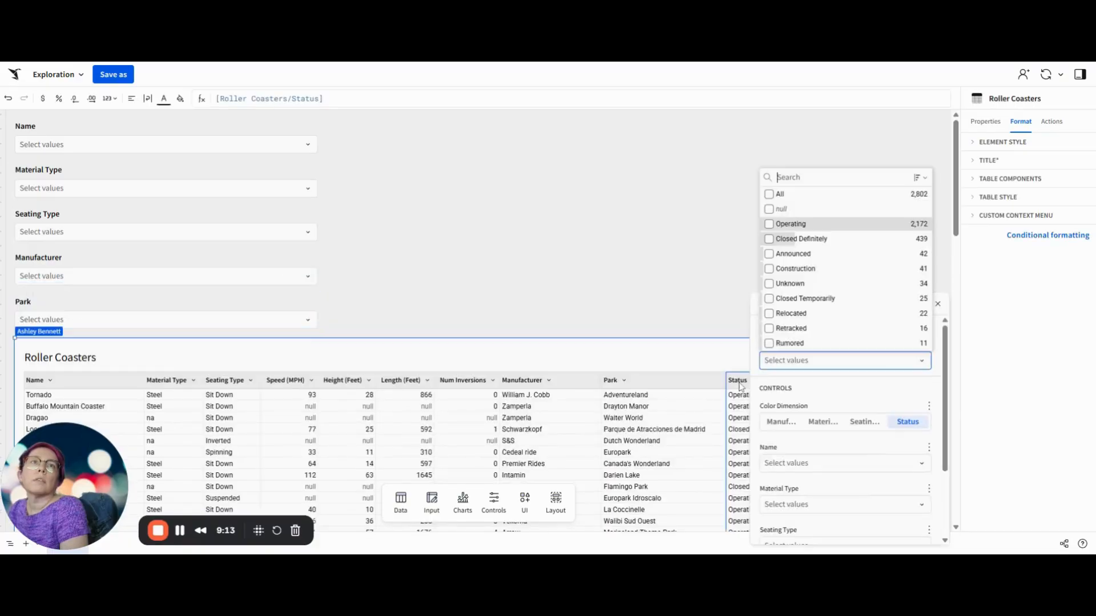
{"action": "left_click", "coordinate": [925, 393]}
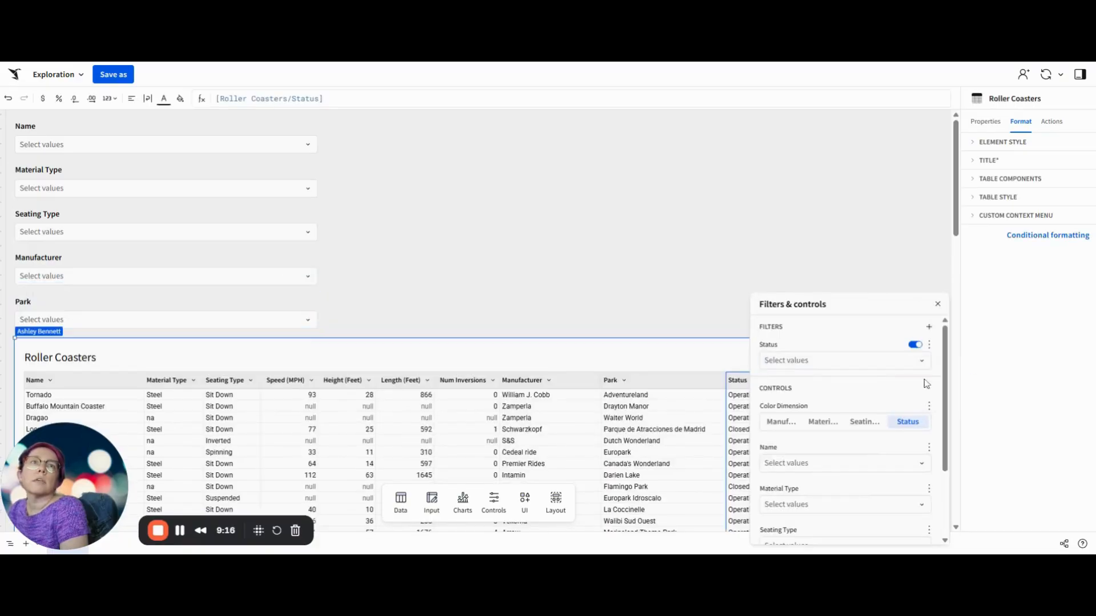
{"action": "left_click", "coordinate": [929, 344]}
{"action": "left_click", "coordinate": [899, 435]}
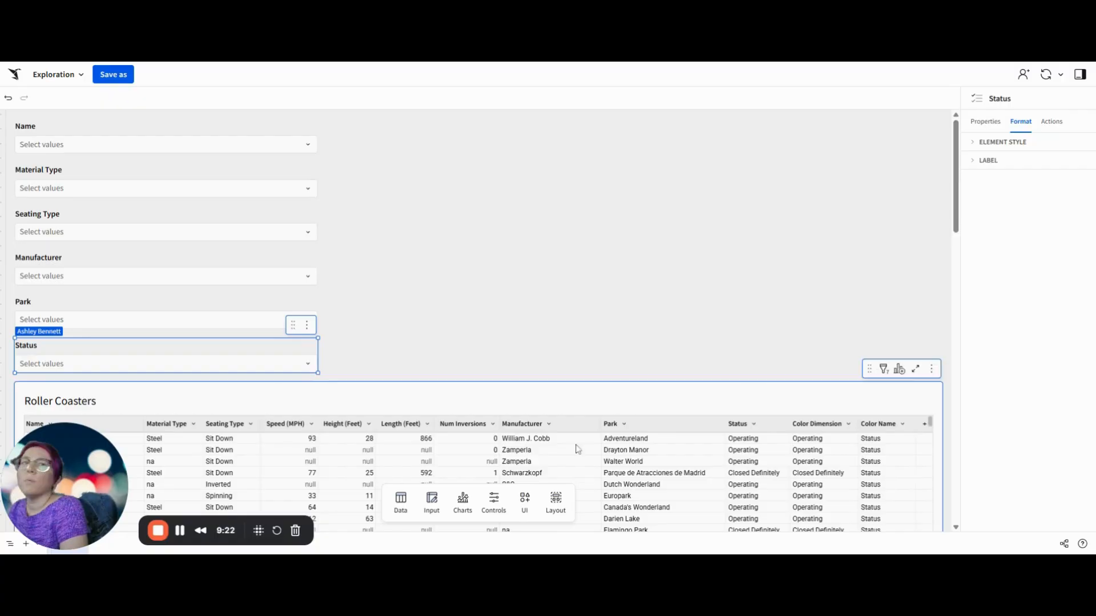
Step: Add a Num Inversions range filter to the Roller Coasters table and convert it to a page control
{"action": "left_click", "coordinate": [456, 424]}
{"action": "left_click", "coordinate": [884, 369]}
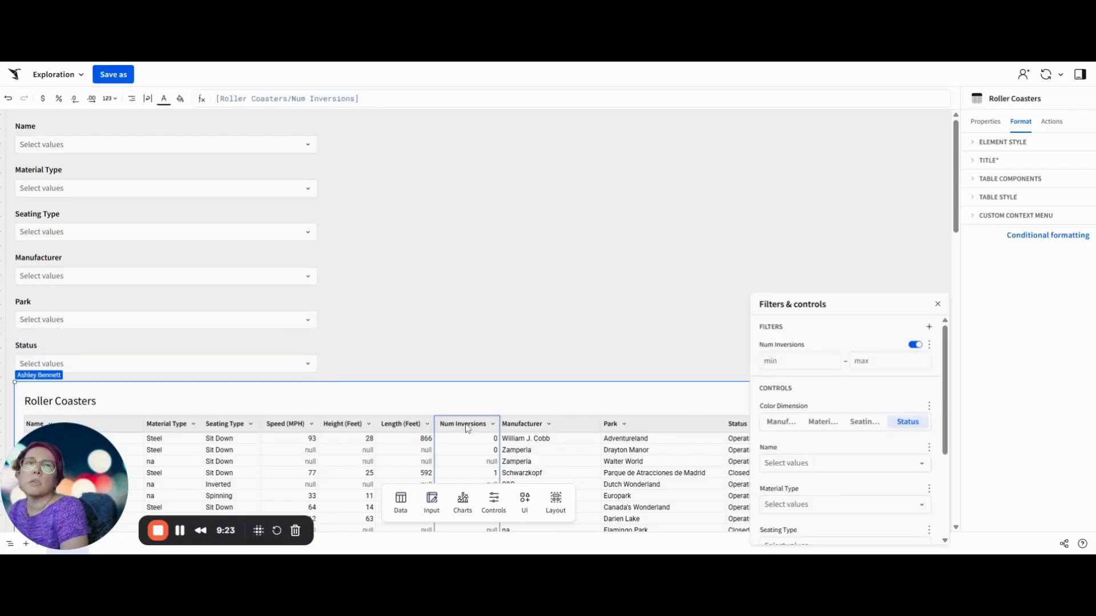
{"action": "left_click", "coordinate": [929, 344]}
{"action": "left_click", "coordinate": [889, 420]}
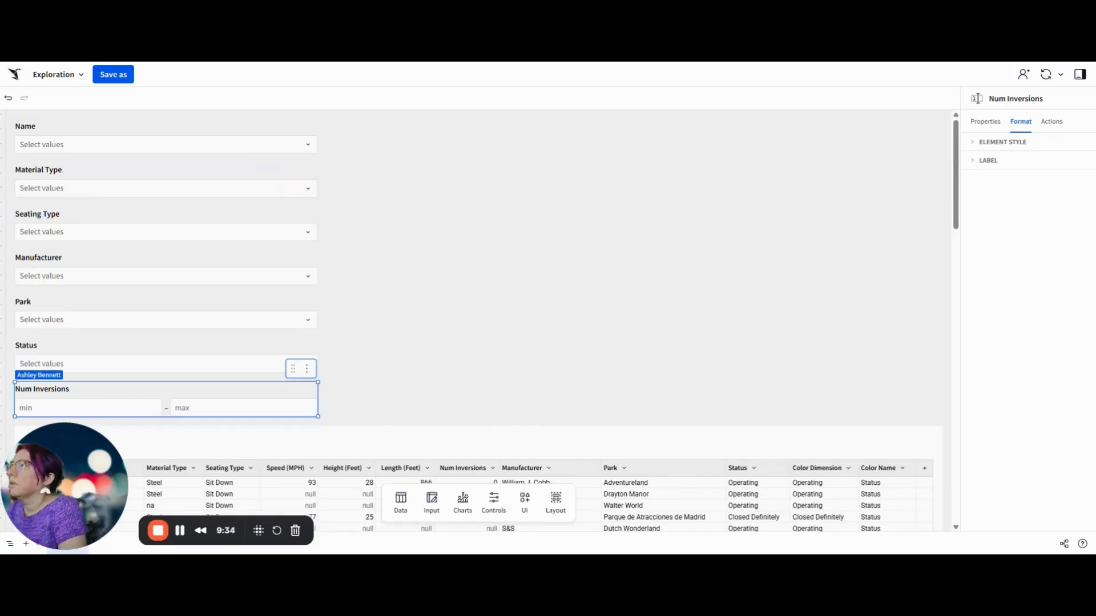
Step: Move the Color Dimension control above all the filter controls and place the Park control before Name in the same row
{"action": "left_click", "coordinate": [96, 125]}
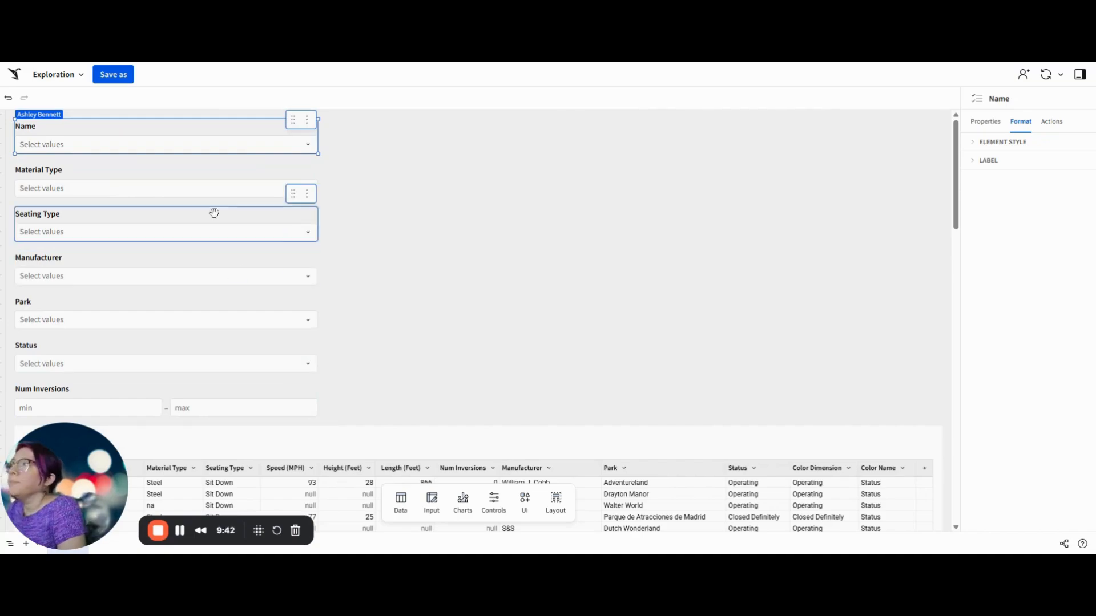
{"action": "scroll", "coordinate": [374, 321], "scroll_direction": "down", "scroll_amount": 10}
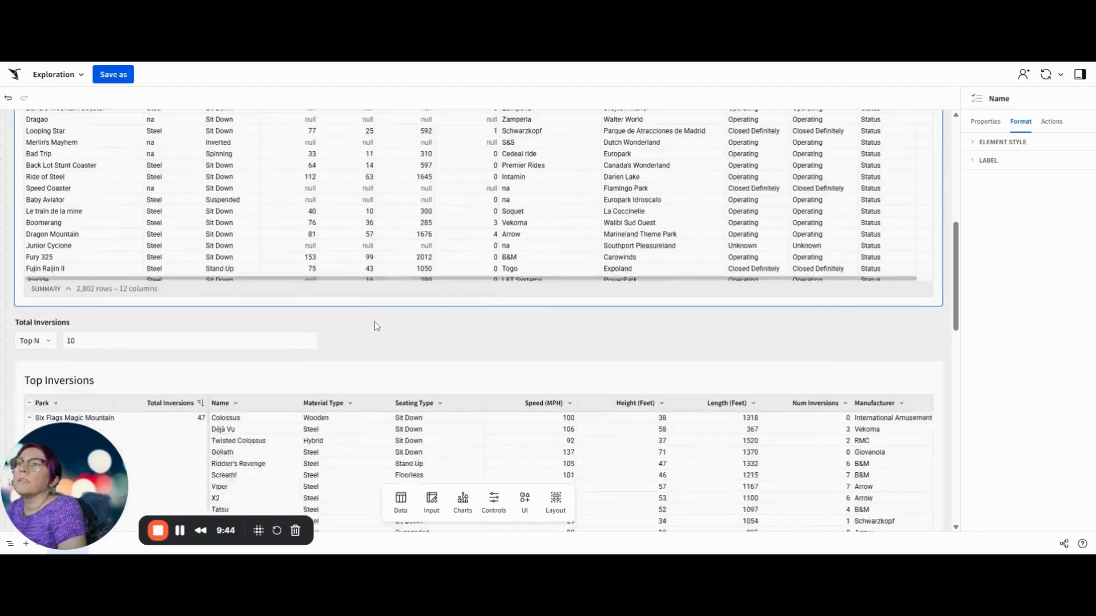
{"action": "scroll", "coordinate": [239, 331], "scroll_direction": "down", "scroll_amount": 10}
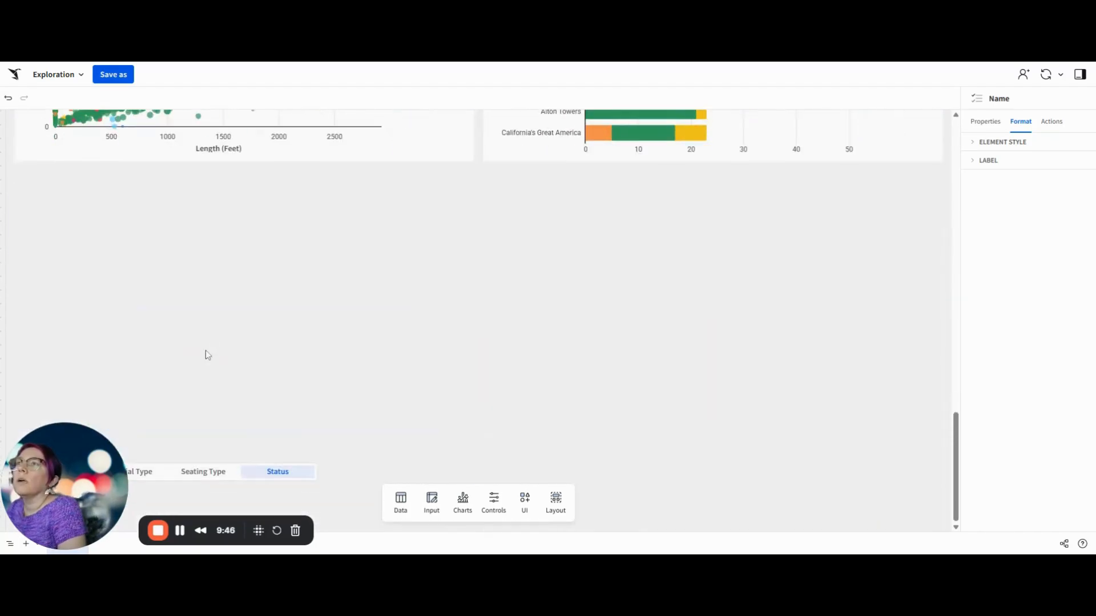
{"action": "mouse_move", "coordinate": [242, 452]}
{"action": "left_mouse_down"}
{"action": "mouse_move", "coordinate": [381, 340]}
{"action": "mouse_move", "coordinate": [371, 314]}
{"action": "mouse_move", "coordinate": [245, 211]}
{"action": "mouse_move", "coordinate": [215, 171]}
{"action": "mouse_move", "coordinate": [221, 191]}
{"action": "mouse_move", "coordinate": [315, 199]}
{"action": "mouse_move", "coordinate": [240, 109]}
{"action": "left_mouse_up"}
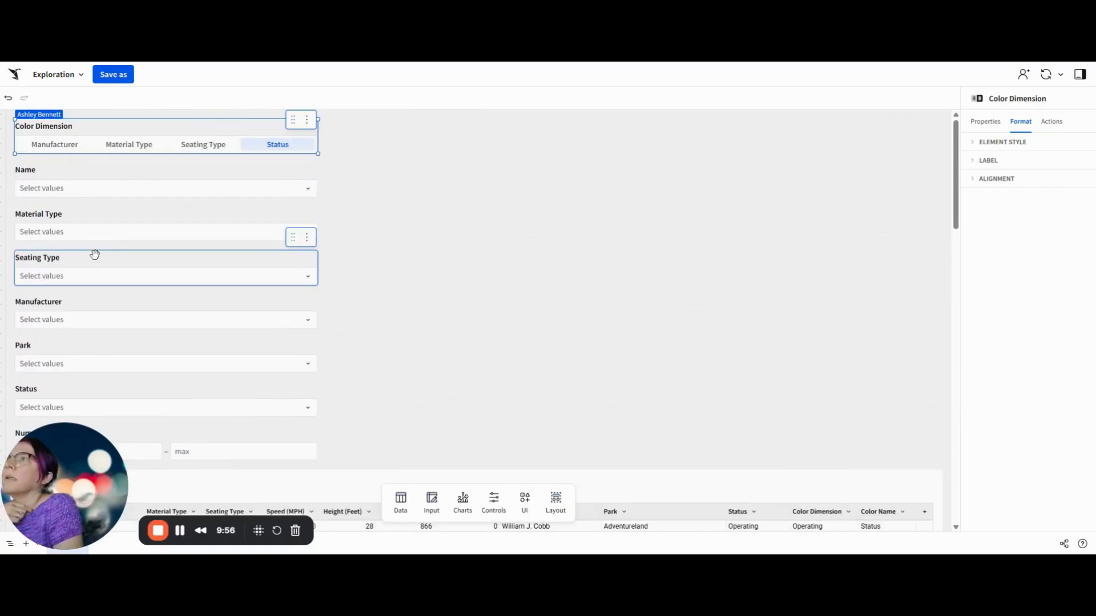
{"action": "left_click_drag", "start_coordinate": [73, 345], "coordinate": [17, 171]}
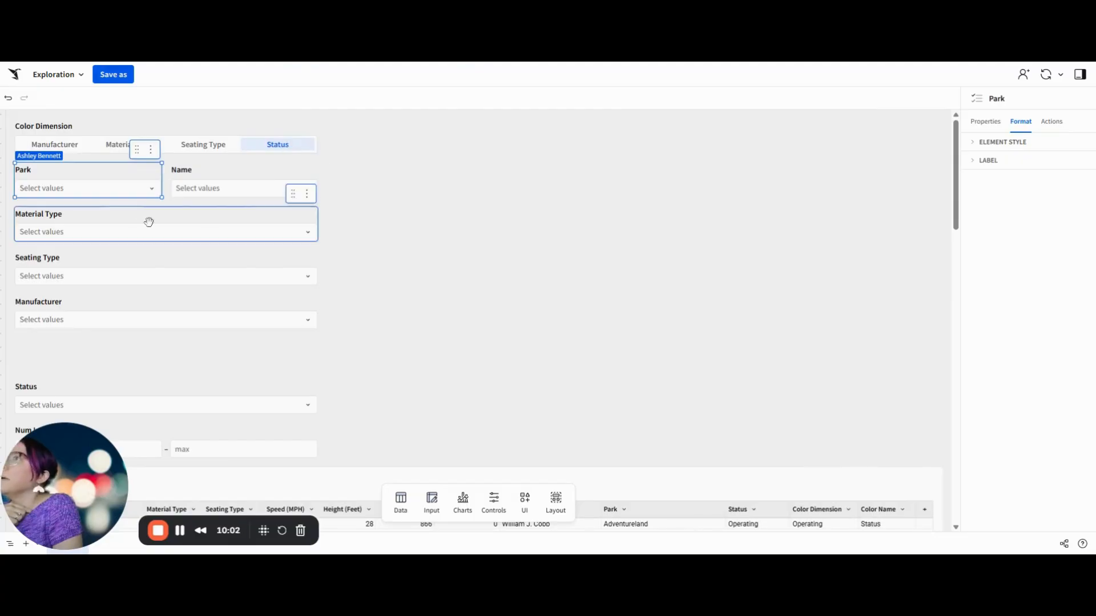
Step: Change the Material Type control's type from a value list to Segmented
{"action": "left_click", "coordinate": [116, 220]}
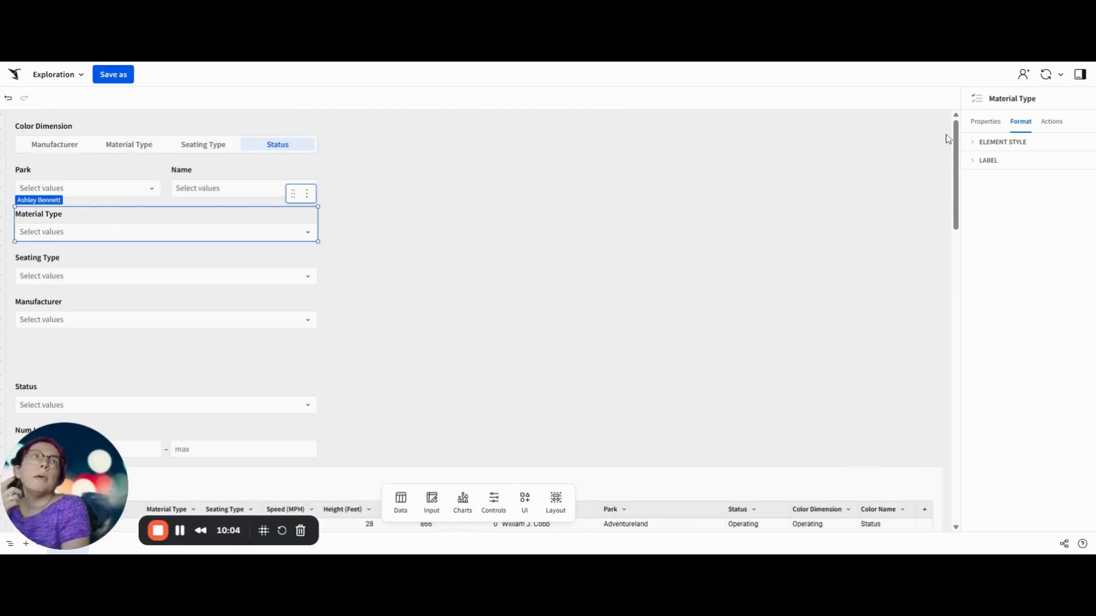
{"action": "left_click", "coordinate": [985, 121]}
{"action": "left_click", "coordinate": [1033, 172]}
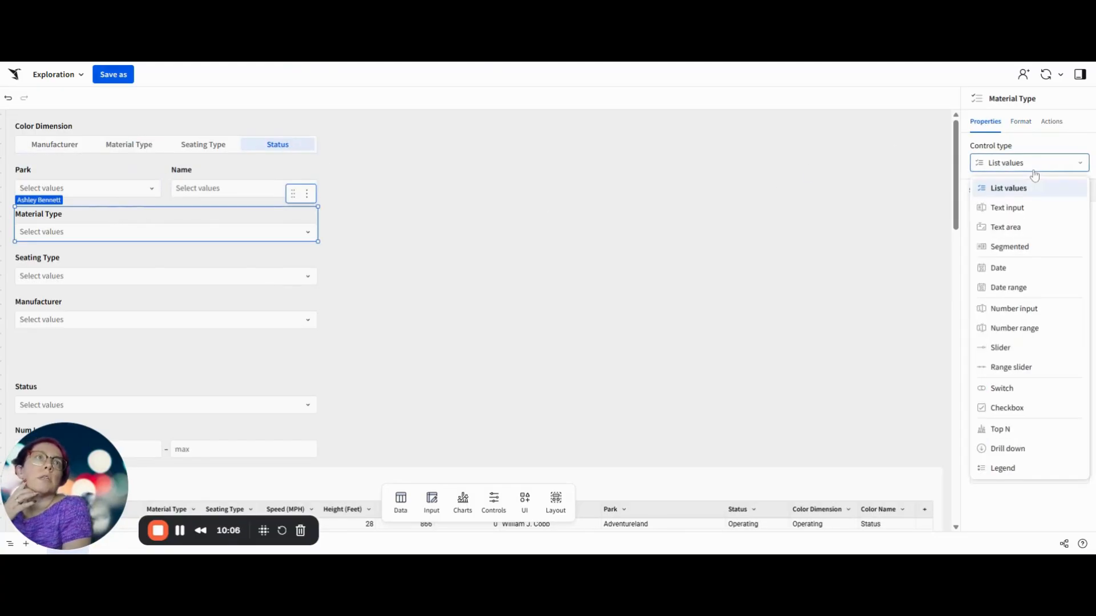
{"action": "left_click", "coordinate": [1023, 246]}
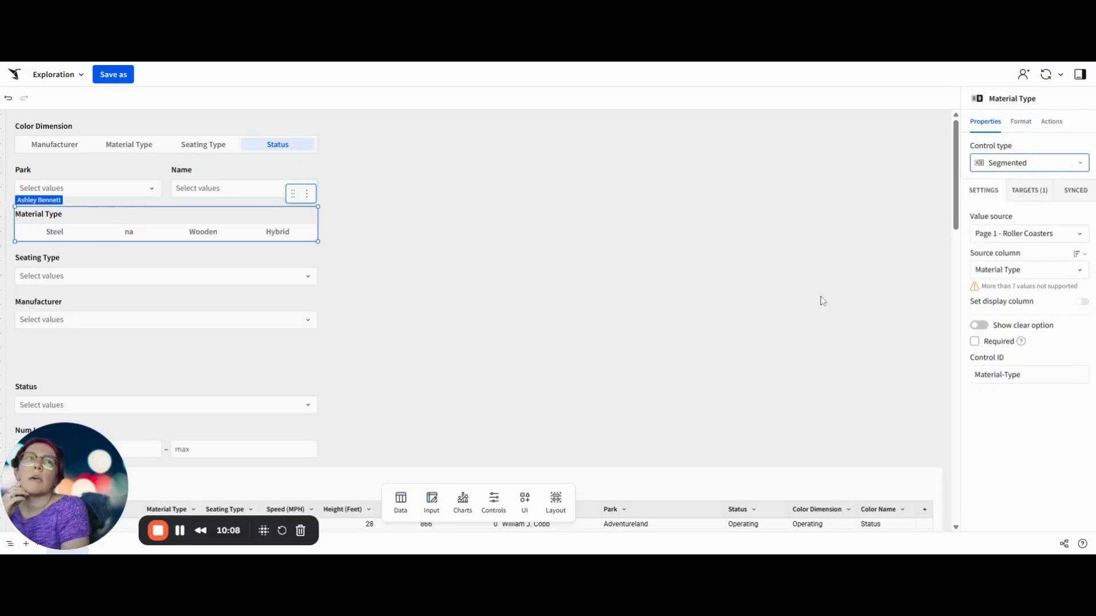
Step: Show a clear option labelled All on the Material Type control and sort its values alphabetically in ascending order
{"action": "left_click", "coordinate": [979, 326]}
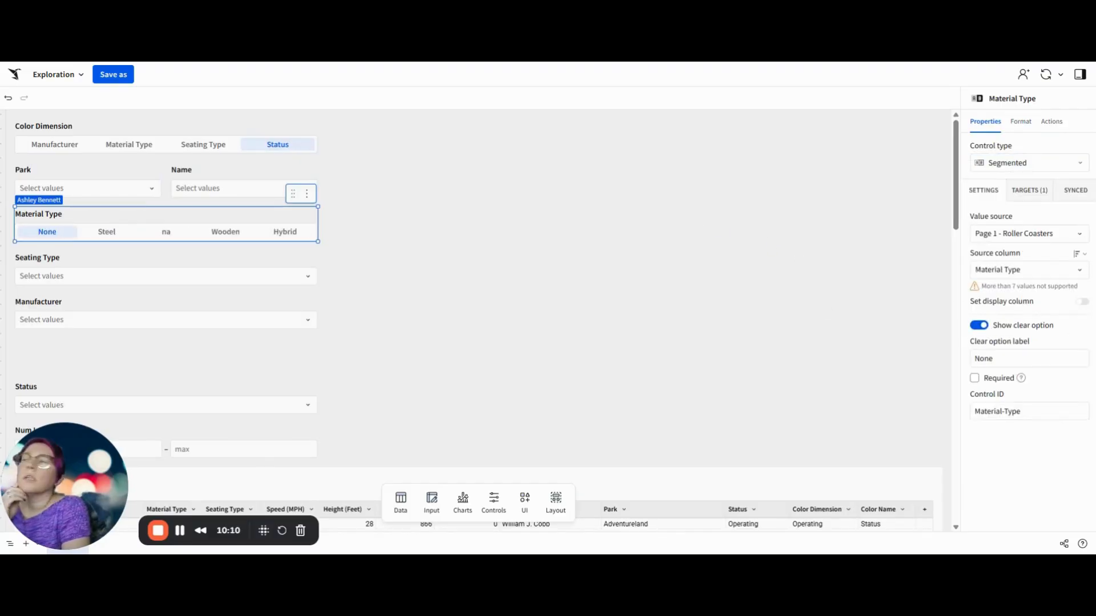
{"action": "double_click", "coordinate": [987, 358]}
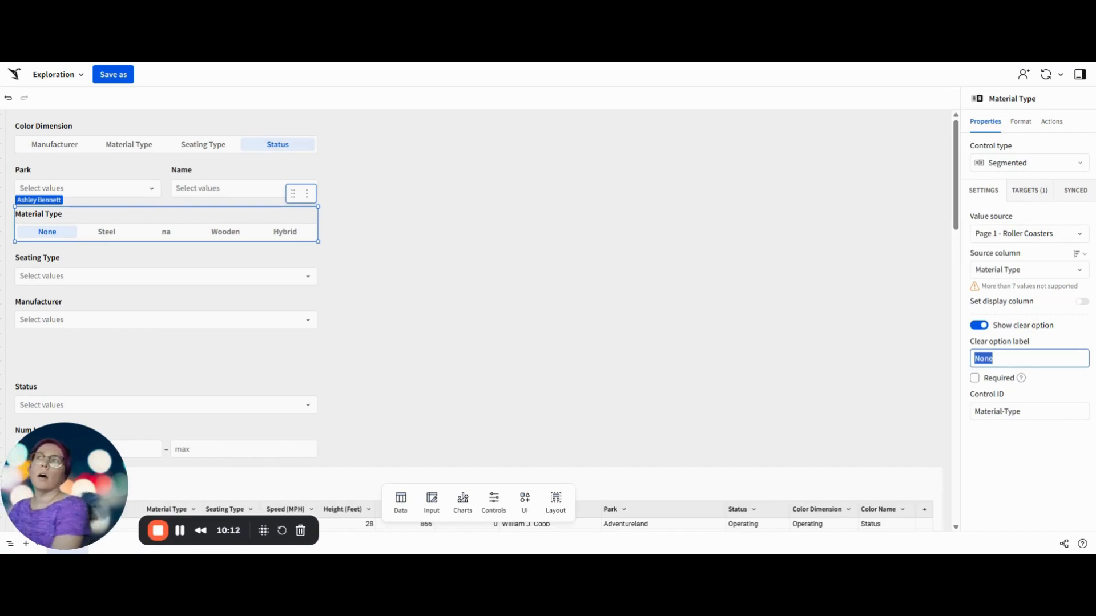
{"action": "type", "text": "All"}
{"action": "key", "text": "Return"}
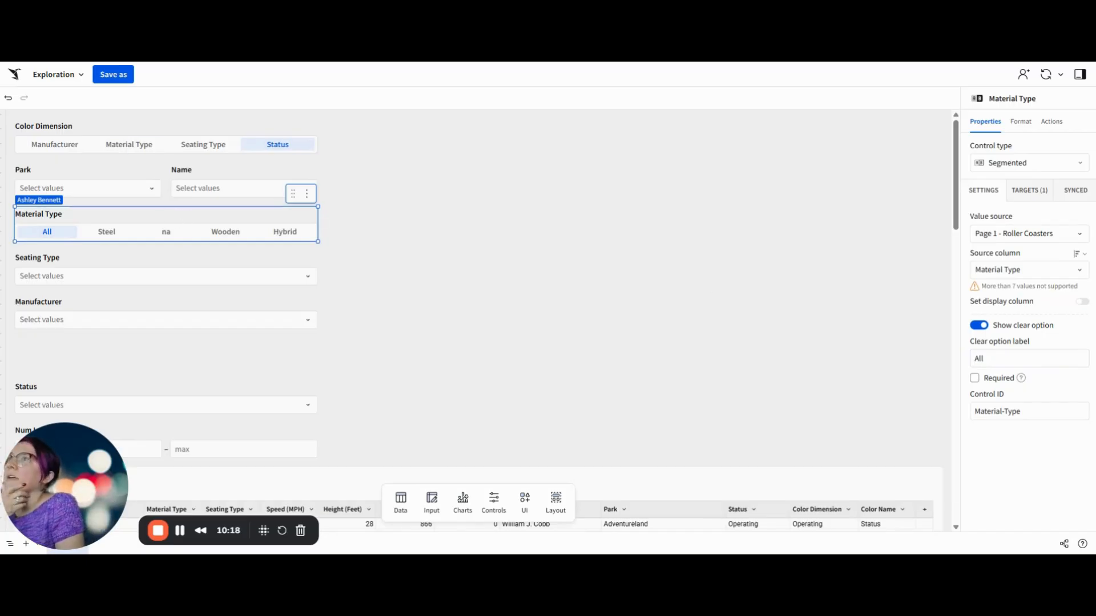
{"action": "left_click", "coordinate": [1077, 253]}
{"action": "left_click", "coordinate": [1022, 322]}
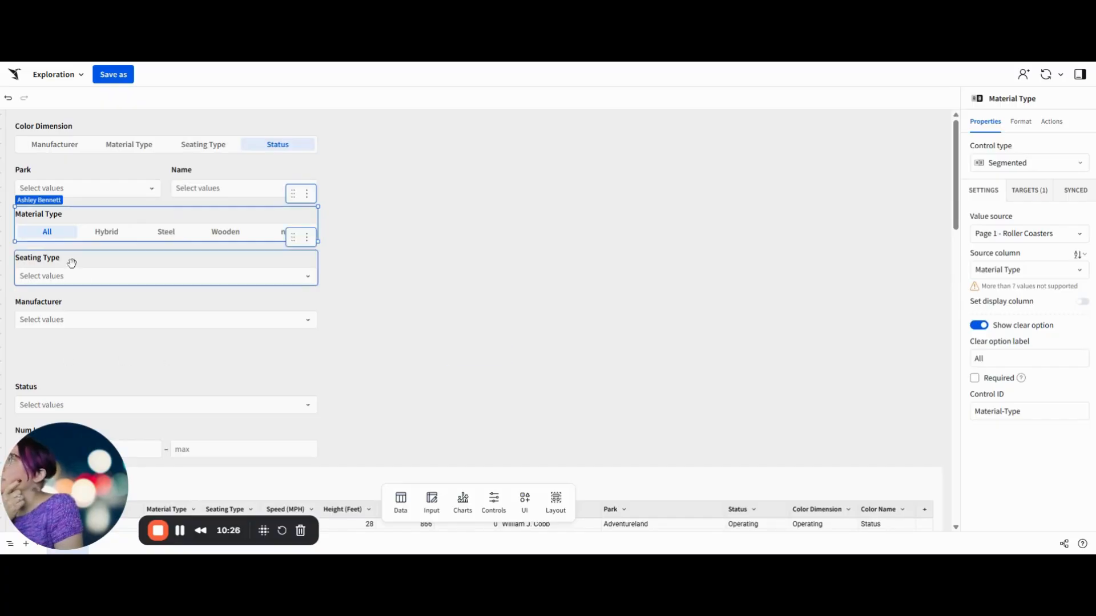
Step: Place the Status control beside Seating Type and the Num Inversions control before Manufacturer in one row
{"action": "left_click_drag", "start_coordinate": [102, 384], "coordinate": [188, 264]}
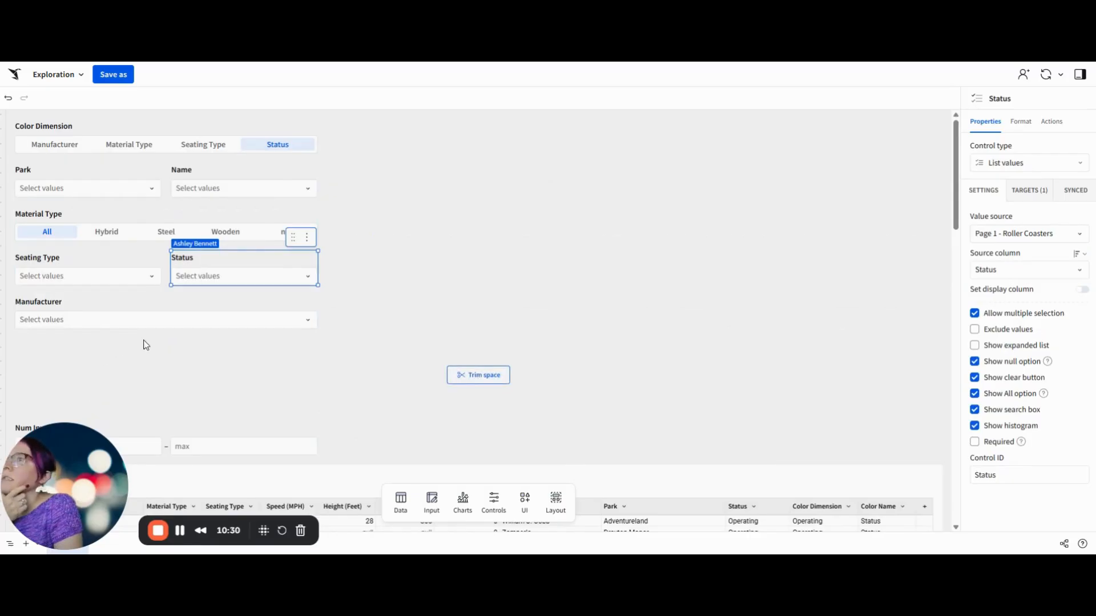
{"action": "left_click_drag", "start_coordinate": [122, 426], "coordinate": [104, 472]}
{"action": "left_click_drag", "start_coordinate": [192, 434], "coordinate": [94, 304]}
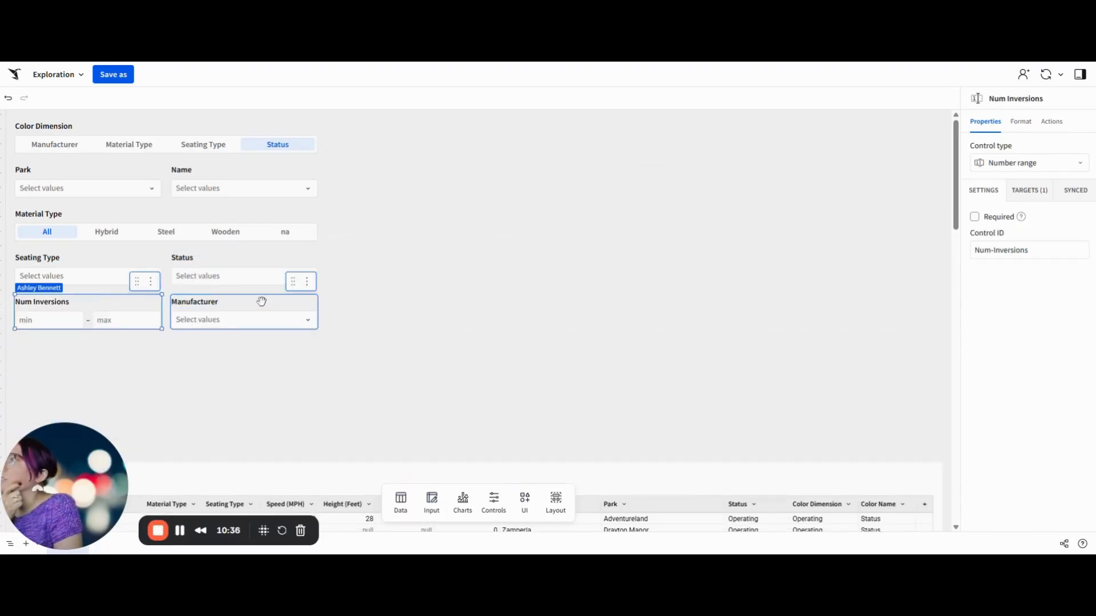
Step: Move the Total Inversions Top N control up beside Num Inversions, with the Manufacturer control in the row below
{"action": "scroll", "coordinate": [266, 334], "scroll_direction": "down", "scroll_amount": 6}
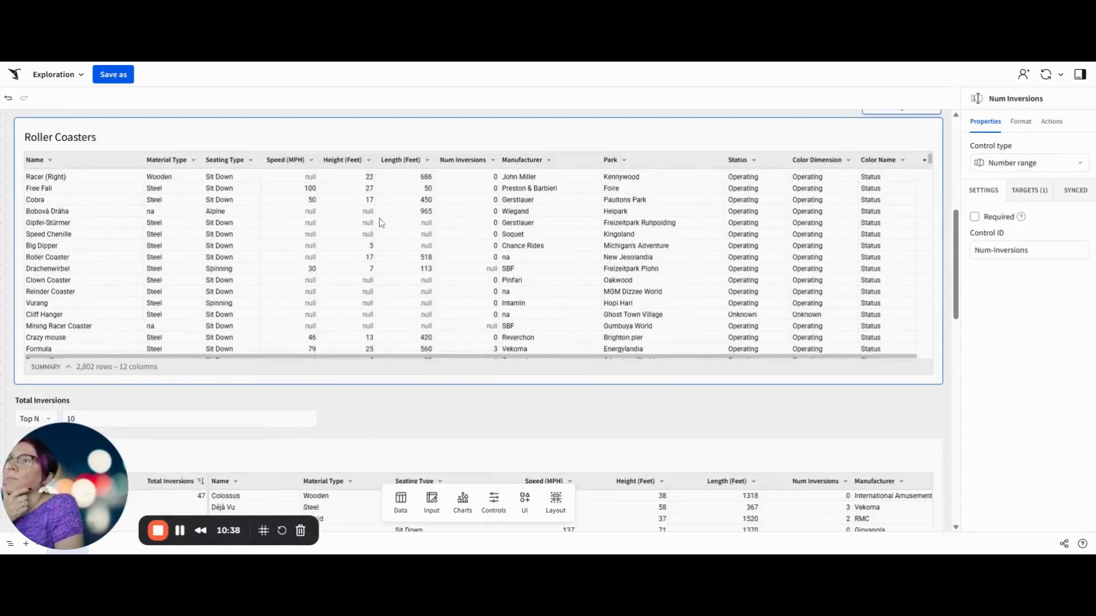
{"action": "left_click_drag", "start_coordinate": [208, 404], "coordinate": [206, 341]}
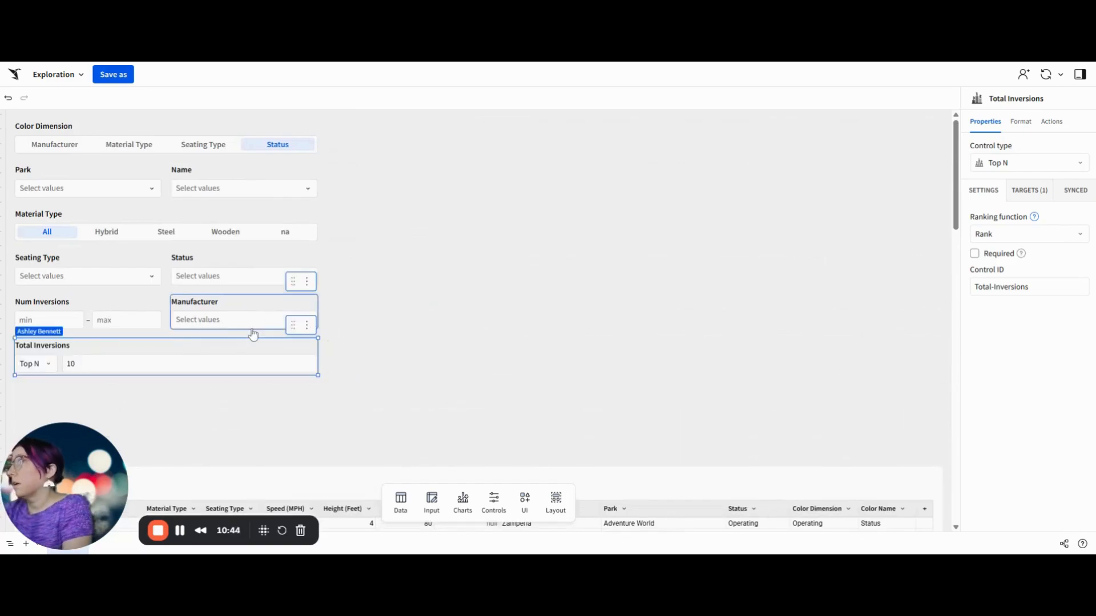
{"action": "left_click_drag", "start_coordinate": [317, 356], "coordinate": [269, 286]}
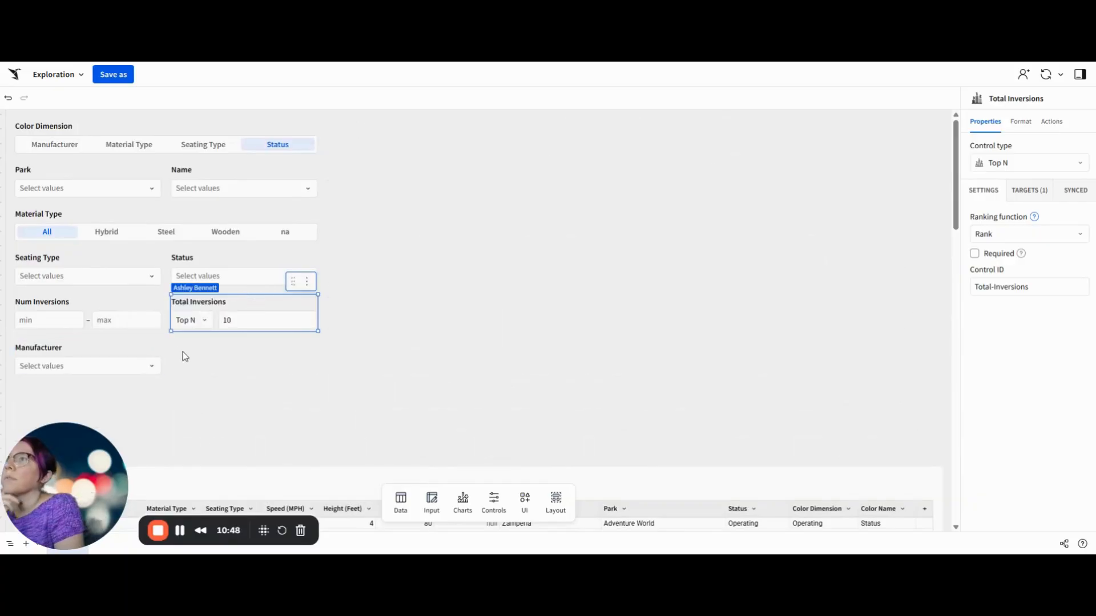
{"action": "left_click", "coordinate": [104, 303]}
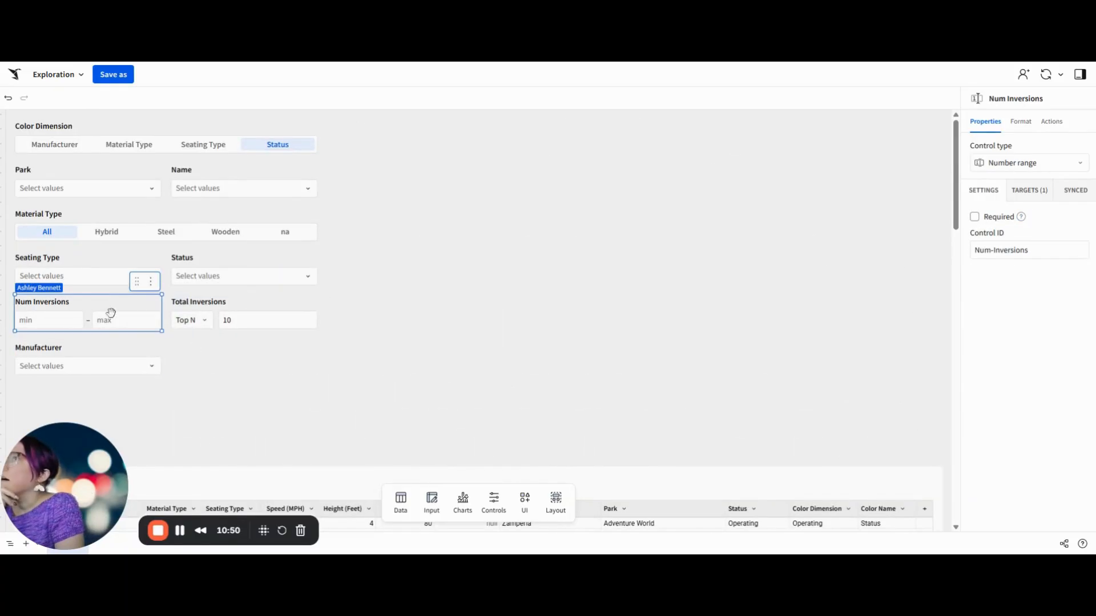
{"action": "left_click", "coordinate": [238, 361]}
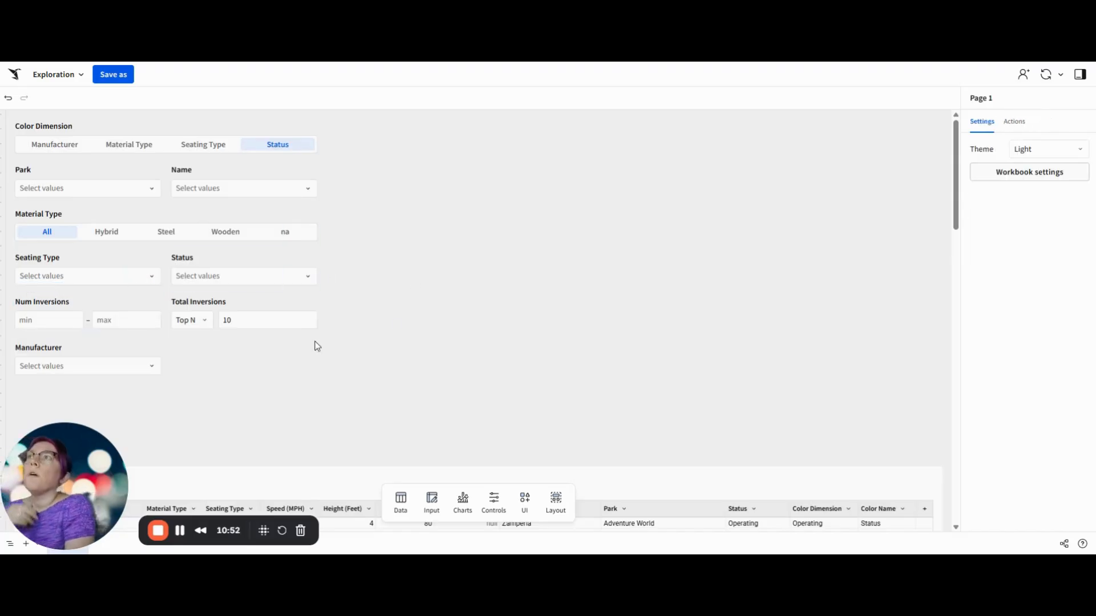
Step: Group all the page controls into one container and rename it Filters
{"action": "left_click_drag", "start_coordinate": [337, 388], "coordinate": [5, 111]}
{"action": "left_click", "coordinate": [260, 120]}
{"action": "double_click", "coordinate": [1007, 98]}
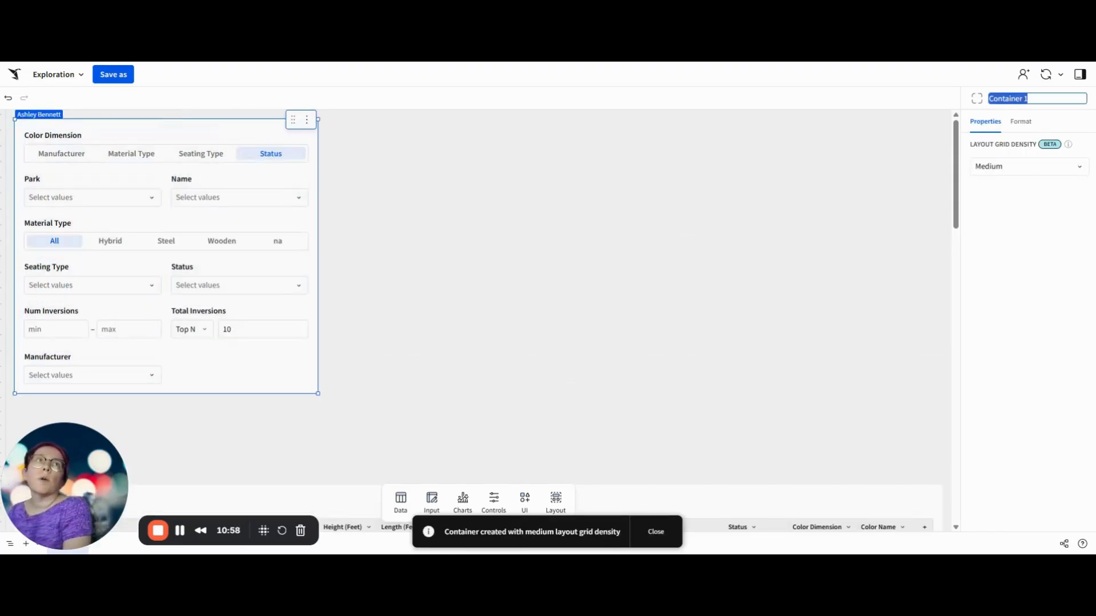
{"action": "type", "text": "Filters"}
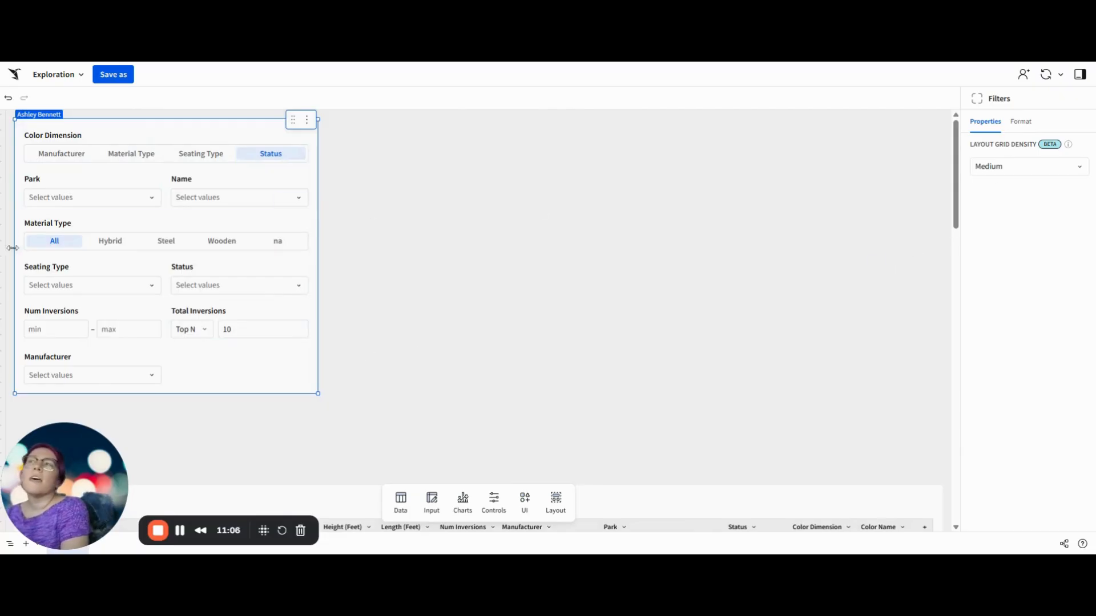
Step: Add a button beside the Manufacturer control in the Filters container and stretch it horizontally
{"action": "left_click", "coordinate": [525, 501]}
{"action": "left_click_drag", "start_coordinate": [545, 399], "coordinate": [238, 384]}
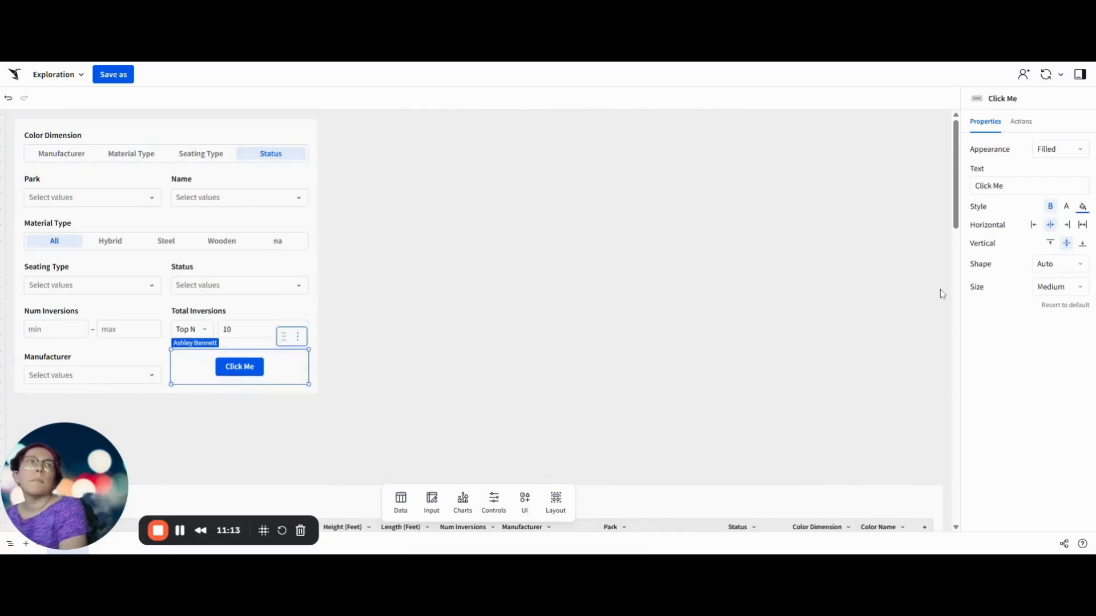
{"action": "left_click", "coordinate": [1083, 226]}
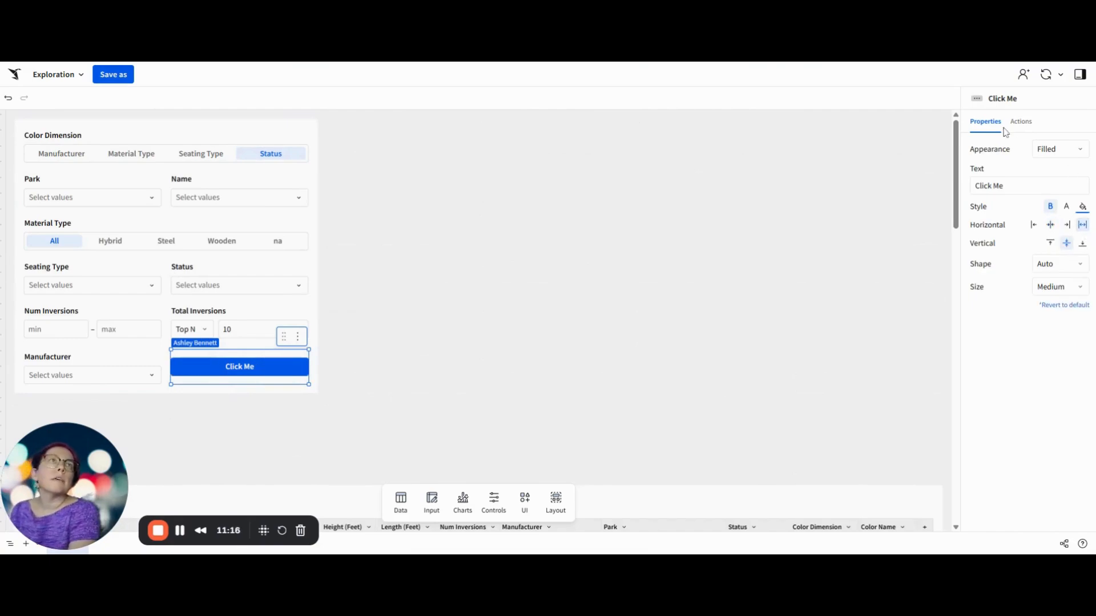
Step: Set the new button's text to Reset Filters
{"action": "triple_click", "coordinate": [1002, 185]}
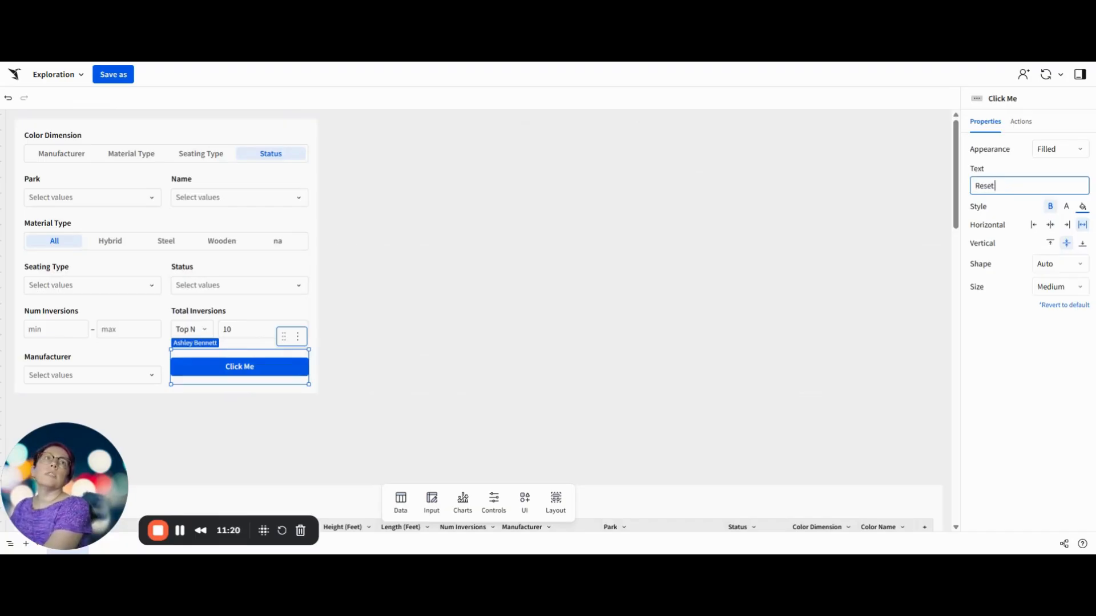
{"action": "type", "text": "Reset Filters"}
{"action": "key", "text": "Return"}
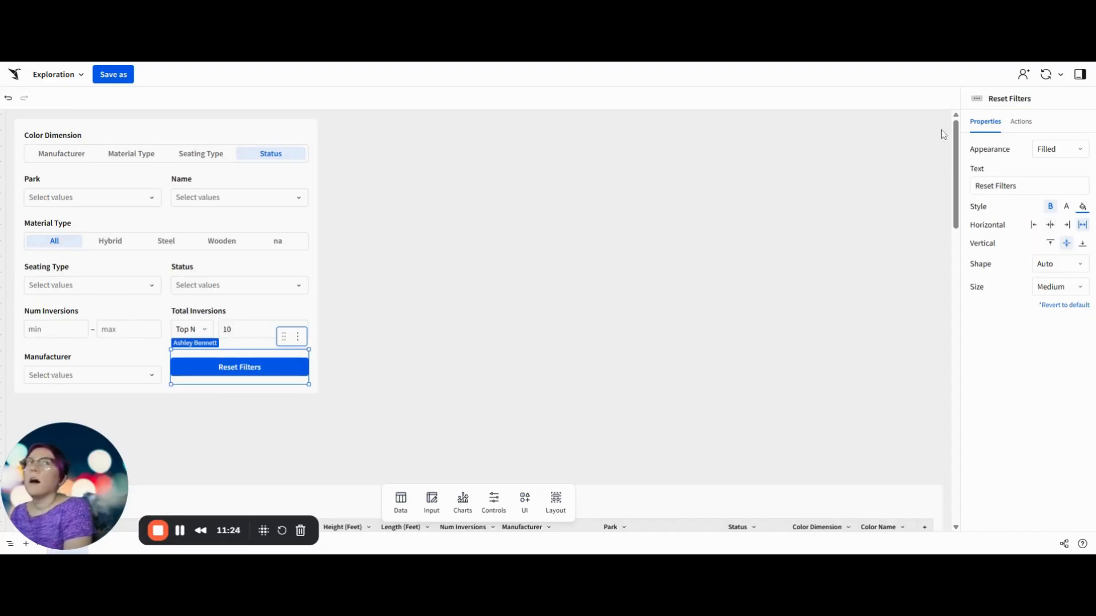
Step: Give the Reset Filters button a Clear control action with reset to published value enabled
{"action": "left_click", "coordinate": [1031, 124]}
{"action": "left_click", "coordinate": [1061, 194]}
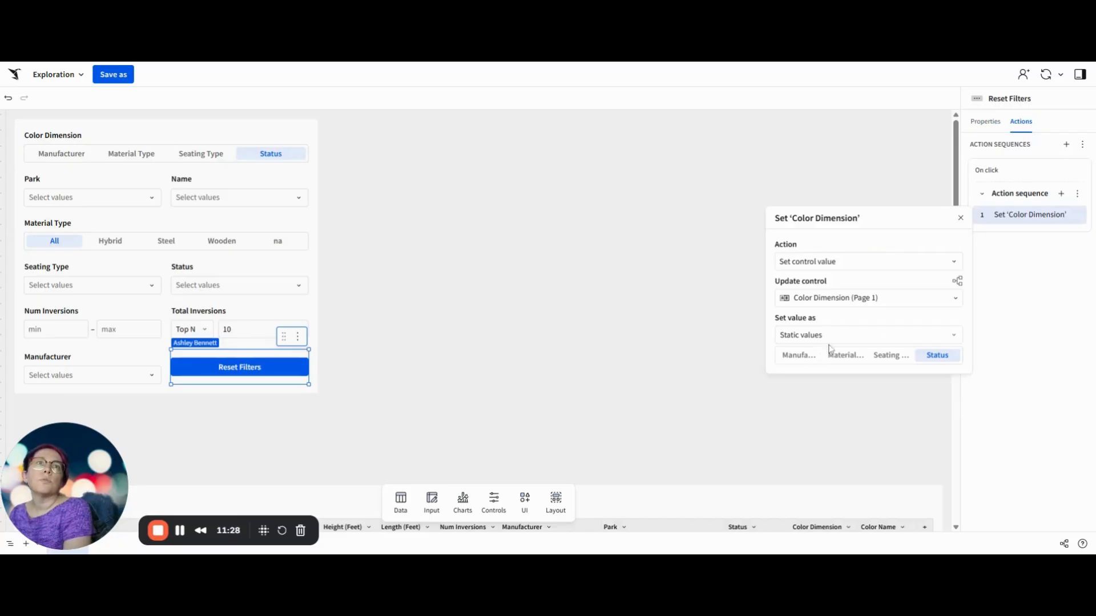
{"action": "left_click", "coordinate": [828, 298]}
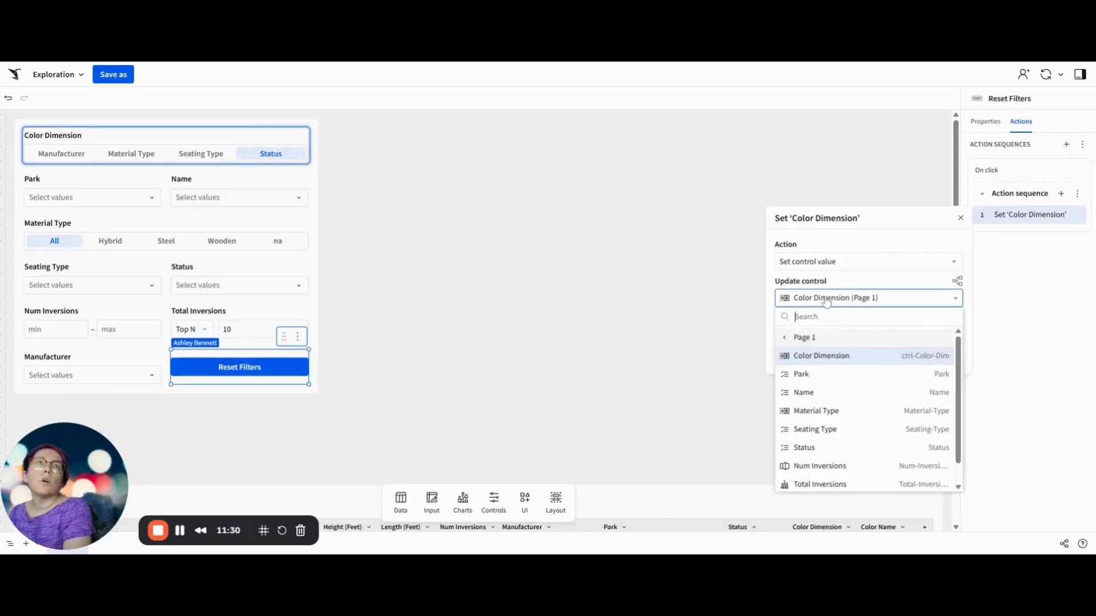
{"action": "left_click", "coordinate": [835, 263]}
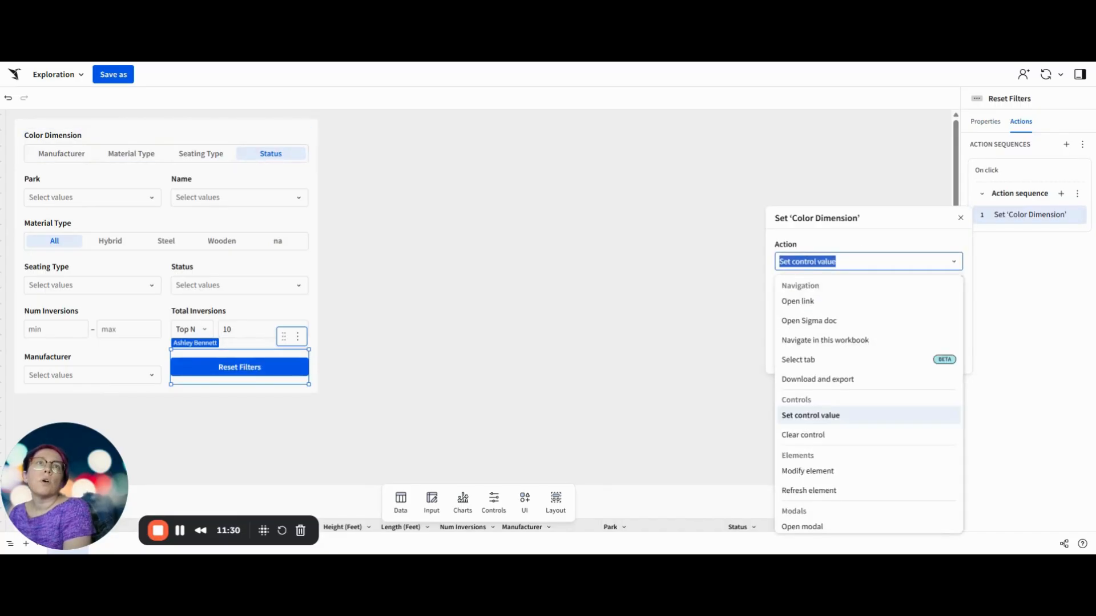
{"action": "left_click", "coordinate": [816, 435]}
{"action": "left_click", "coordinate": [779, 339]}
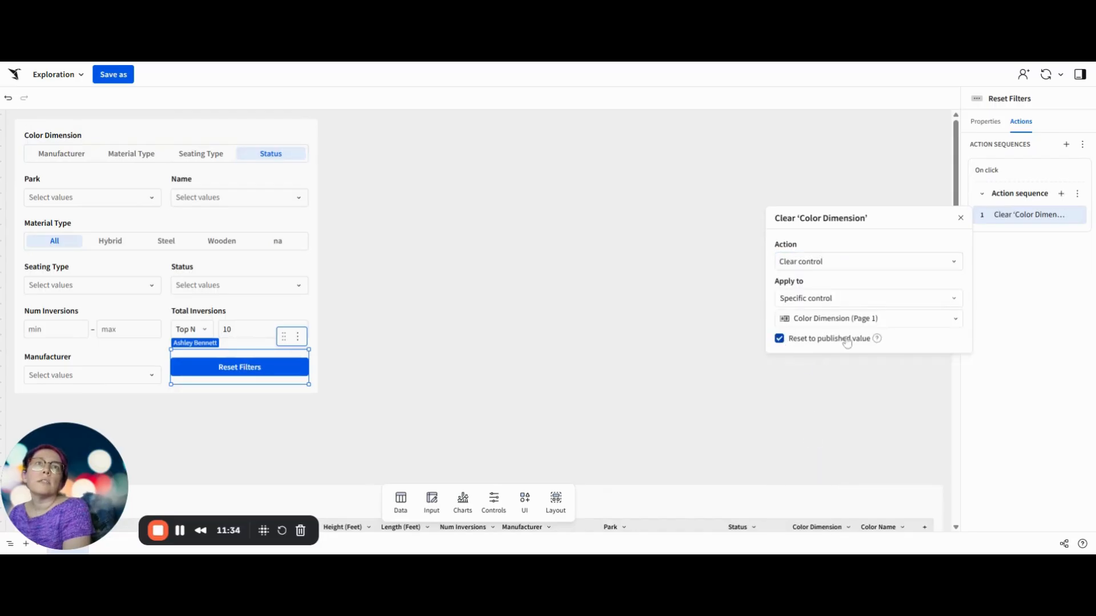
Step: Apply the button's clear action to the Filters container instead of a specific control
{"action": "left_click", "coordinate": [837, 301]}
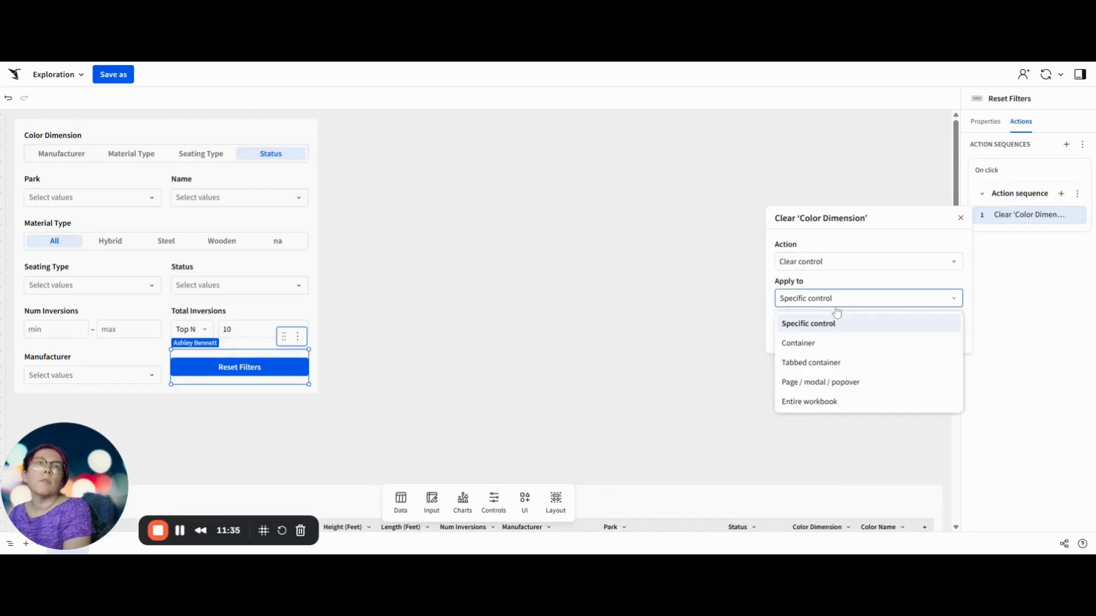
{"action": "left_click", "coordinate": [822, 343]}
{"action": "left_click", "coordinate": [819, 321]}
{"action": "left_click", "coordinate": [805, 377]}
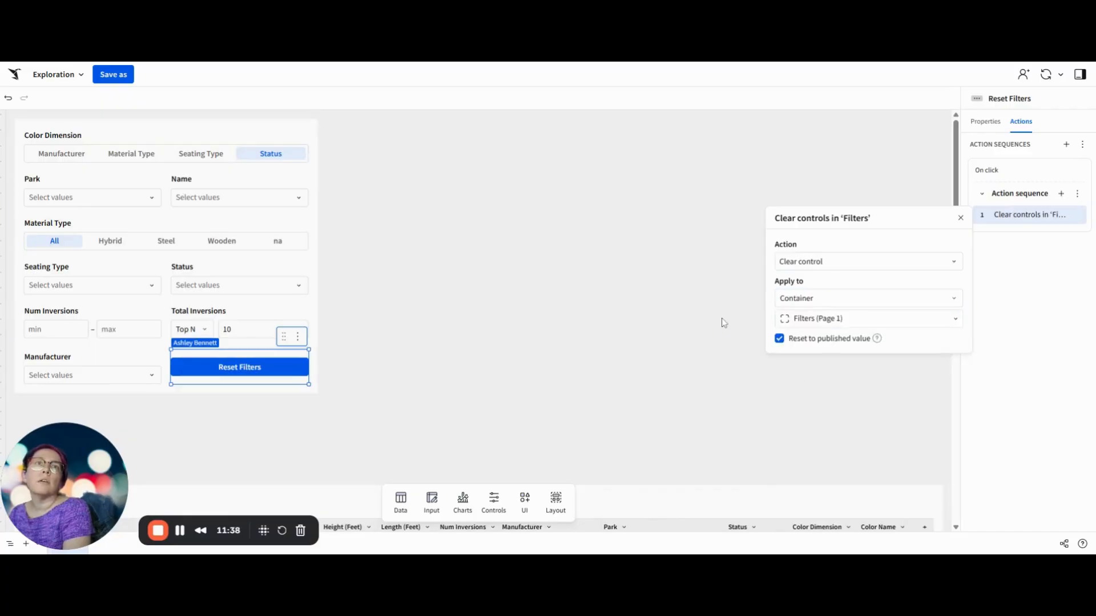
{"action": "left_click", "coordinate": [708, 303]}
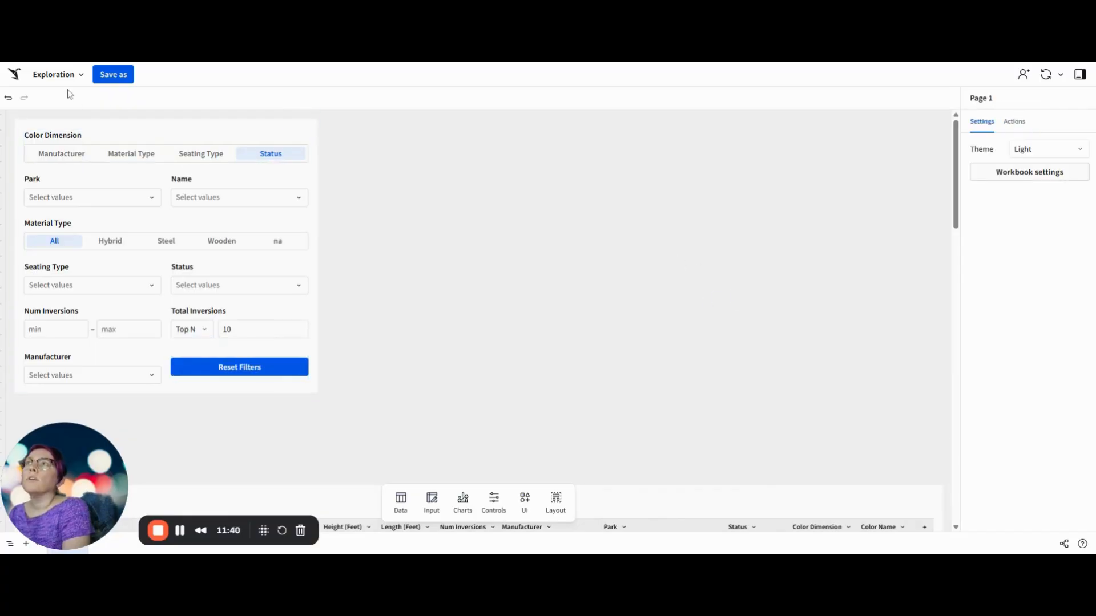
Step: Save the exploration as a workbook named 2025W32 Example in My documents
{"action": "left_click", "coordinate": [116, 78]}
{"action": "scroll", "coordinate": [545, 295], "scroll_direction": "down", "scroll_amount": 5}
{"action": "scroll", "coordinate": [518, 335], "scroll_direction": "up", "scroll_amount": 3}
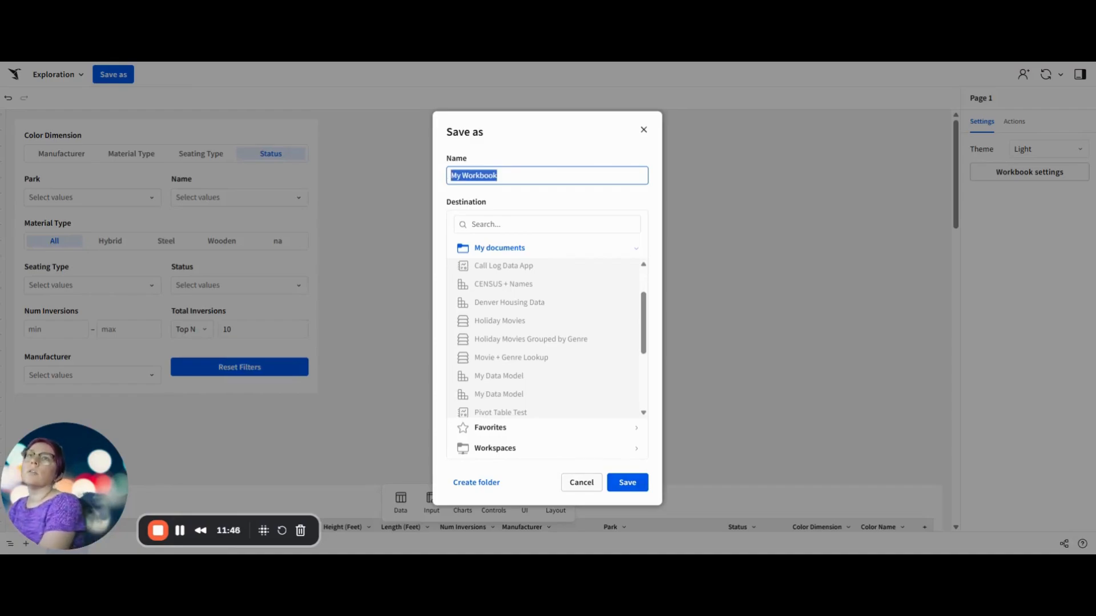
{"action": "type", "text": "2025W32 Example"}
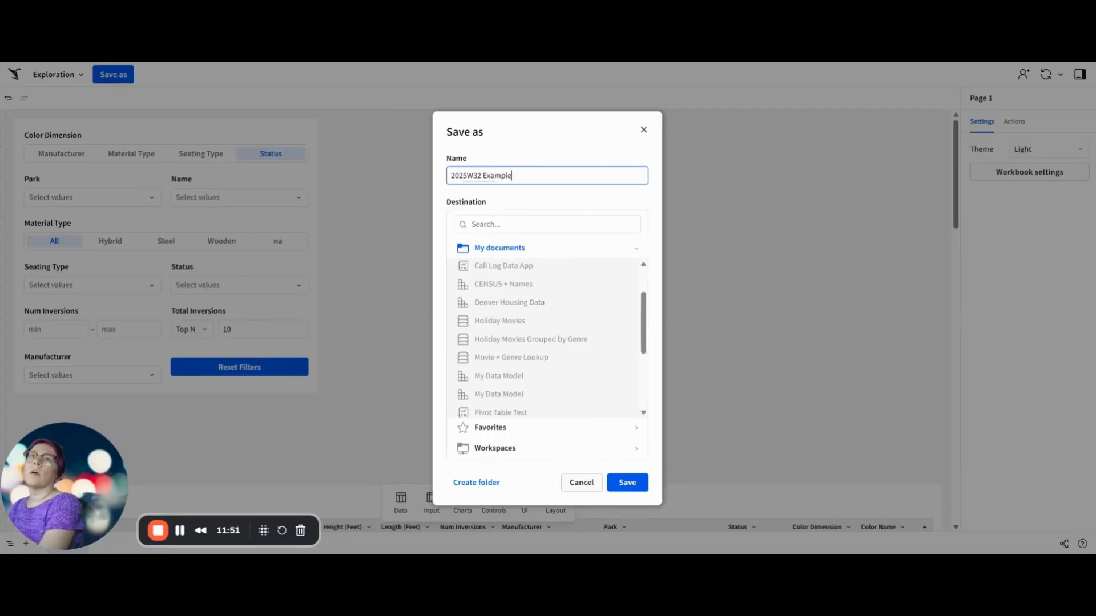
{"action": "key", "text": "Return"}
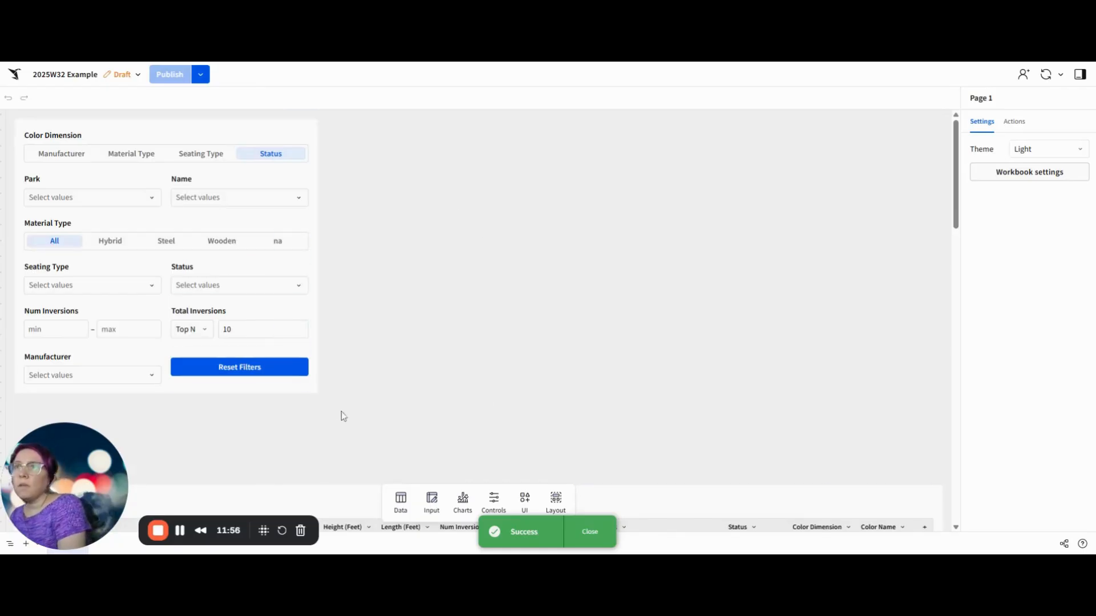
Step: Review the Reset Filters button's action settings, including its target container and reset option
{"action": "left_click", "coordinate": [274, 353]}
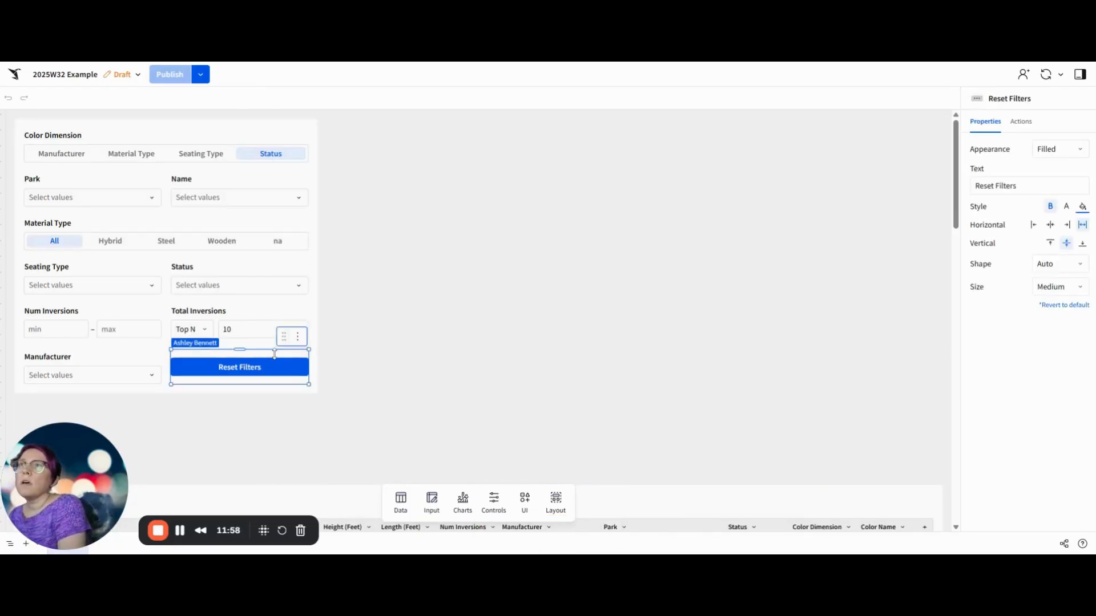
{"action": "left_click", "coordinate": [1021, 122]}
{"action": "left_click", "coordinate": [1078, 216]}
{"action": "left_click", "coordinate": [1035, 236]}
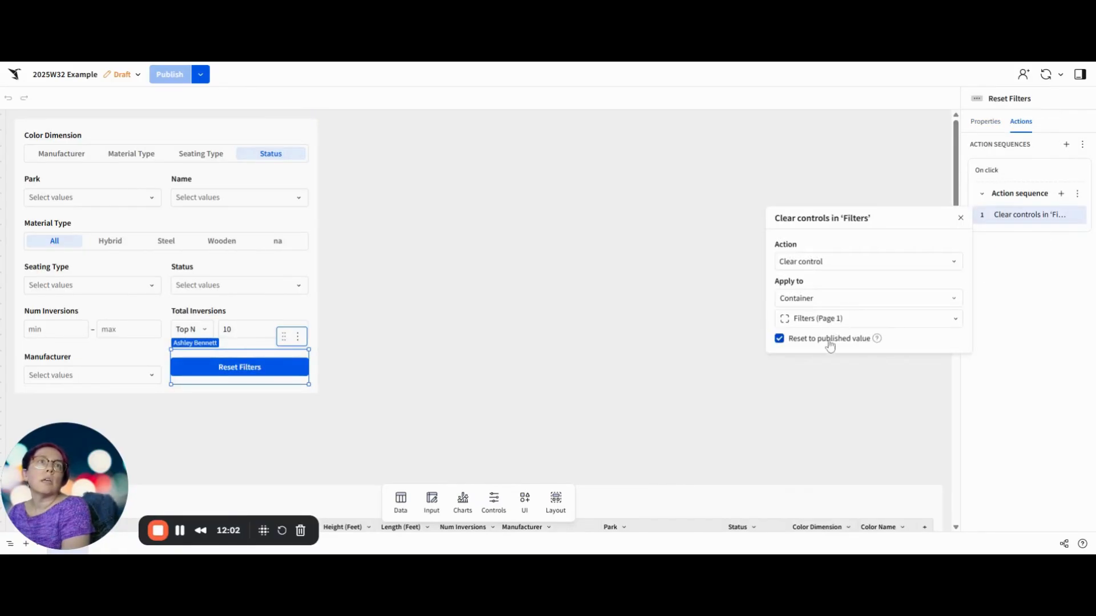
{"action": "left_click", "coordinate": [402, 279]}
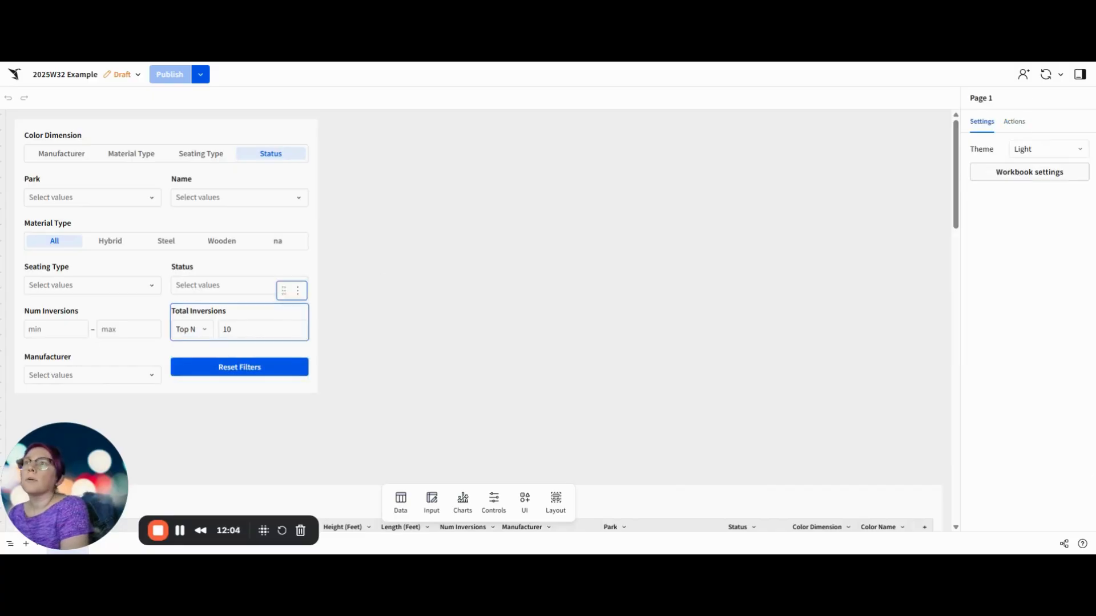
Step: Test the Reset Filters button by setting Total Inversions to Top N 5 and Park to Kings Island, and reset the controls
{"action": "left_click", "coordinate": [228, 329]}
{"action": "type", "text": "5"}
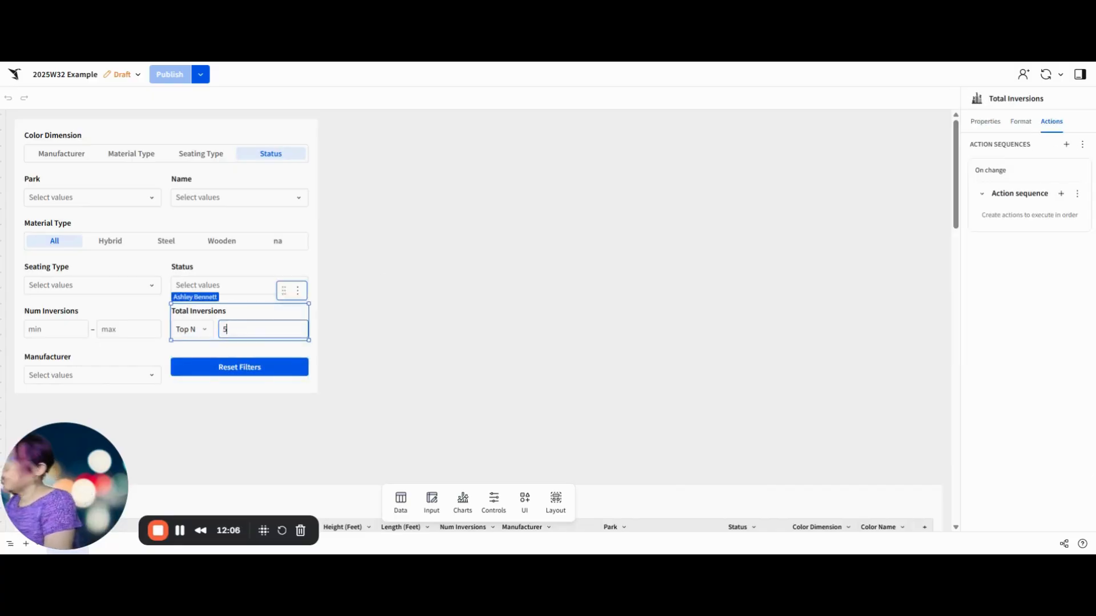
{"action": "left_click", "coordinate": [228, 211]}
{"action": "left_click", "coordinate": [125, 202]}
{"action": "left_click", "coordinate": [126, 203]}
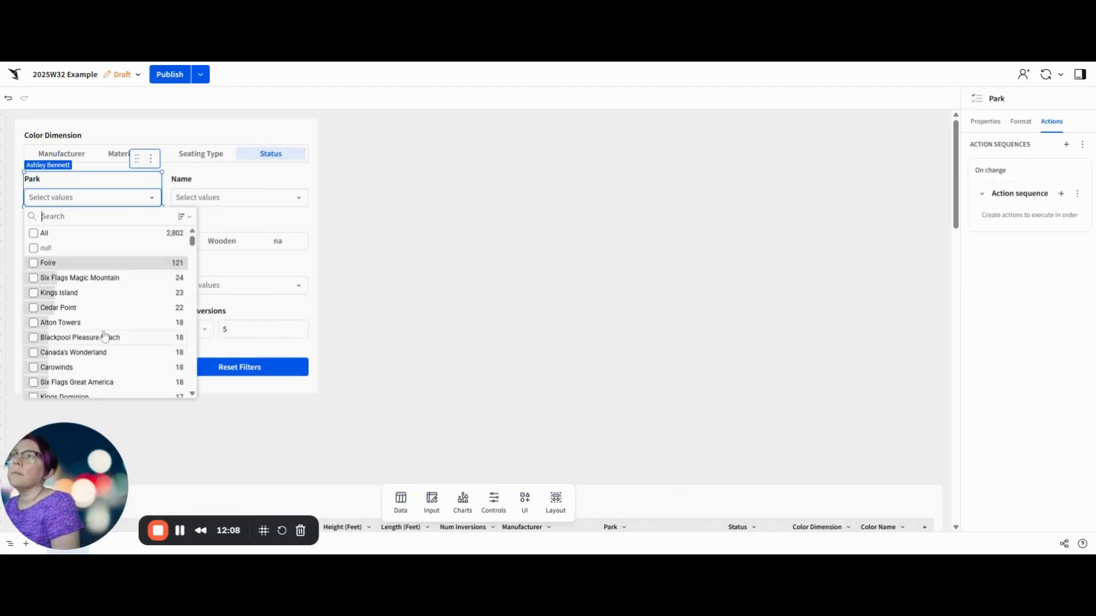
{"action": "left_click", "coordinate": [100, 294]}
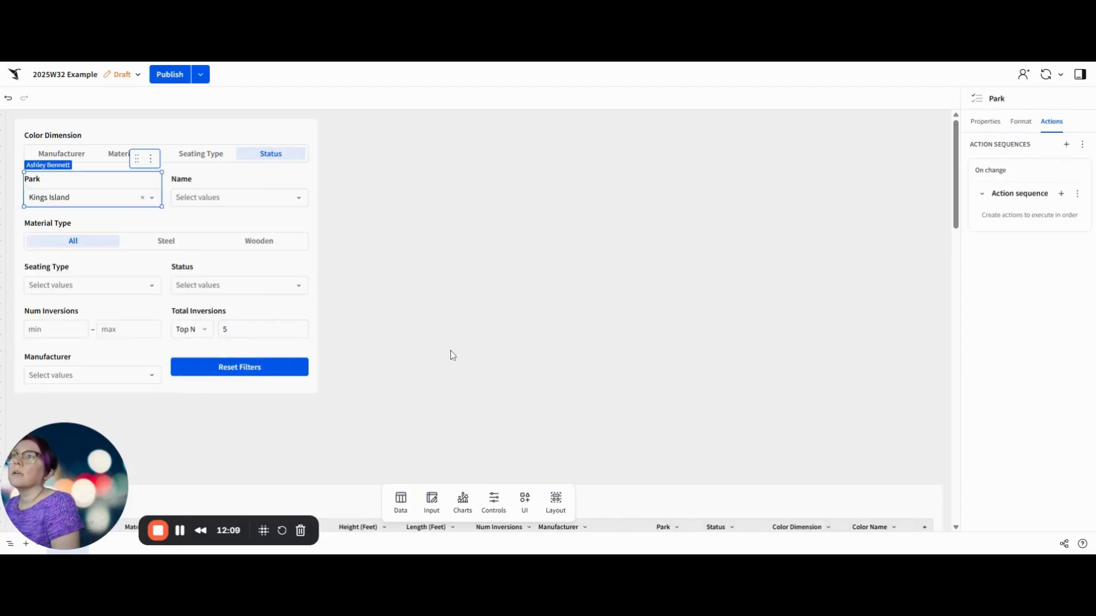
{"action": "left_click", "coordinate": [247, 374]}
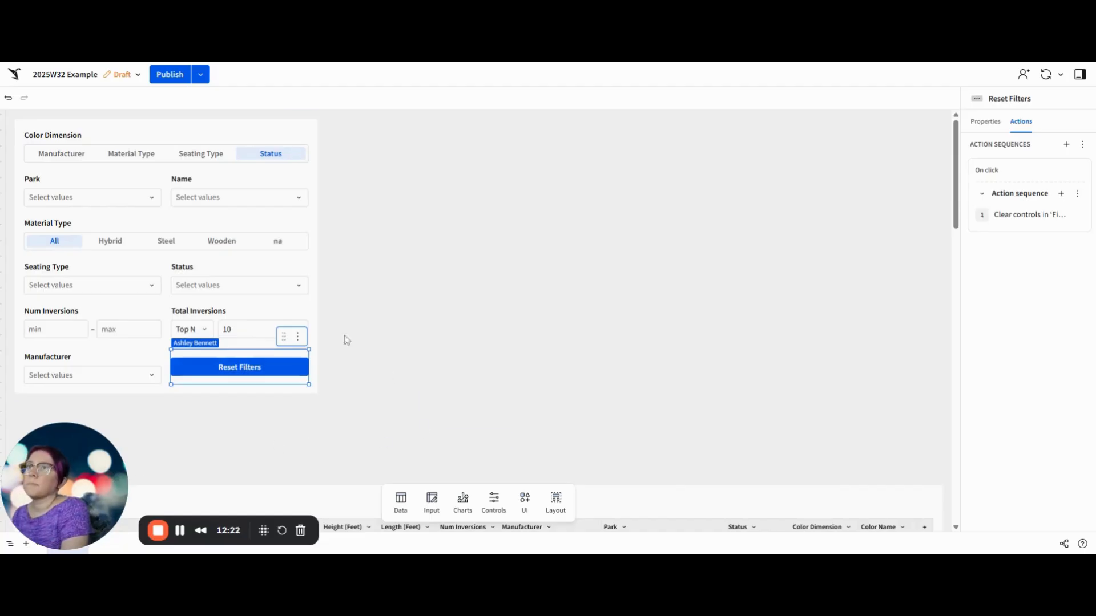
{"action": "left_click", "coordinate": [277, 119]}
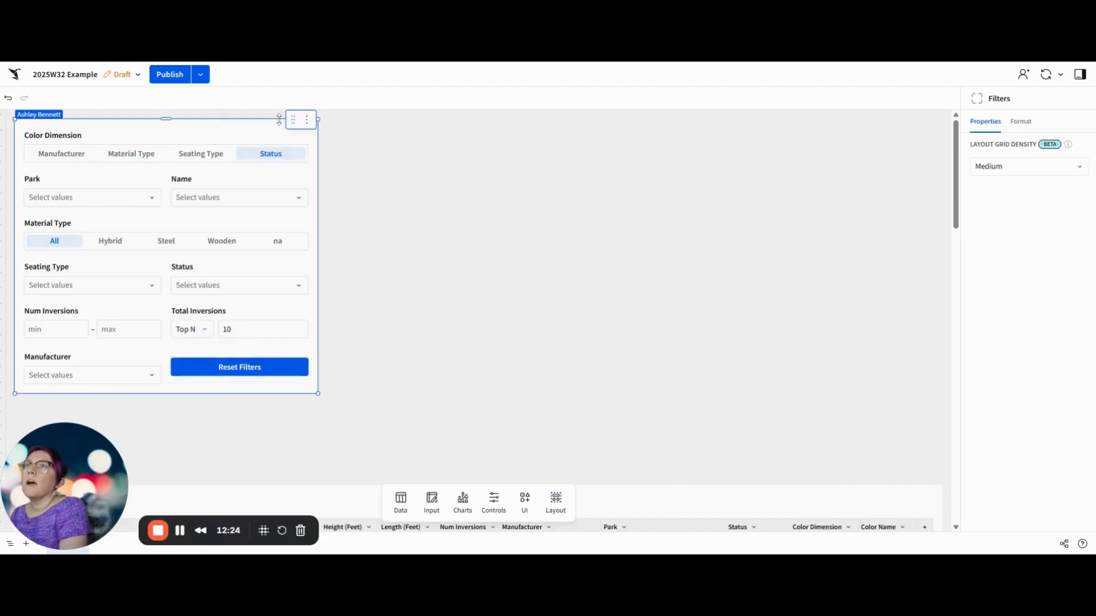
{"action": "left_click", "coordinate": [307, 120]}
{"action": "mouse_move", "coordinate": [262, 197]}
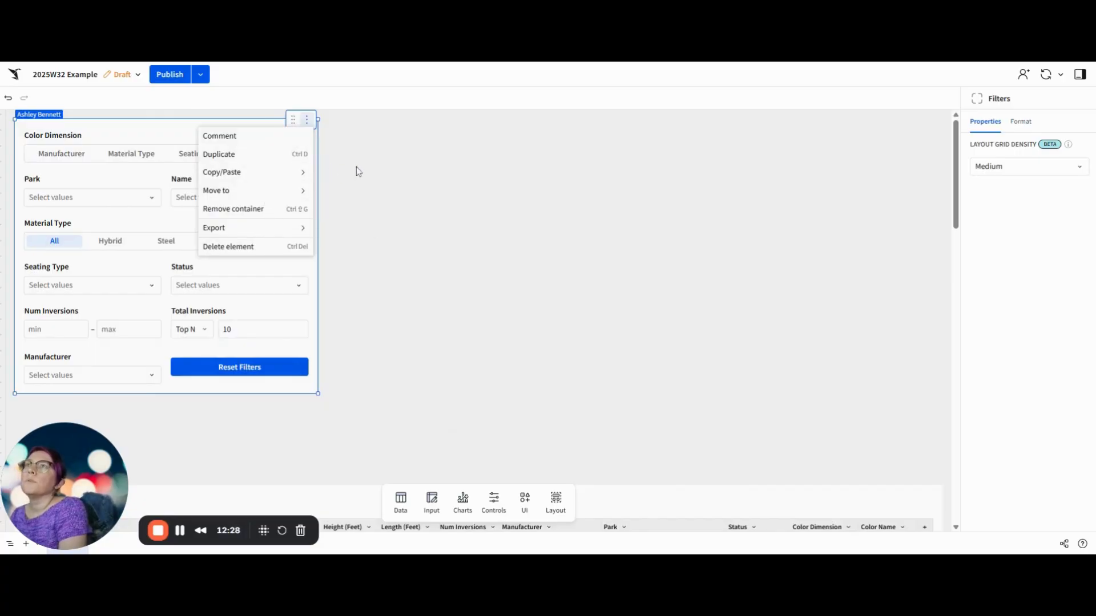
{"action": "left_click", "coordinate": [393, 172]}
{"action": "left_click", "coordinate": [467, 171]}
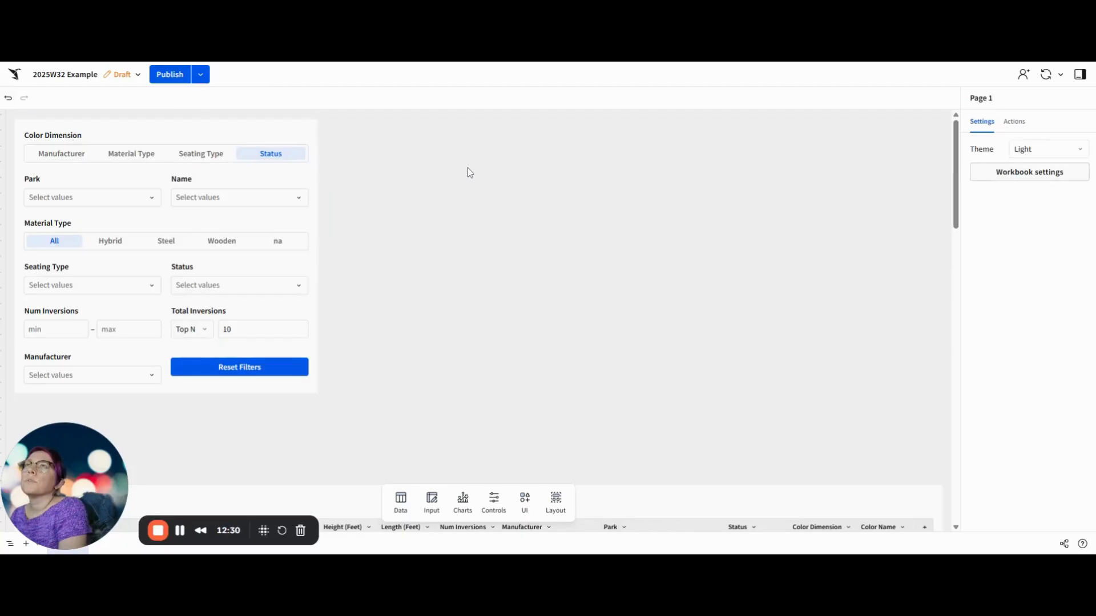
Step: Move the Height and Length scatter plot and the Inversions by Park bar chart together to a new page
{"action": "scroll", "coordinate": [346, 350], "scroll_direction": "down", "scroll_amount": 10}
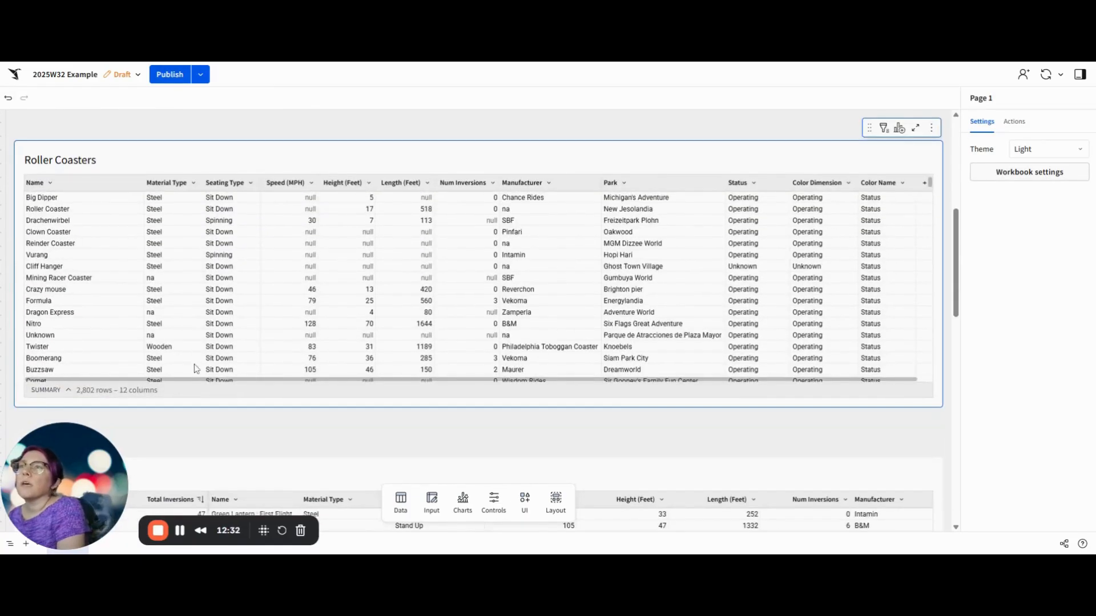
{"action": "scroll", "coordinate": [169, 439], "scroll_direction": "down", "scroll_amount": 5}
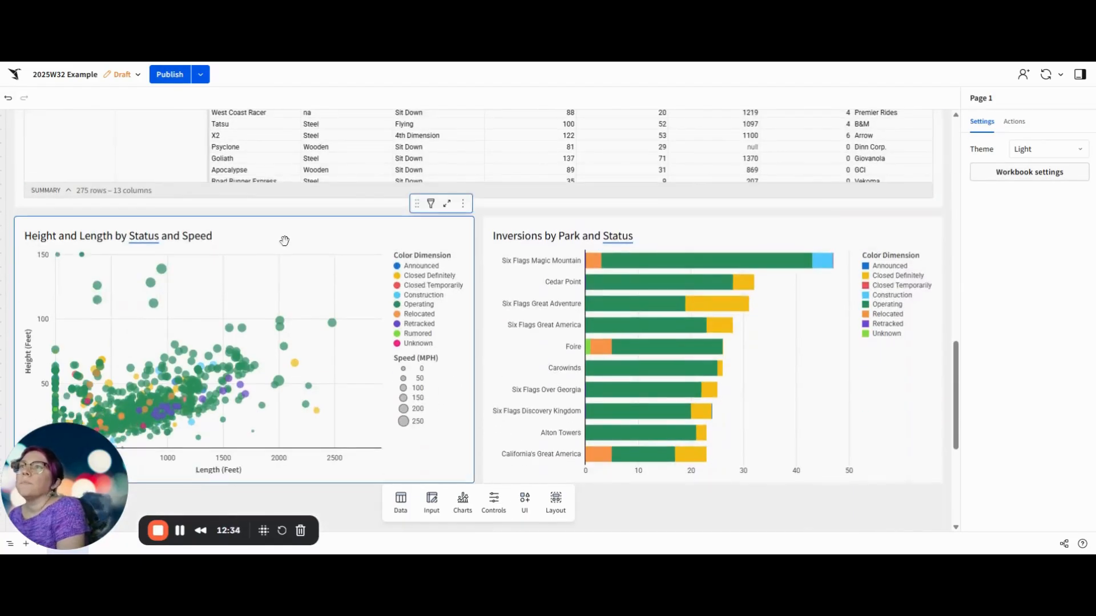
{"action": "scroll", "coordinate": [298, 238], "scroll_direction": "up", "scroll_amount": 5}
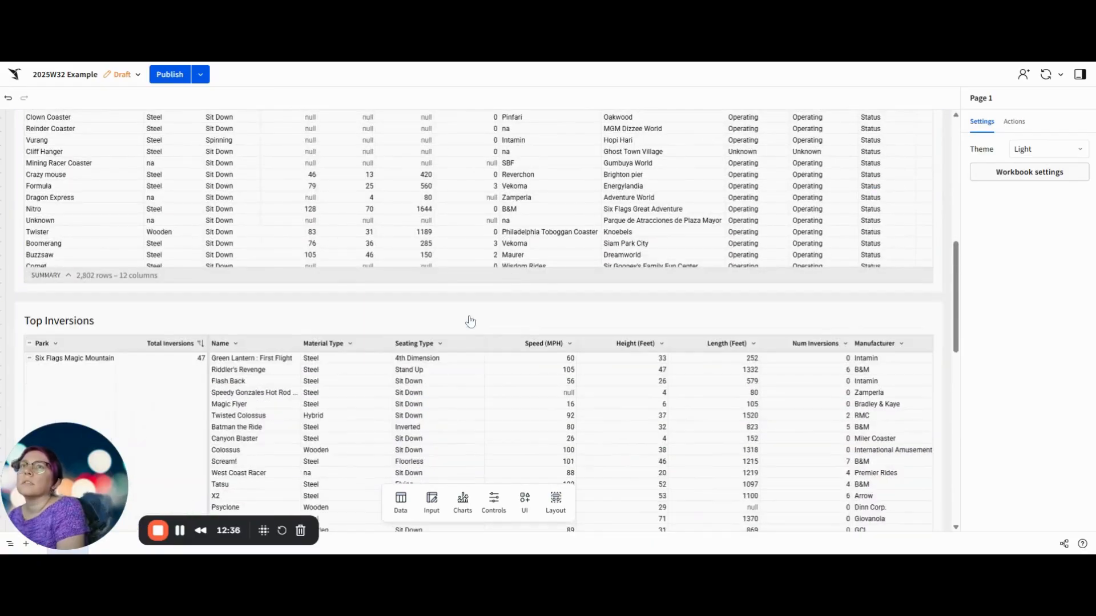
{"action": "scroll", "coordinate": [231, 308], "scroll_direction": "down", "scroll_amount": 4}
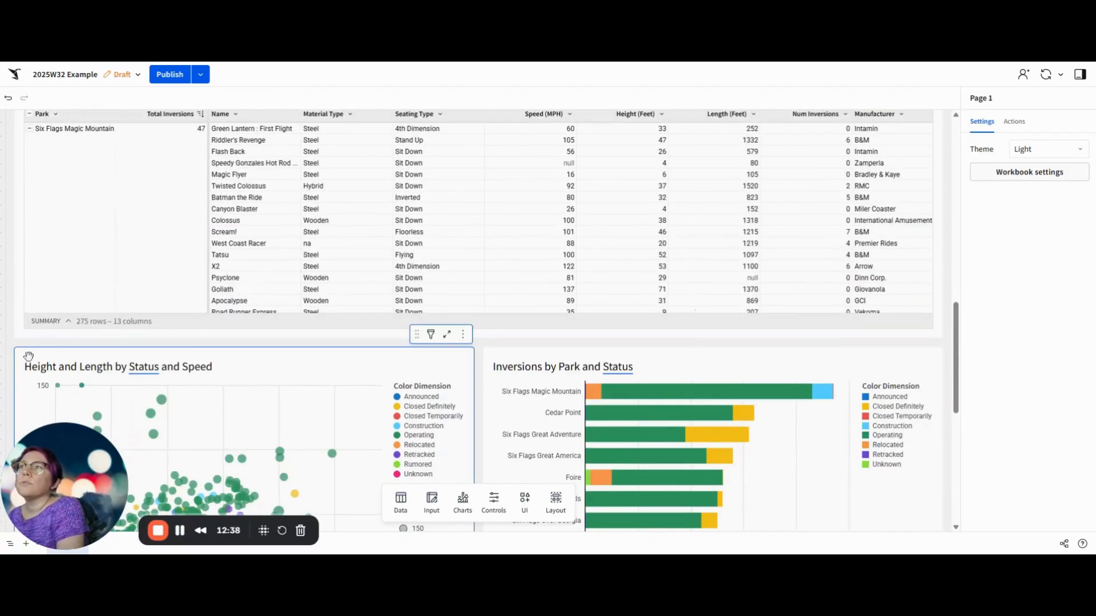
{"action": "left_click", "coordinate": [30, 357]}
{"action": "left_click", "coordinate": [873, 386], "text": "shift"}
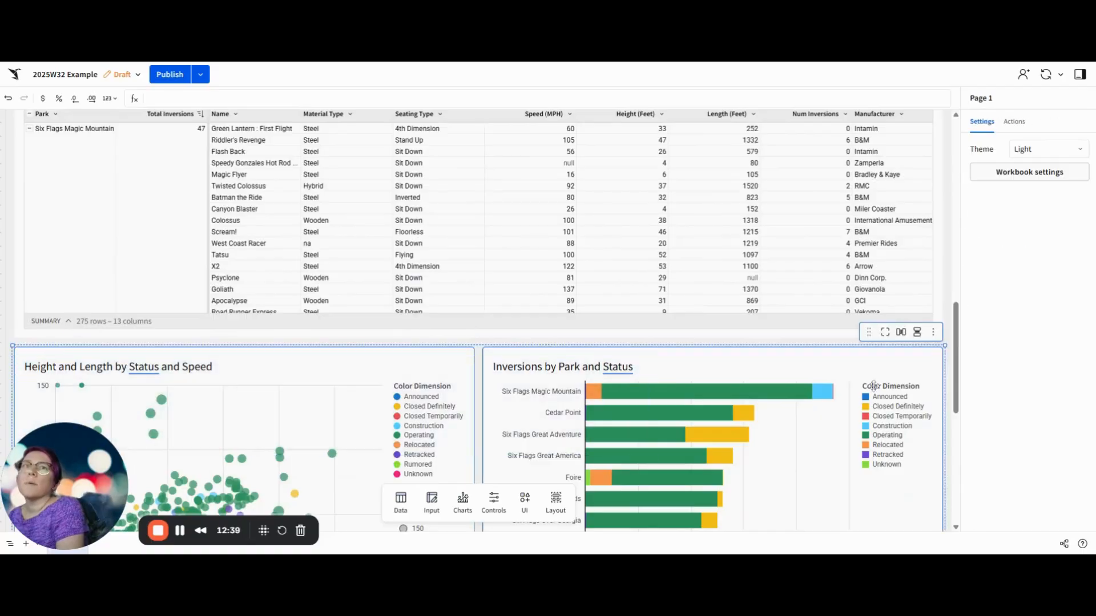
{"action": "left_click", "coordinate": [935, 336]}
{"action": "mouse_move", "coordinate": [976, 360]}
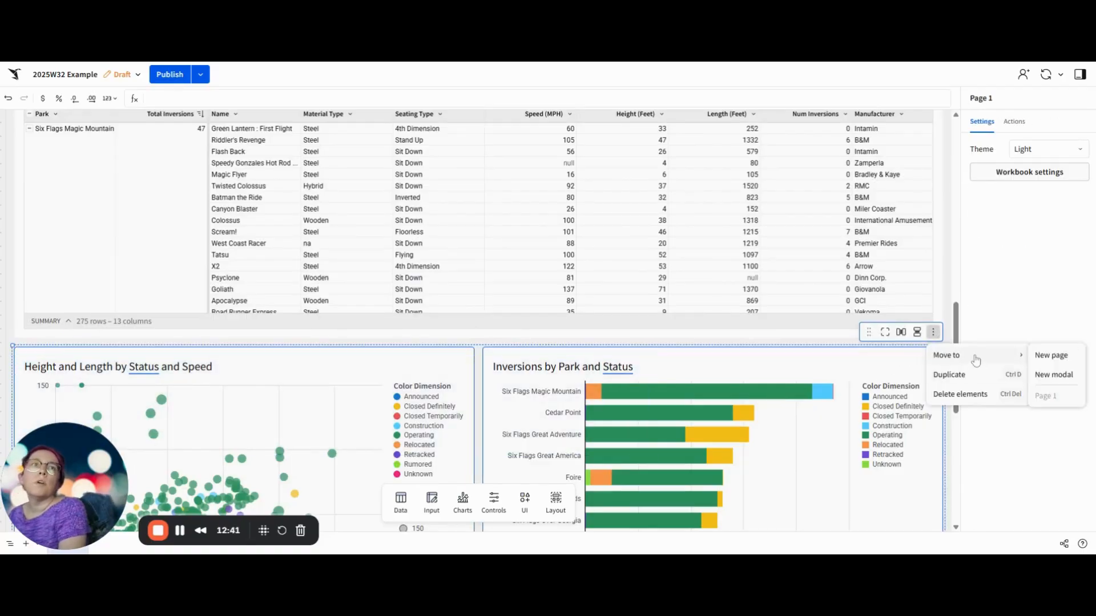
{"action": "left_click", "coordinate": [1065, 362]}
Step: Rename Page 1 to Data and Page 2 to Coasters
{"action": "left_click_drag", "start_coordinate": [61, 480], "coordinate": [920, 467]}
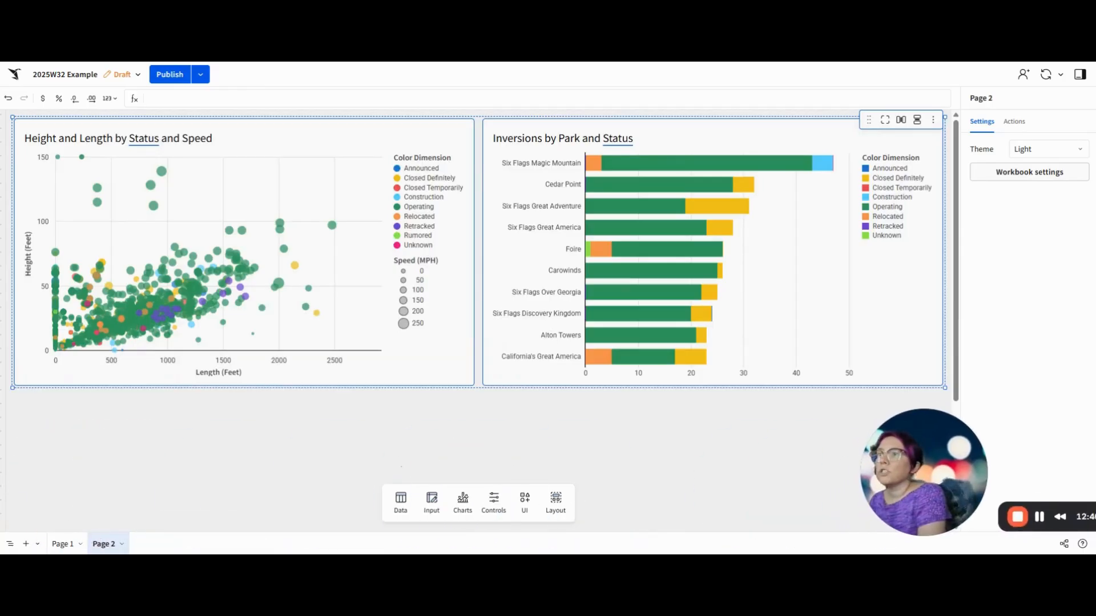
{"action": "double_click", "coordinate": [64, 547]}
{"action": "type", "text": "Da"}
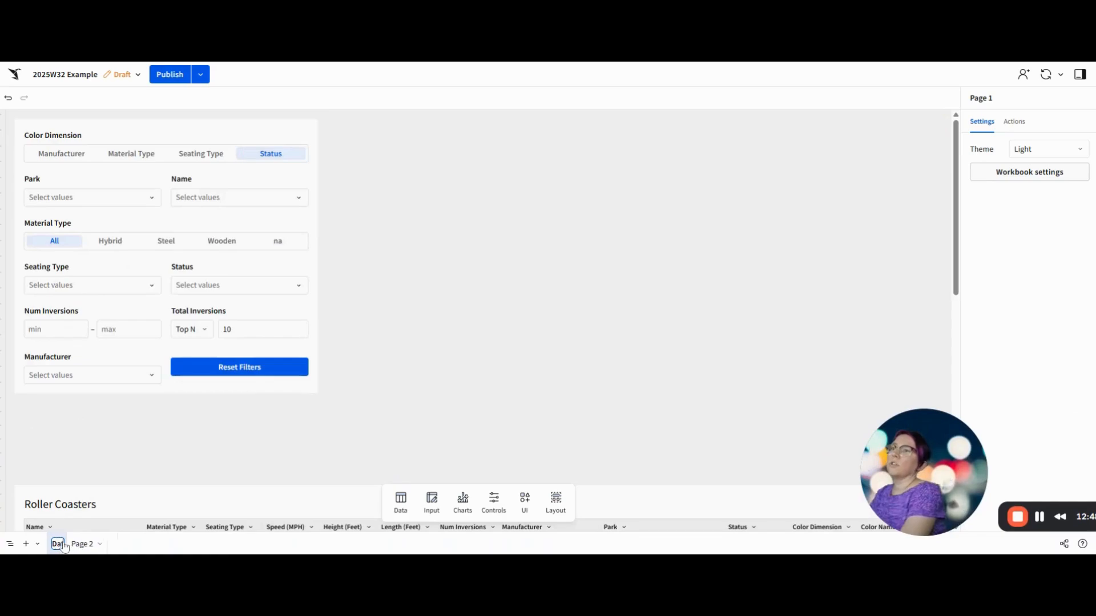
{"action": "type", "text": "ta"}
{"action": "key", "text": "Return"}
{"action": "double_click", "coordinate": [96, 544]}
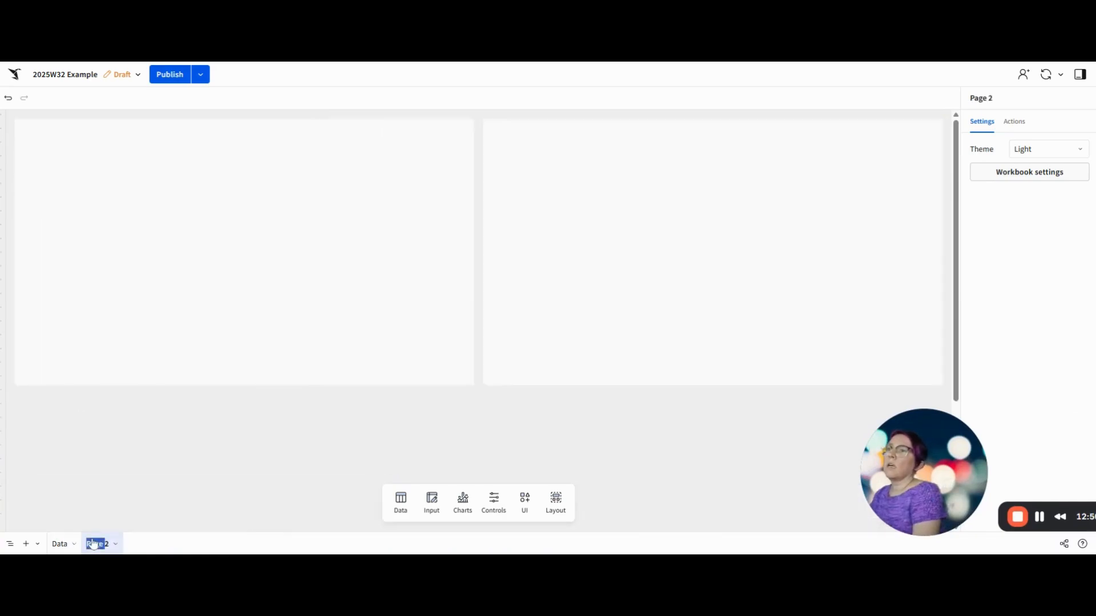
{"action": "type", "text": "Coasters"}
{"action": "key", "text": "Return"}
Step: Hide the Data page and return to the Coasters page
{"action": "right_click", "coordinate": [101, 543]}
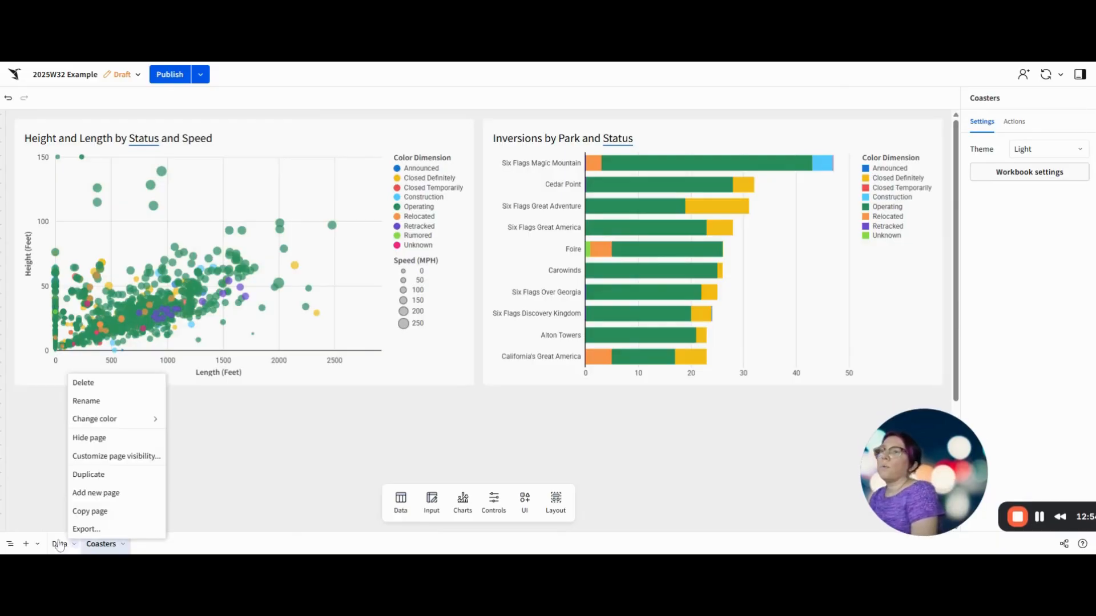
{"action": "left_click", "coordinate": [135, 438]}
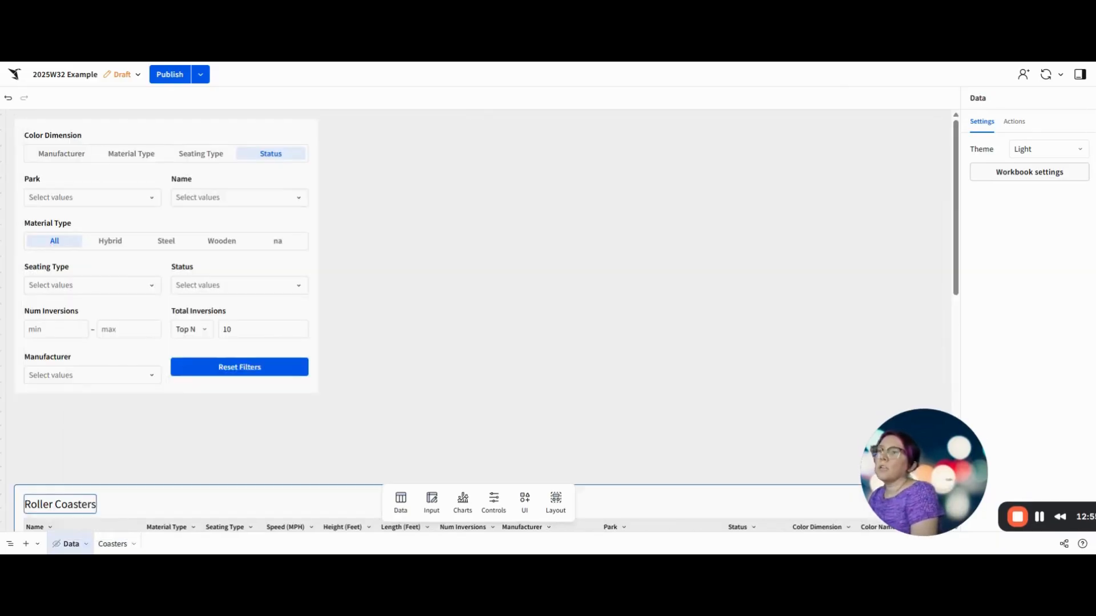
{"action": "left_click", "coordinate": [115, 546]}
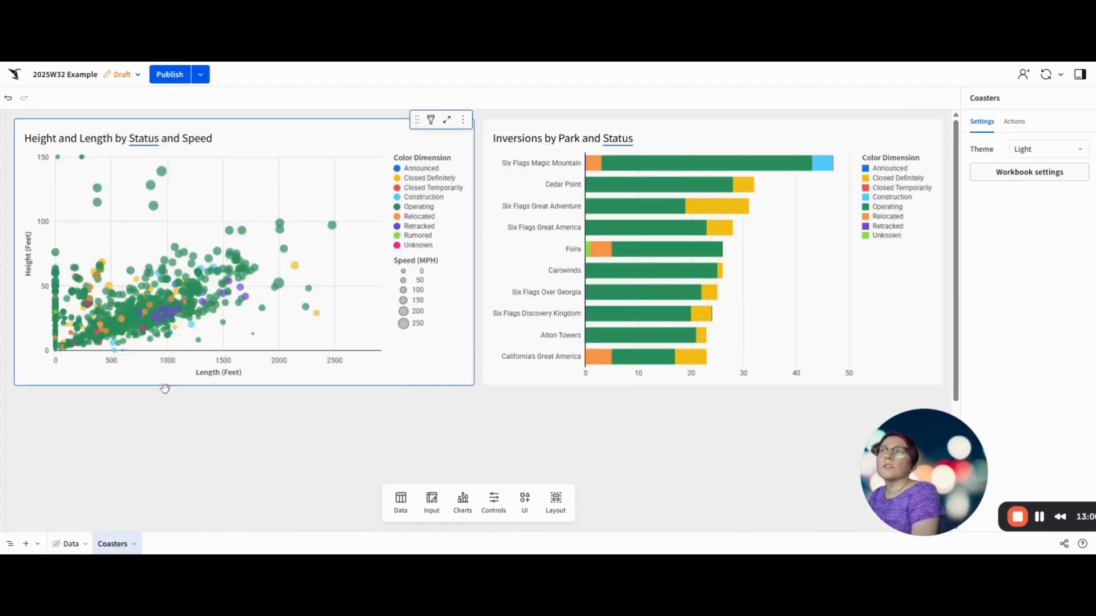
Step: Add an empty text element above the Height and Length chart on the Coasters page
{"action": "left_click", "coordinate": [524, 502]}
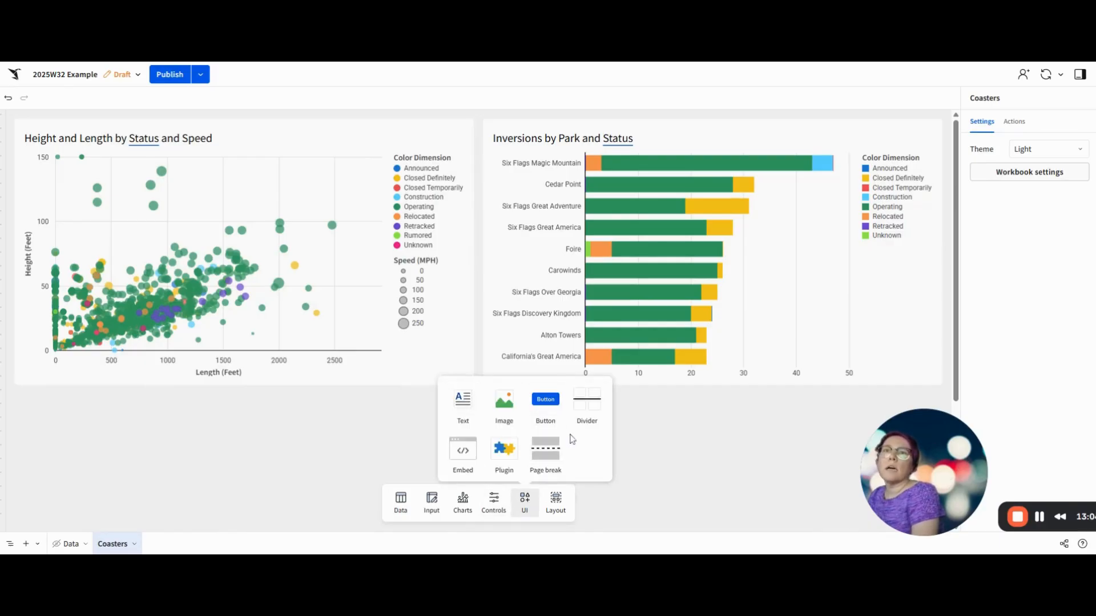
{"action": "left_click_drag", "start_coordinate": [463, 403], "coordinate": [109, 117]}
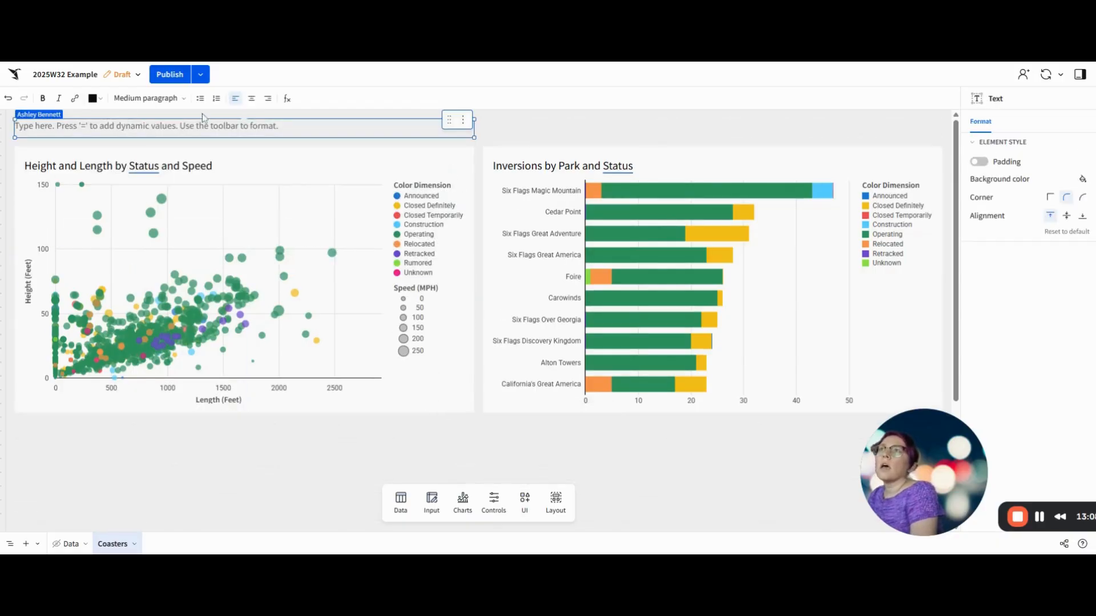
{"action": "left_click", "coordinate": [150, 116]}
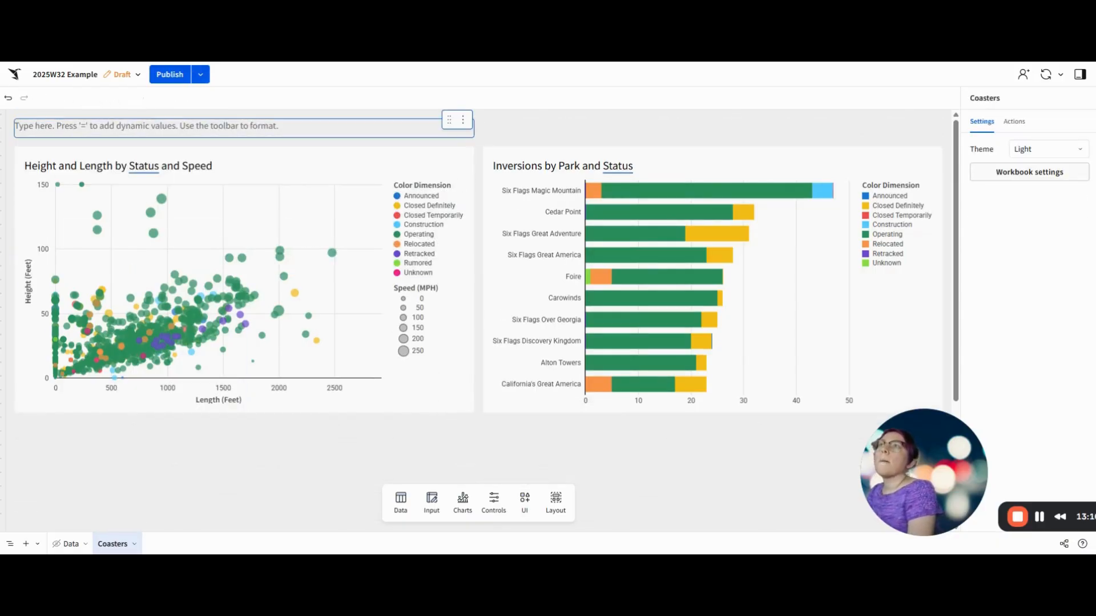
Step: Style the empty text element above the charts as a Medium heading and title it "Roller Coasters"
{"action": "left_click", "coordinate": [145, 125]}
{"action": "left_click", "coordinate": [148, 98]}
{"action": "left_click", "coordinate": [142, 130]}
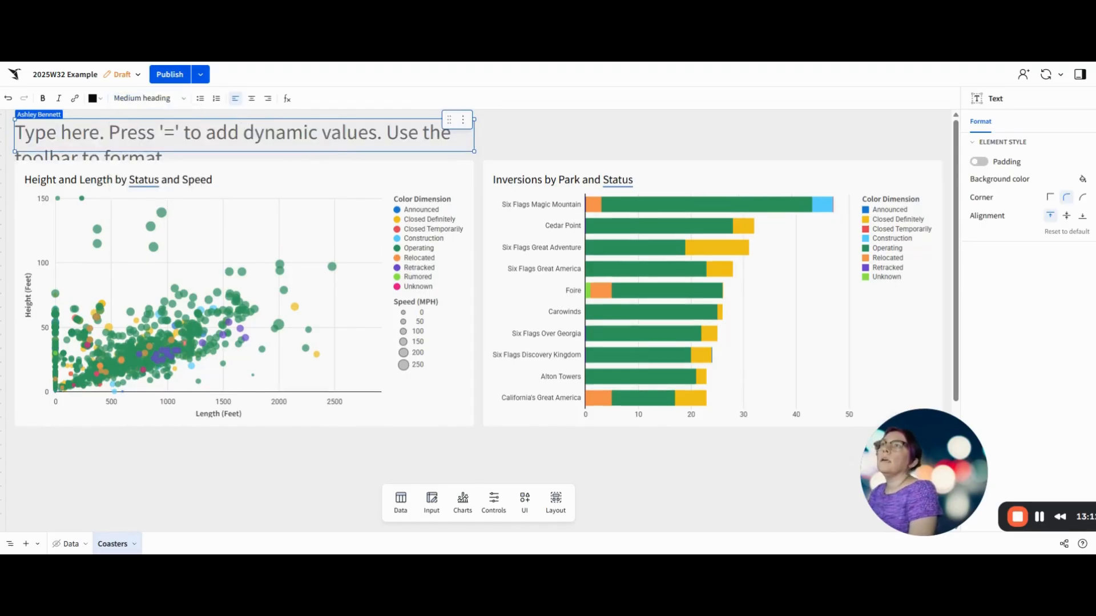
{"action": "type", "text": "Roller Coasters"}
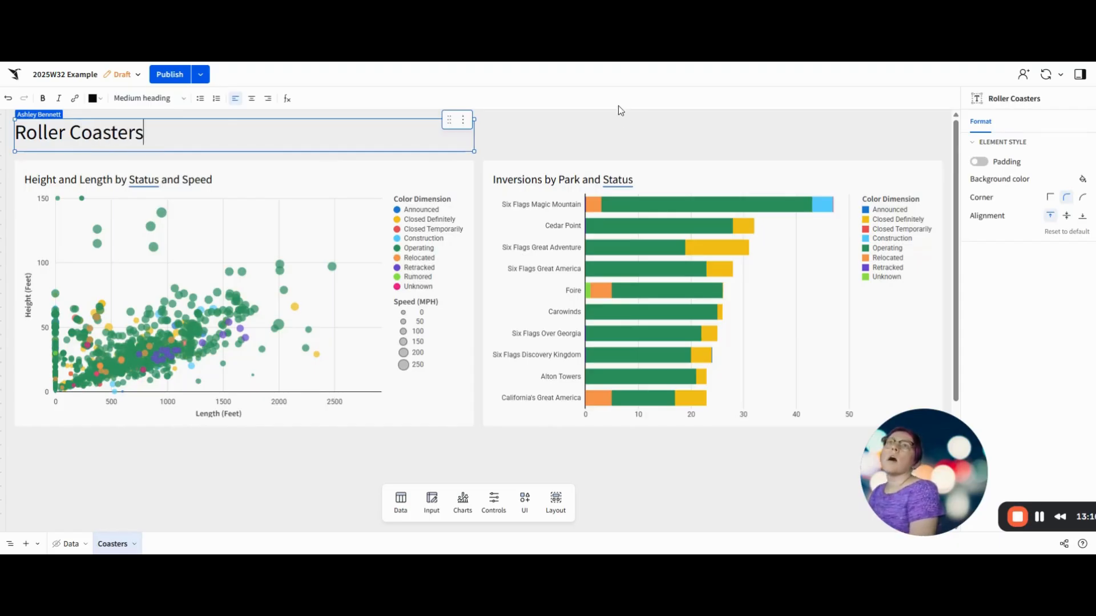
Step: Add a popover trigger button above the right end of the Inversions by Park chart on the Coasters page
{"action": "left_click", "coordinate": [597, 151]}
{"action": "left_click", "coordinate": [555, 500]}
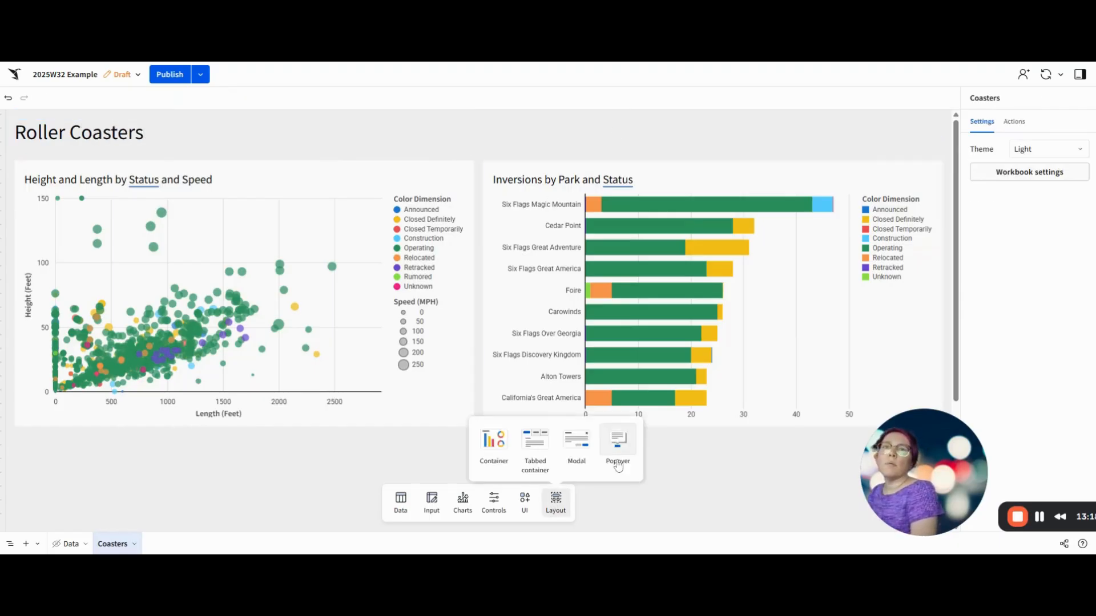
{"action": "left_click_drag", "start_coordinate": [618, 447], "coordinate": [845, 117]}
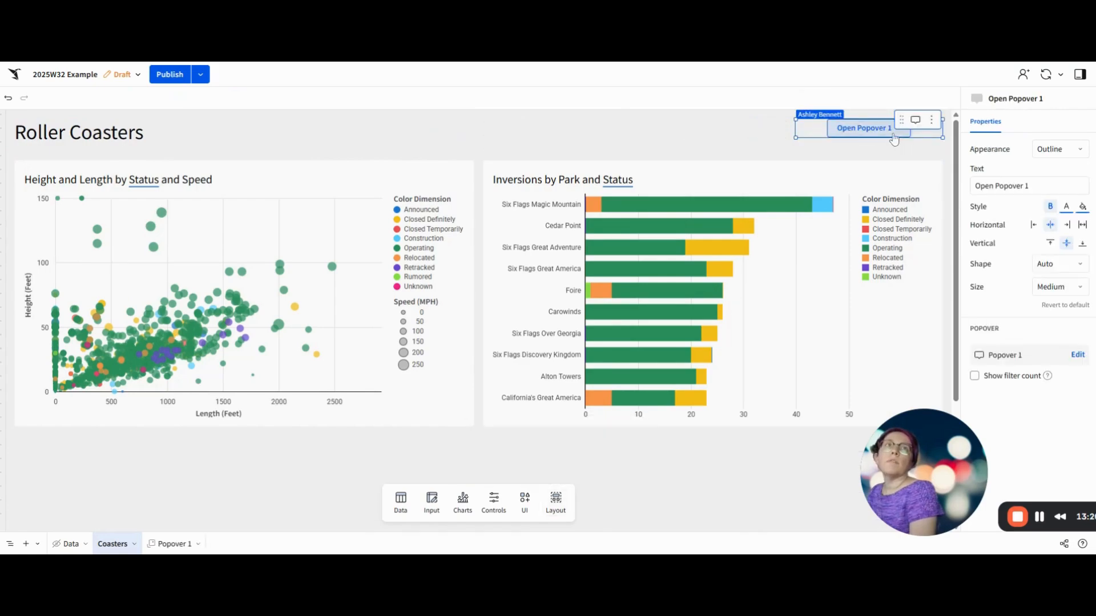
Step: Move the Filters container from the Data page into Popover 1
{"action": "left_click", "coordinate": [67, 544]}
{"action": "left_click", "coordinate": [265, 121]}
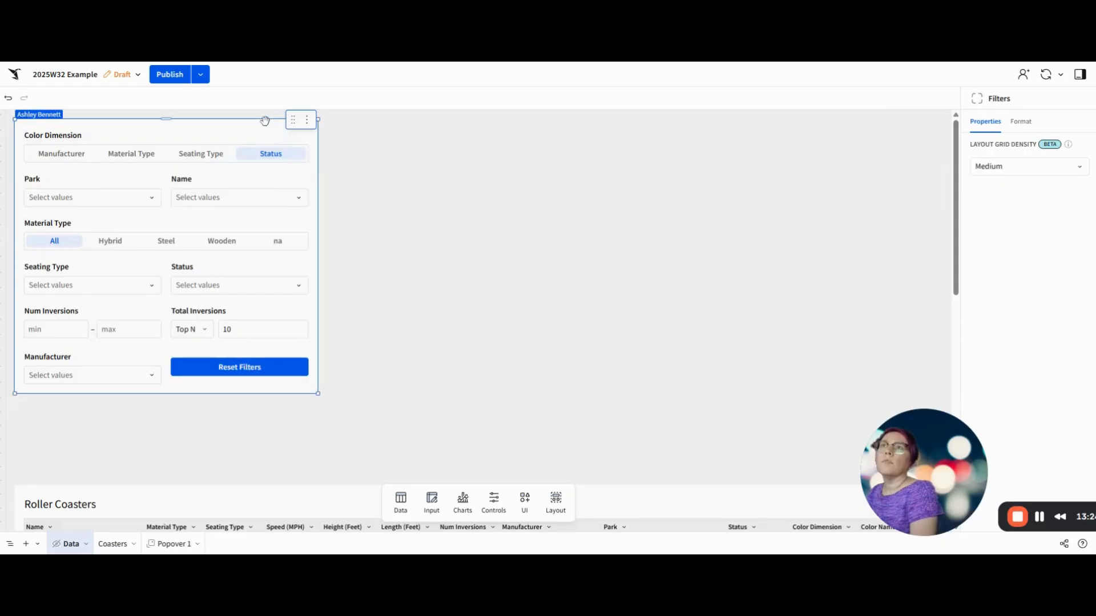
{"action": "left_click", "coordinate": [307, 121]}
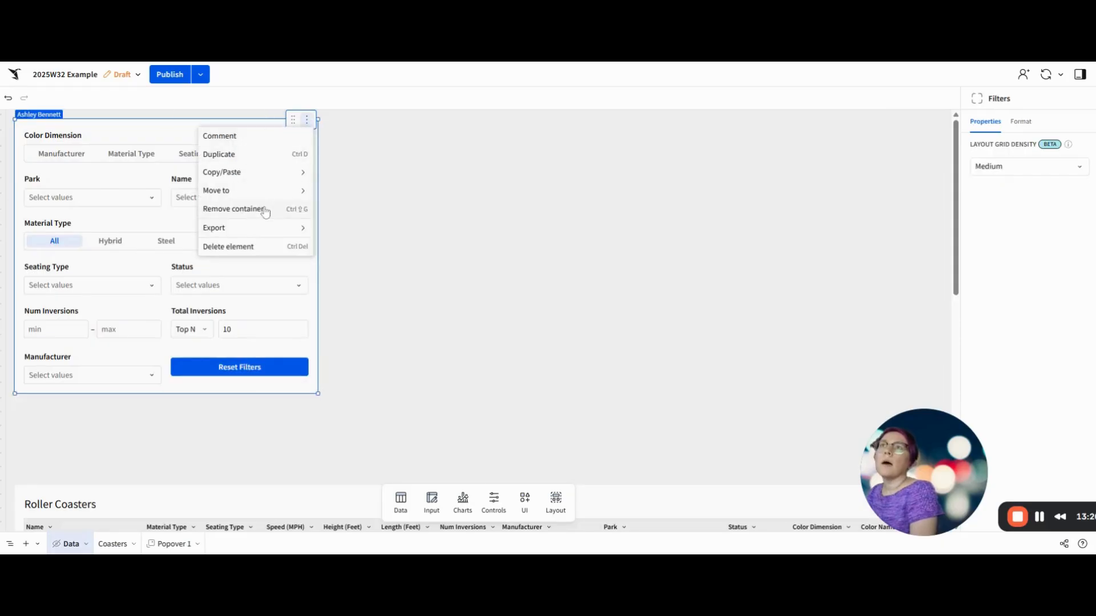
{"action": "mouse_move", "coordinate": [280, 195]}
{"action": "left_click", "coordinate": [337, 265]}
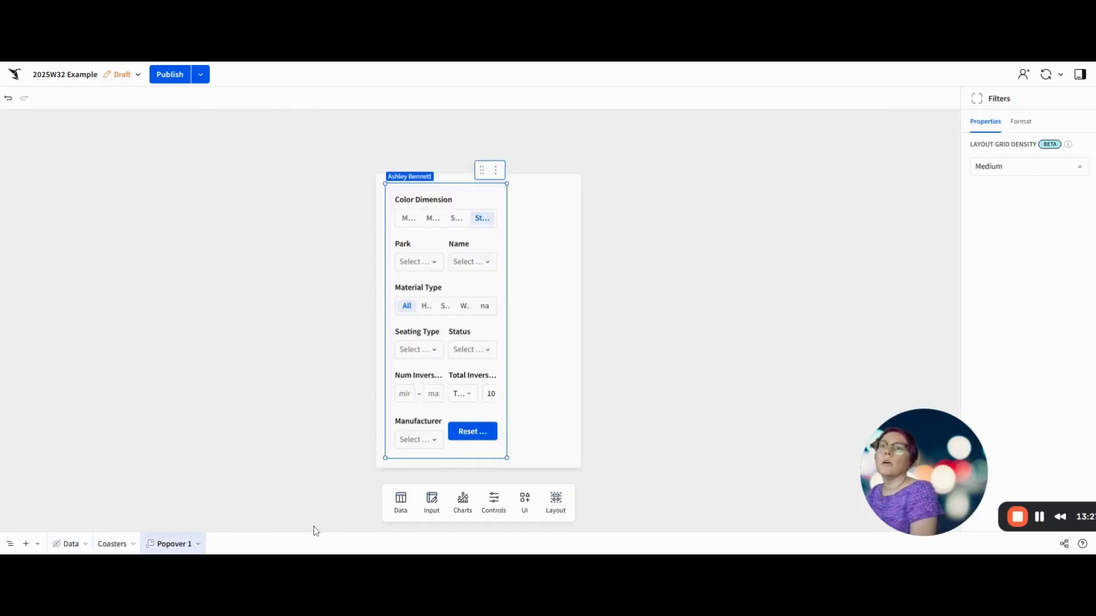
Step: Rename Popover 1 to "Popover Filters"
{"action": "double_click", "coordinate": [189, 544]}
{"action": "type", "text": "Popover Filters"}
{"action": "key", "text": "Return"}
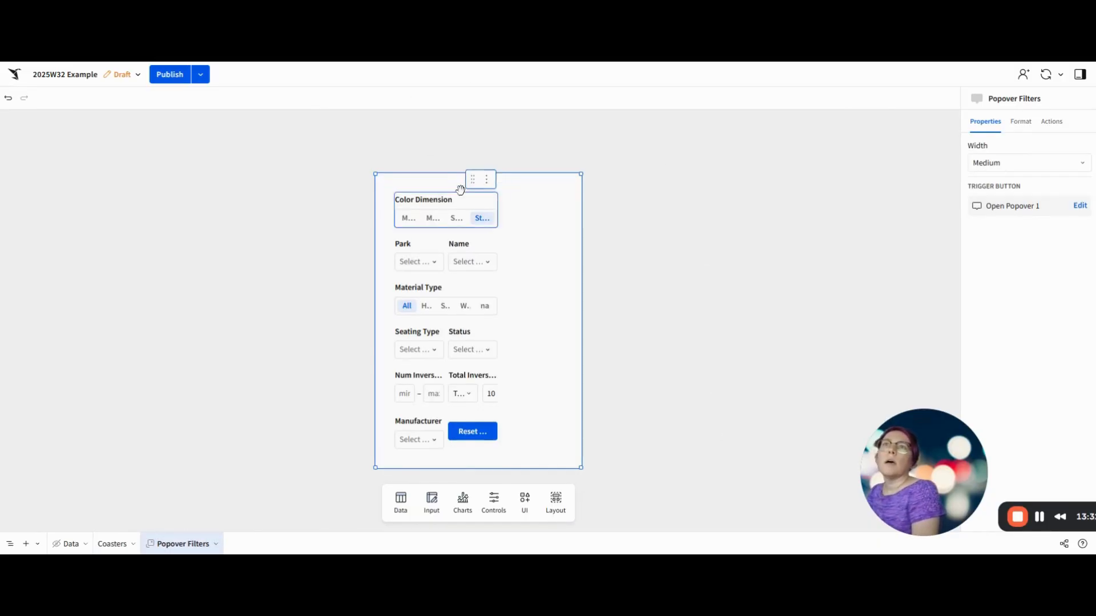
Step: Widen the Filters container to fill the popover and set the popover's width to Extra large
{"action": "left_click", "coordinate": [459, 190]}
{"action": "left_click", "coordinate": [460, 183]}
{"action": "left_click_drag", "start_coordinate": [508, 273], "coordinate": [571, 274]}
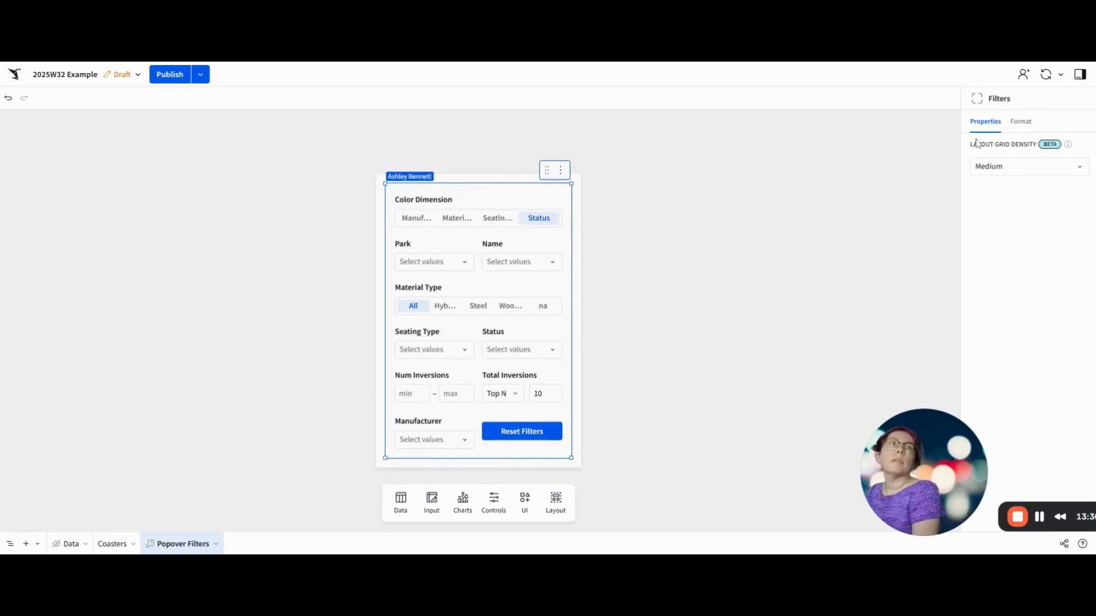
{"action": "left_click", "coordinate": [511, 178]}
{"action": "left_click", "coordinate": [998, 164]}
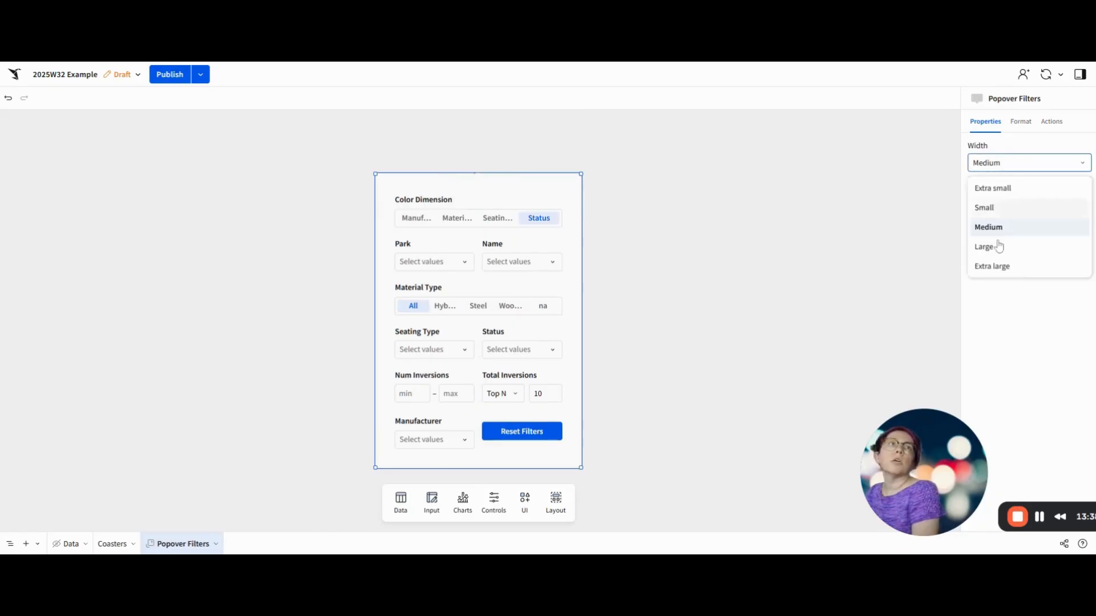
{"action": "left_click", "coordinate": [992, 266]}
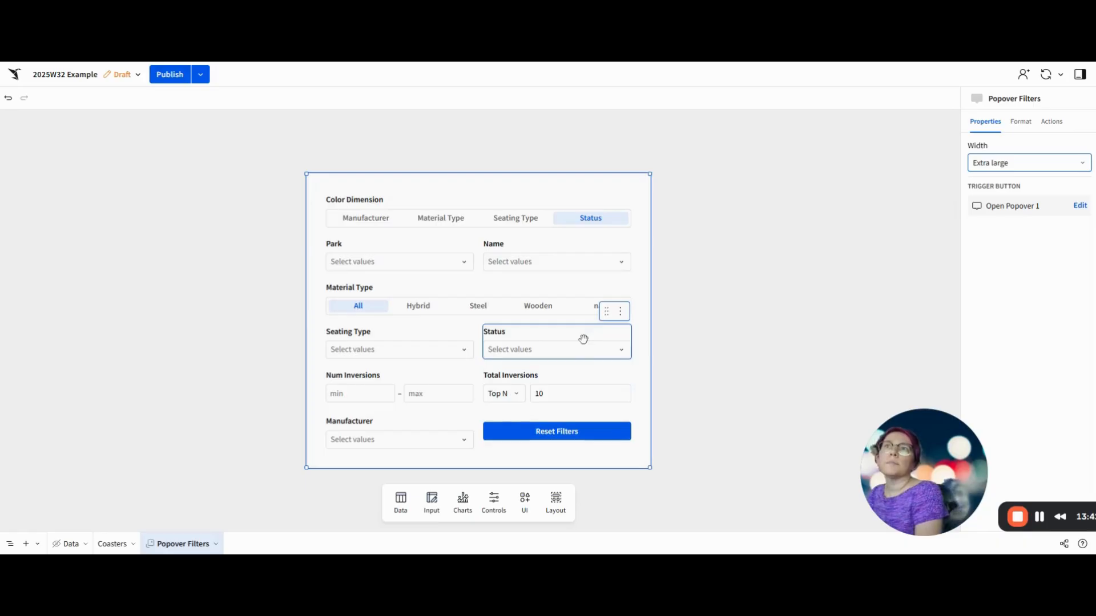
Step: Change the text of the popover trigger button on the Coasters page to "Filters"
{"action": "left_click", "coordinate": [109, 545]}
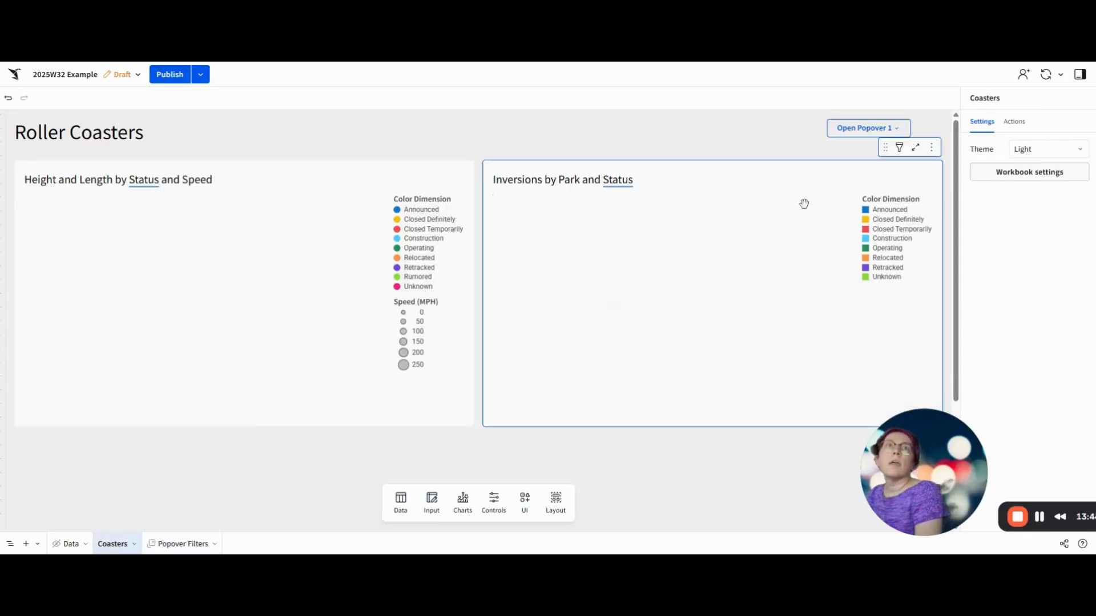
{"action": "left_click", "coordinate": [811, 125]}
{"action": "left_click", "coordinate": [1046, 190]}
{"action": "key", "text": "ctrl+a"}
{"action": "type", "text": "F"}
{"action": "key", "text": "Return"}
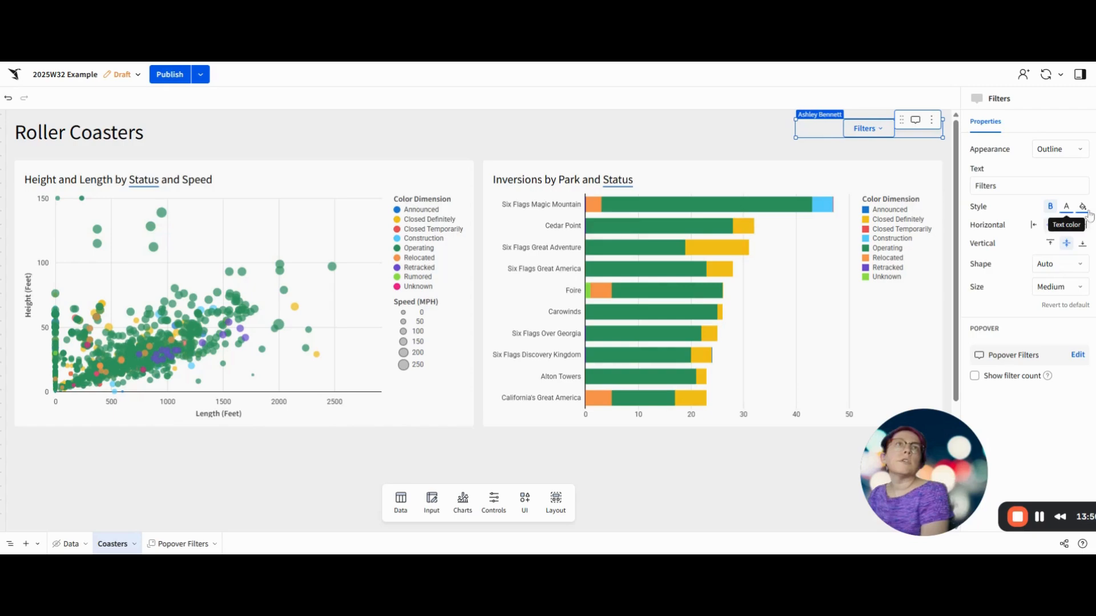
Step: Show the filter count on the Filters button and give it a Filled, horizontally stretched appearance
{"action": "left_click", "coordinate": [974, 378]}
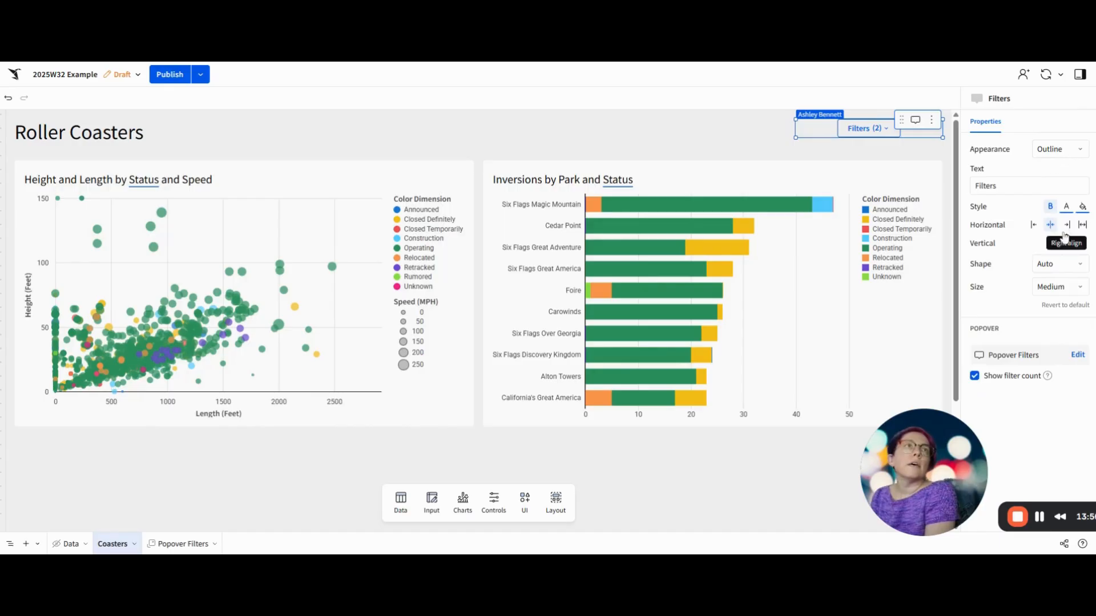
{"action": "left_click", "coordinate": [1057, 152]}
{"action": "left_click", "coordinate": [1046, 181]}
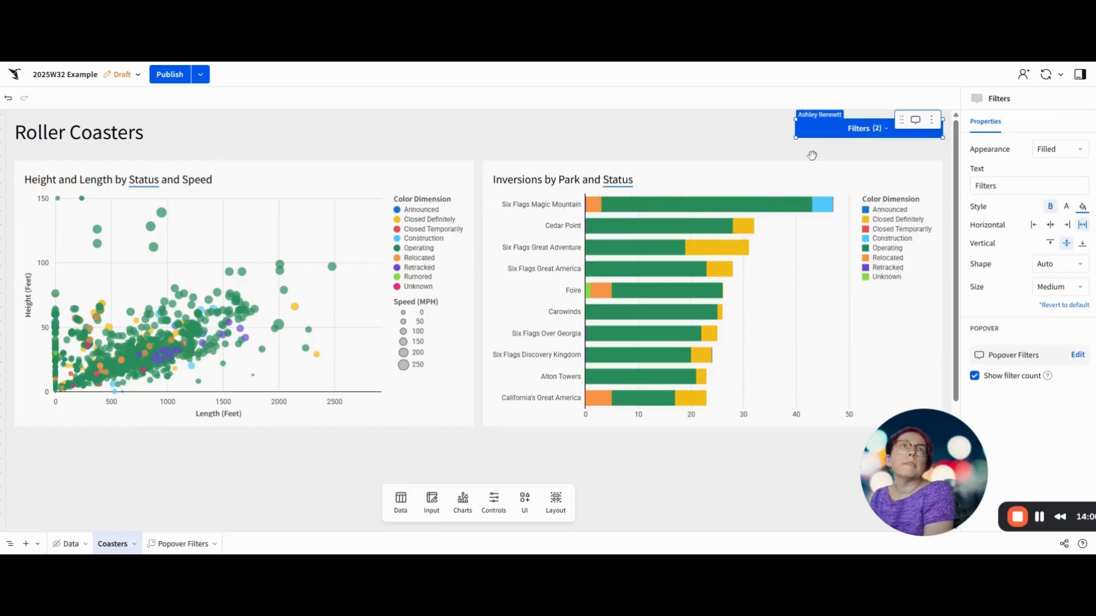
Step: Open the Filters popover, look through its controls and close it again
{"action": "left_click", "coordinate": [853, 129]}
{"action": "scroll", "coordinate": [884, 267], "scroll_direction": "down", "scroll_amount": 3}
{"action": "scroll", "coordinate": [884, 267], "scroll_direction": "up", "scroll_amount": 3}
{"action": "left_click", "coordinate": [675, 144]}
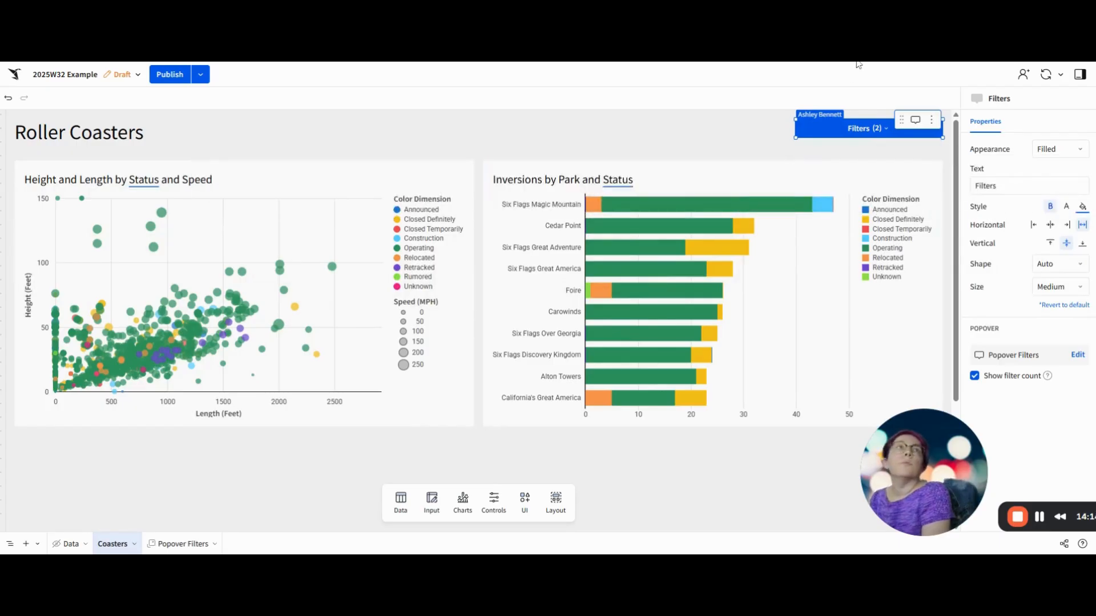
Step: Set the workbook theme to Dark in the workbook settings
{"action": "left_click", "coordinate": [303, 470]}
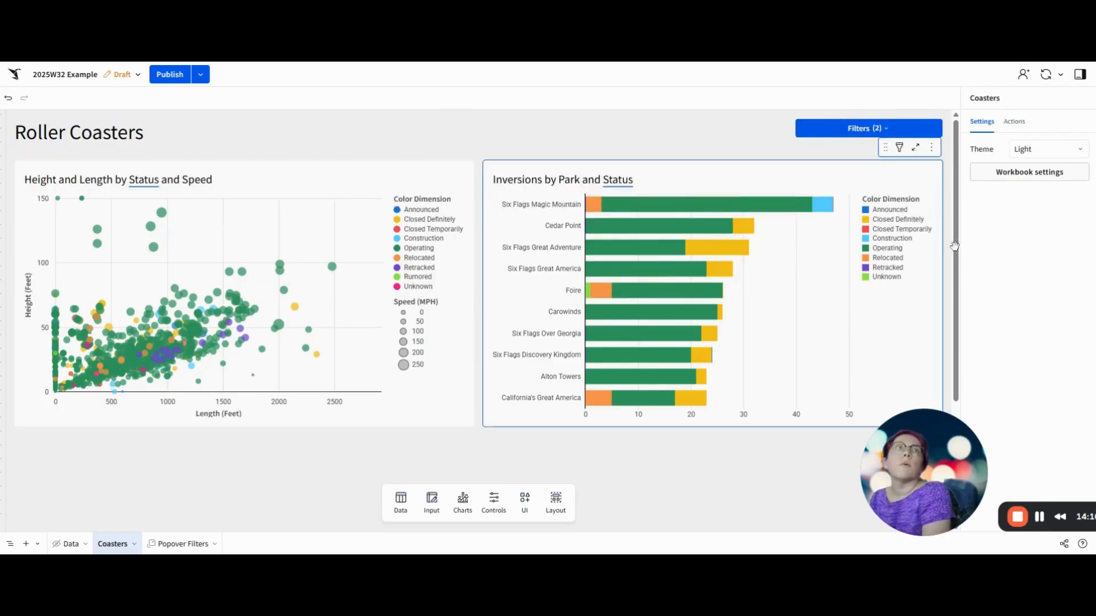
{"action": "left_click", "coordinate": [1052, 172]}
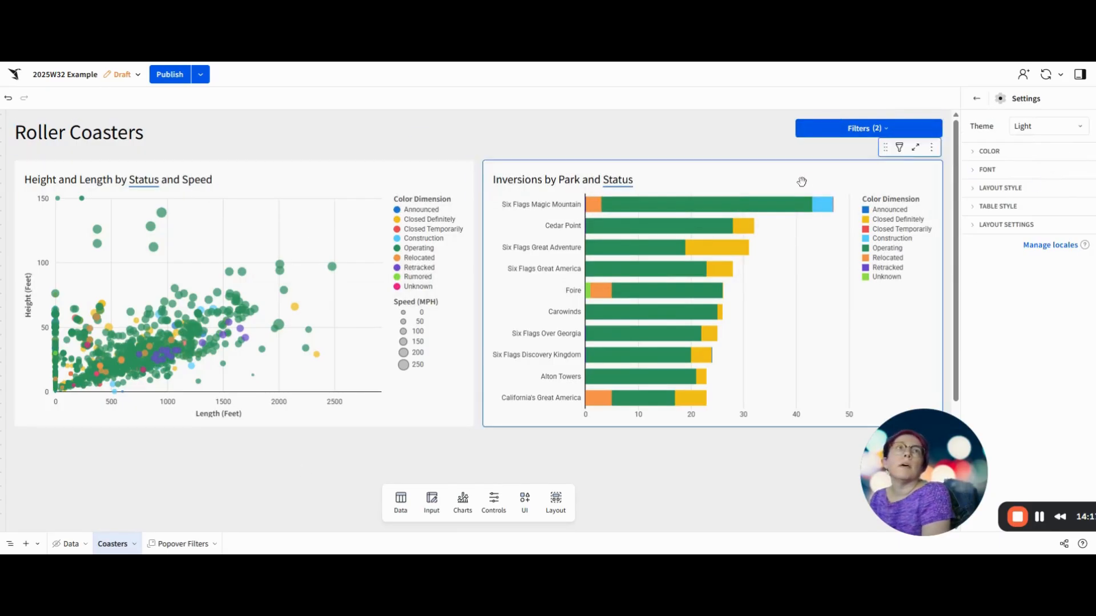
{"action": "left_click", "coordinate": [1041, 131]}
{"action": "left_click", "coordinate": [1020, 171]}
Step: Swap the dark theme's color preset to Matrix
{"action": "left_click", "coordinate": [1017, 153]}
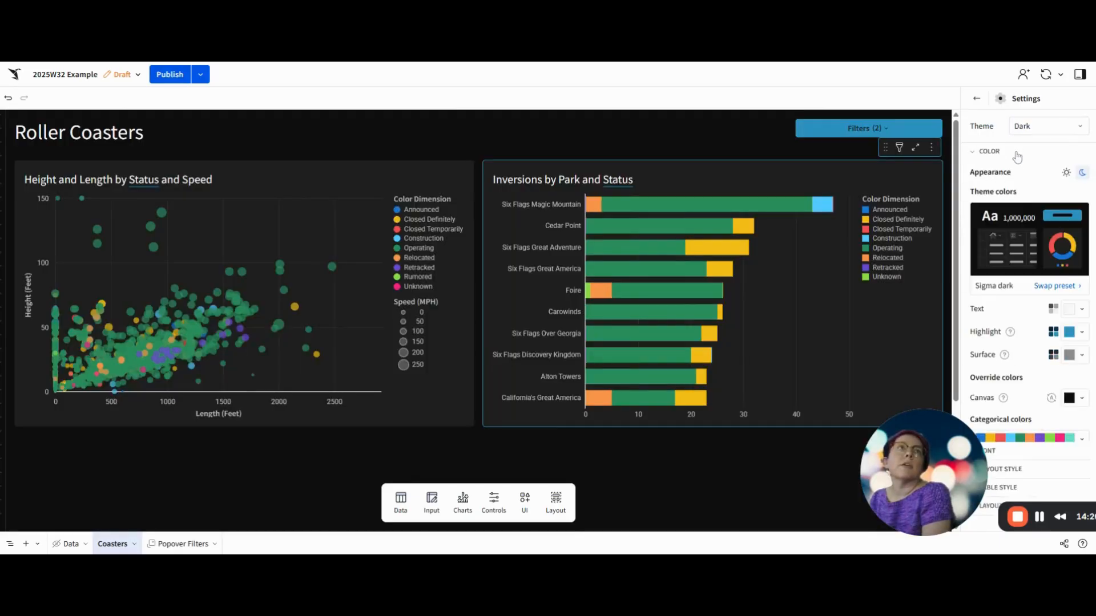
{"action": "left_click", "coordinate": [1059, 285]}
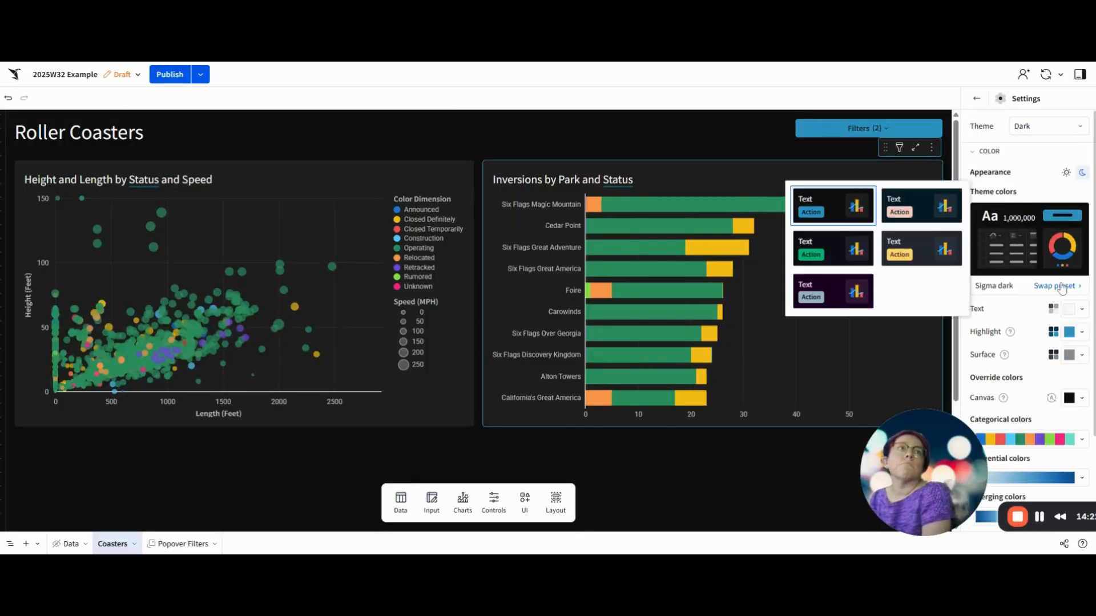
{"action": "left_click", "coordinate": [836, 244]}
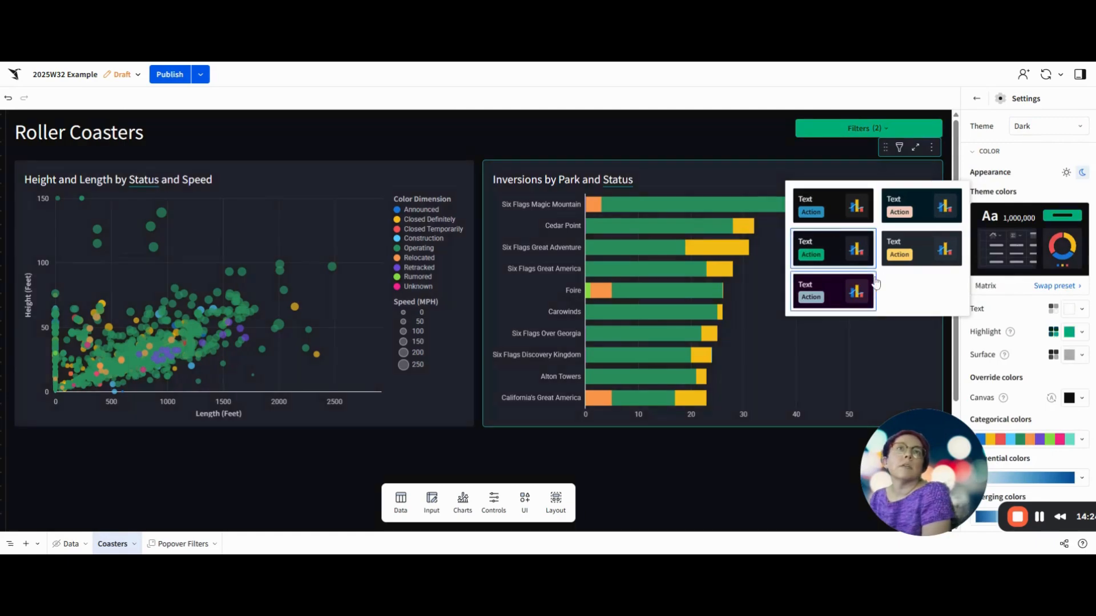
{"action": "left_click", "coordinate": [256, 460]}
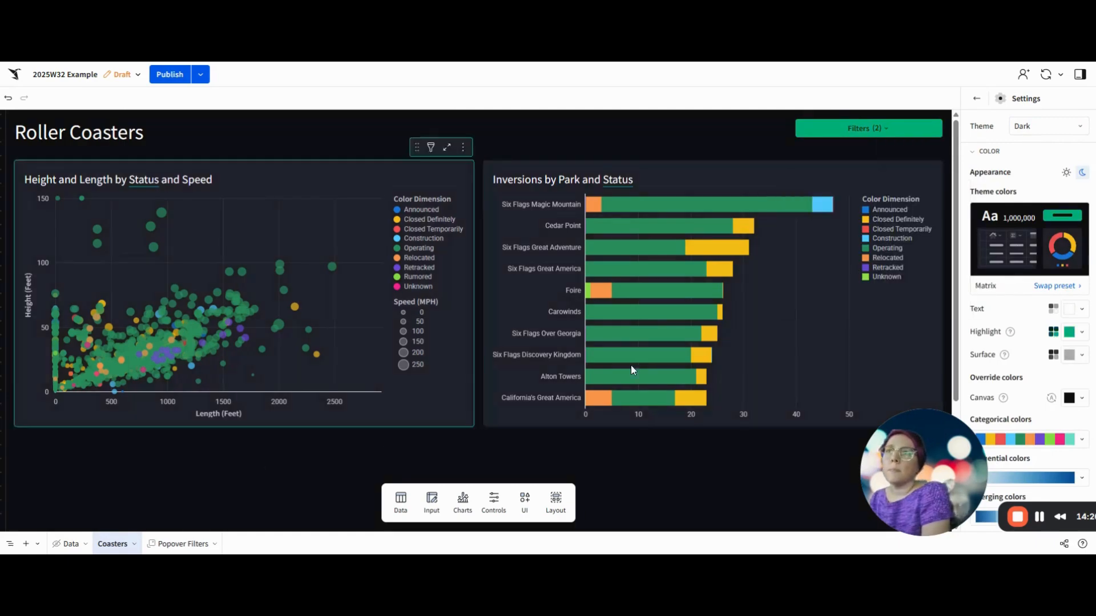